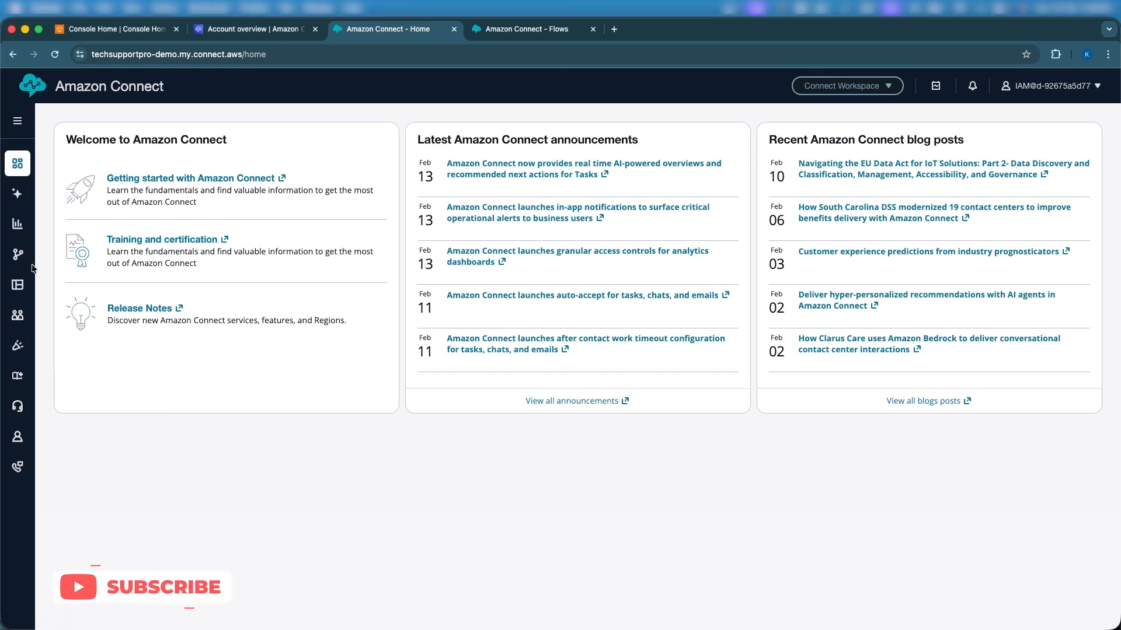
- Open the Flows page from the Routing section in a new browser tab and switch to it
mouse_move(23, 257)
right_click(69, 284)
left_click(105, 291)
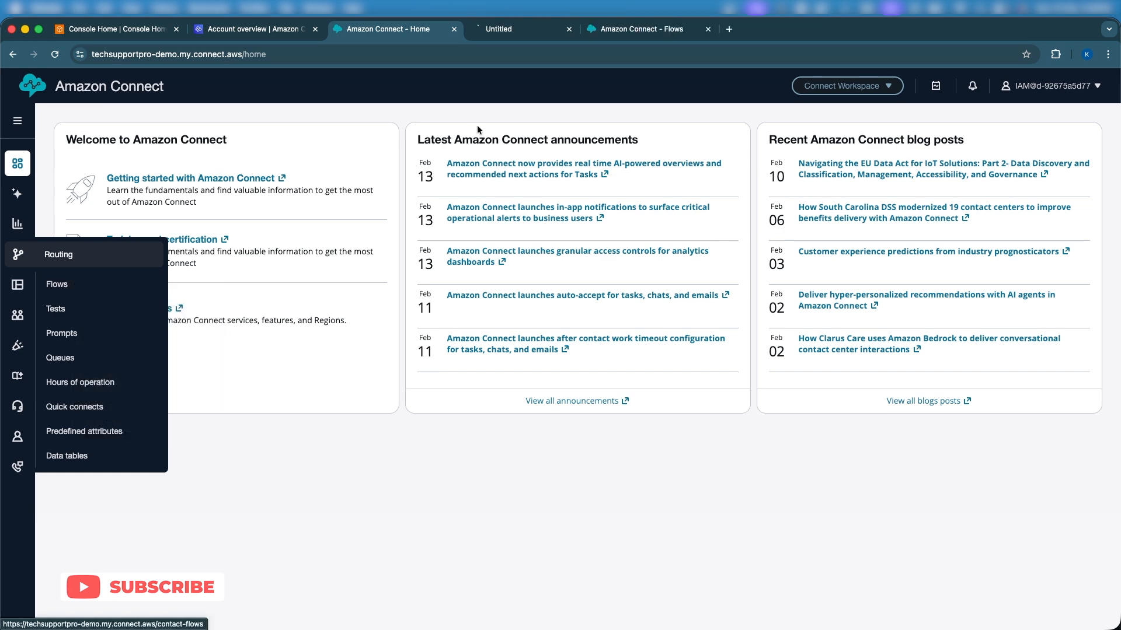
left_click(519, 28)
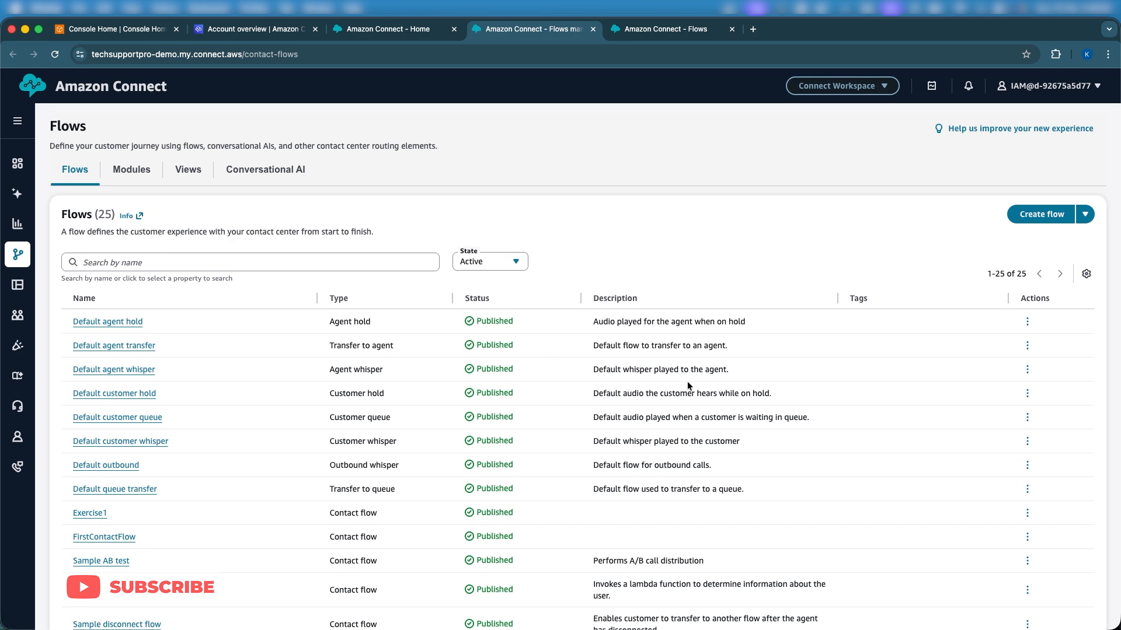
- Look through the existing flows and their types, along with the flow types offered for creation
scroll(754, 370, "down", 8)
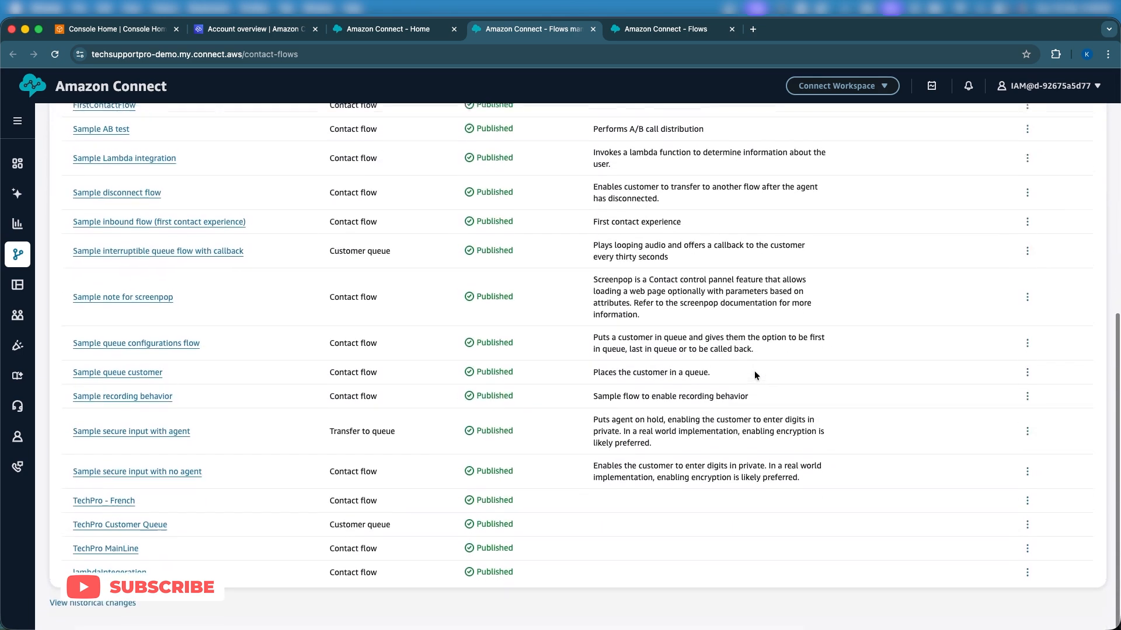
scroll(754, 370, "up", 8)
left_click(1078, 221)
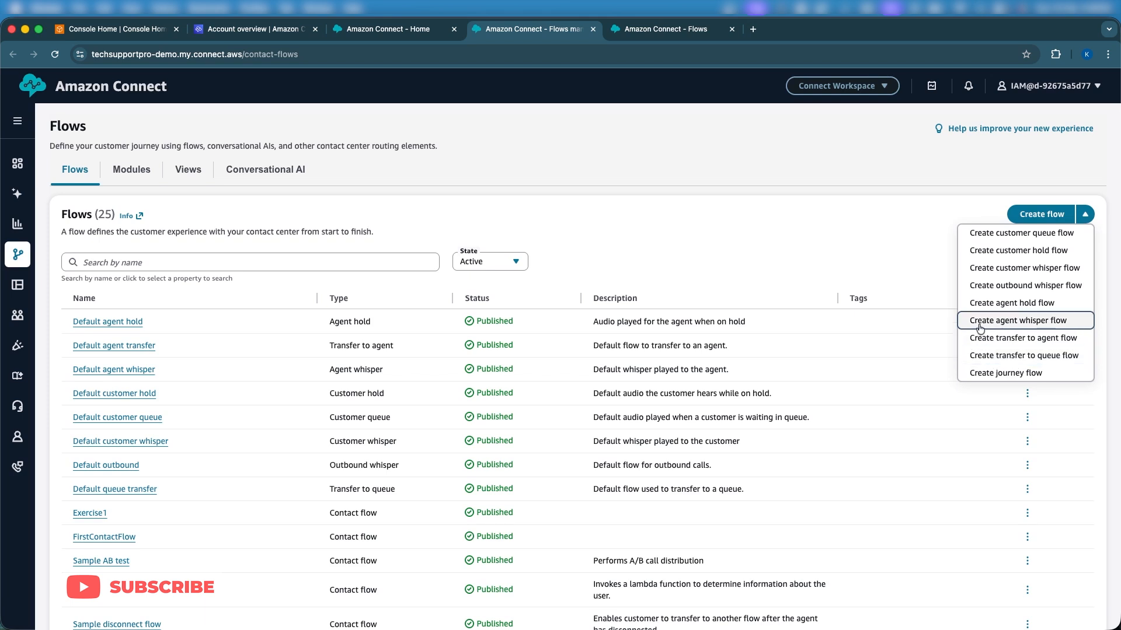
left_click(857, 255)
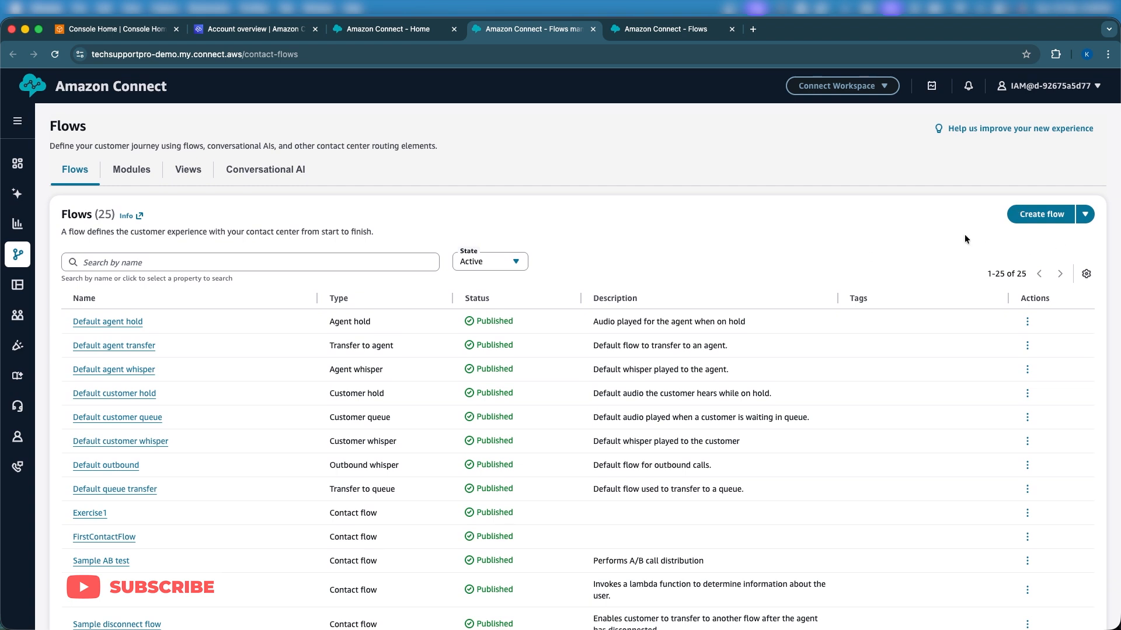
scroll(867, 385, "down", 10)
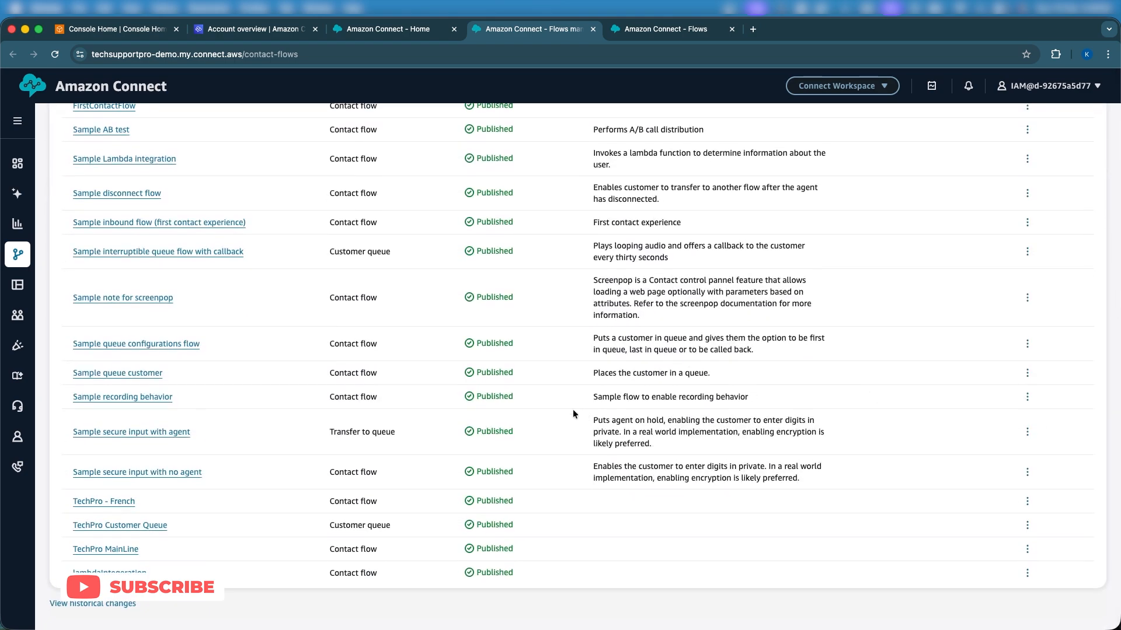
scroll(545, 413, "up", 5)
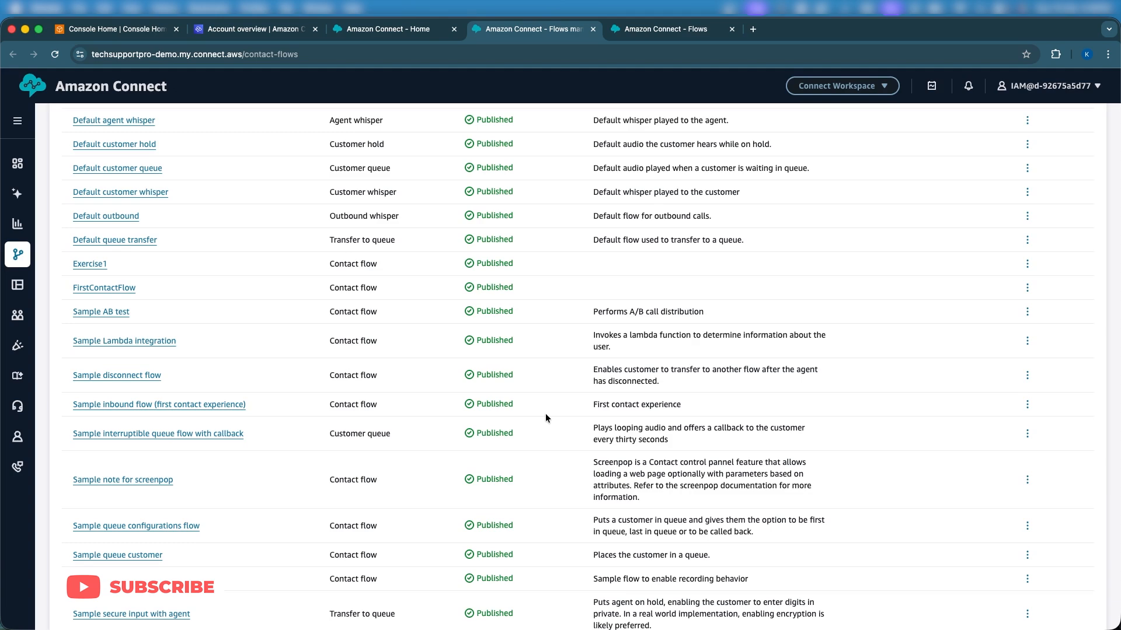
scroll(545, 413, "up", 3)
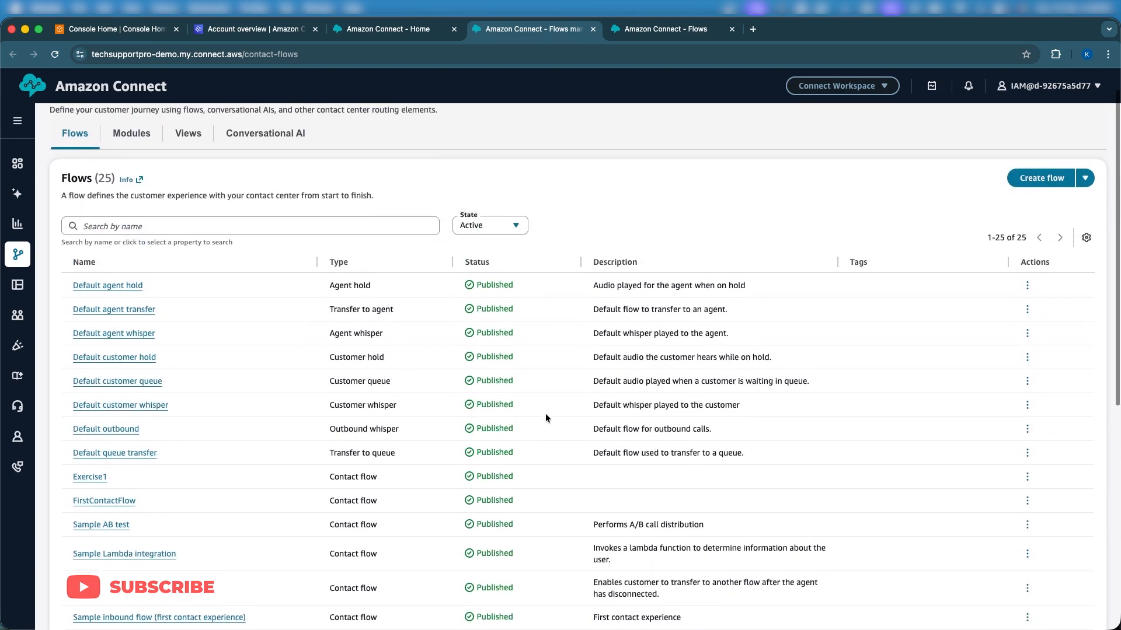
scroll(545, 413, "down", 3)
scroll(546, 415, "down", 3)
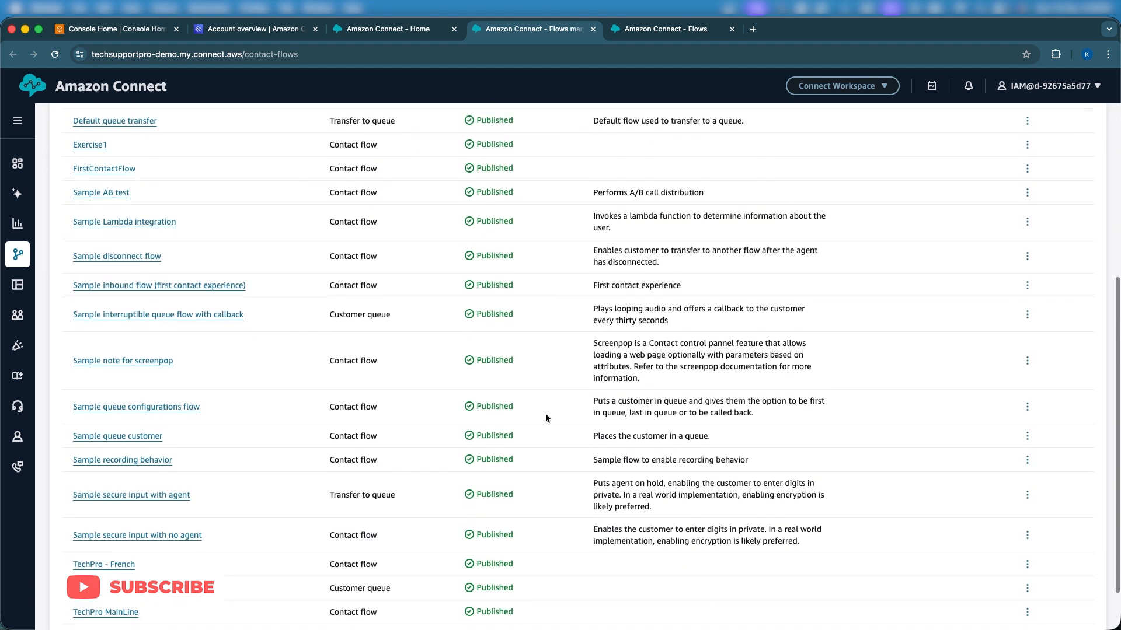
scroll(545, 418, "down", 2)
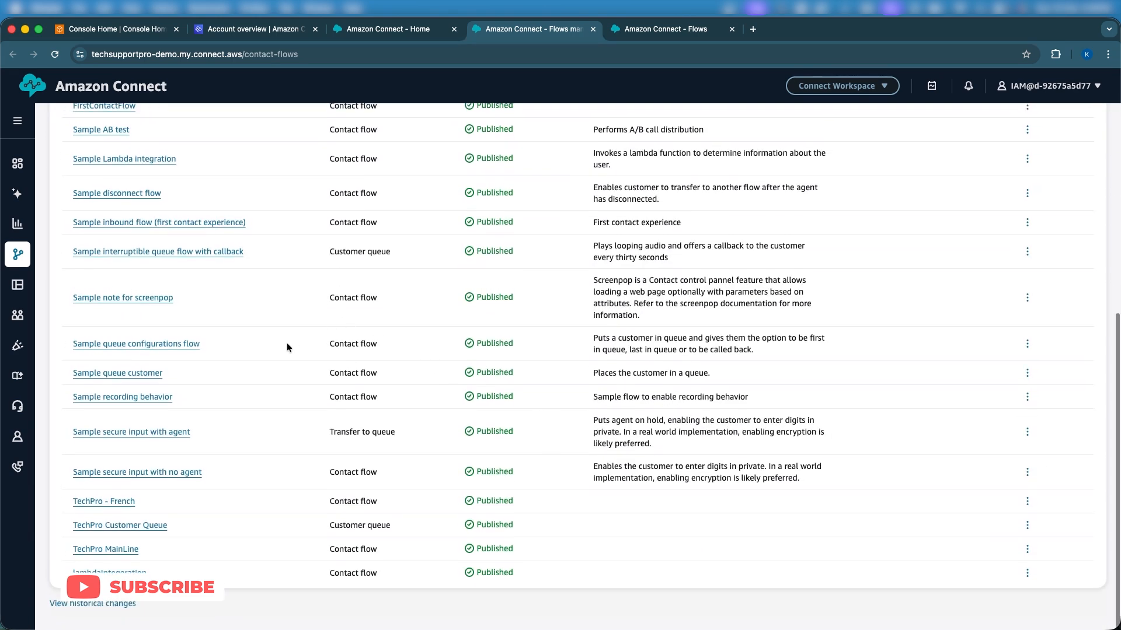
- Open "Sample inbound flow (first contact experience)" in a new browser tab and switch to it
scroll(286, 342, "up", 1)
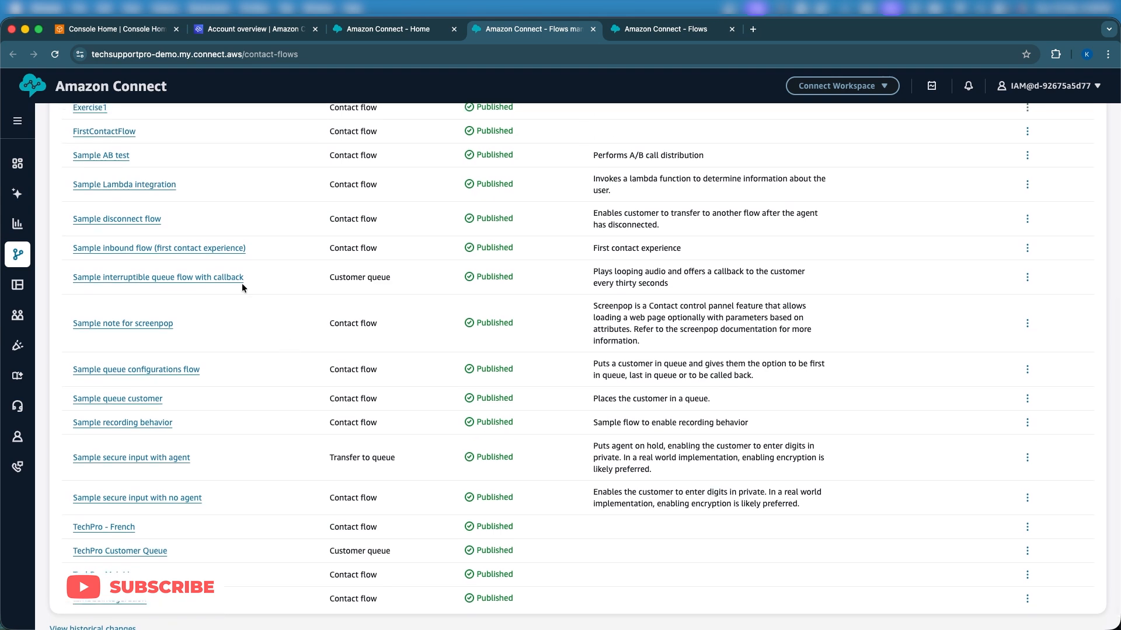
scroll(237, 283, "up", 1)
right_click(213, 264)
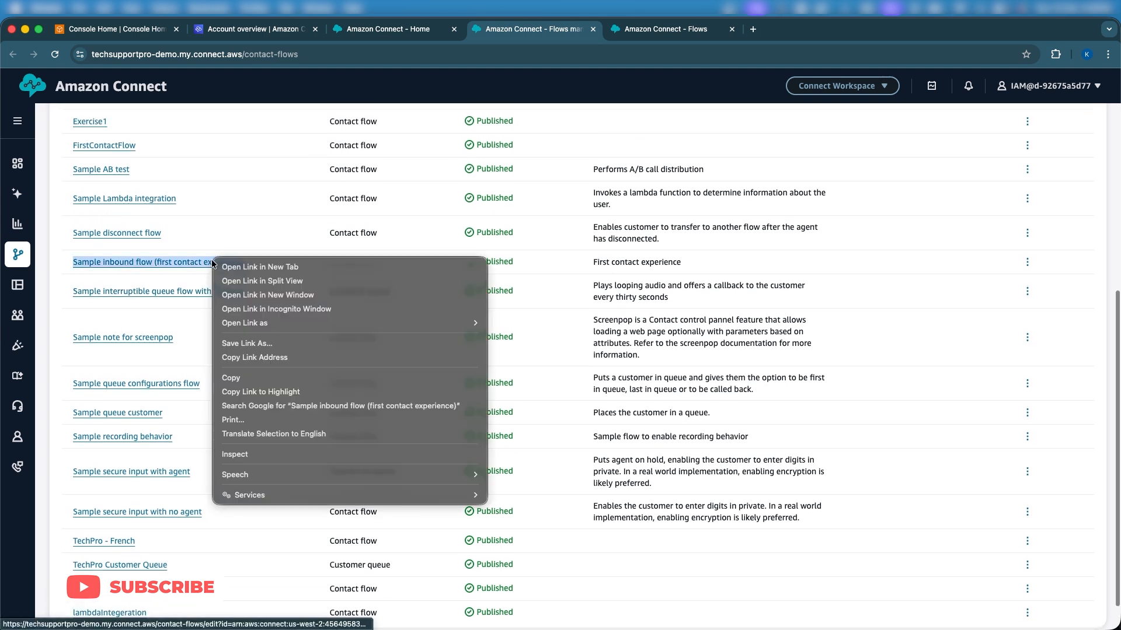
left_click(239, 264)
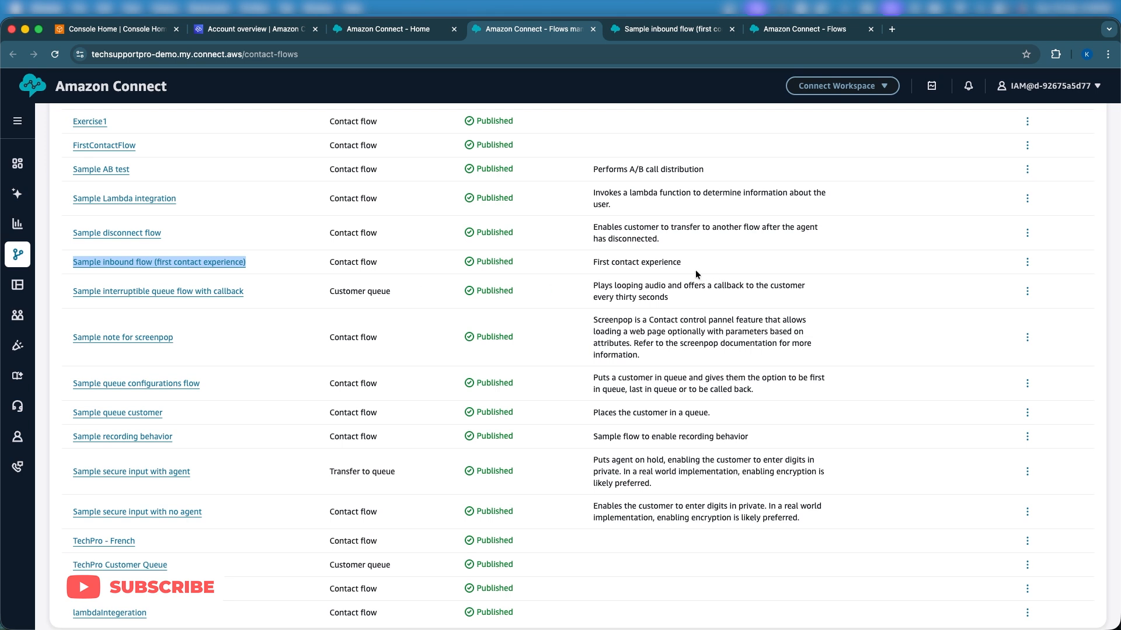
left_click_drag(681, 262, 592, 263)
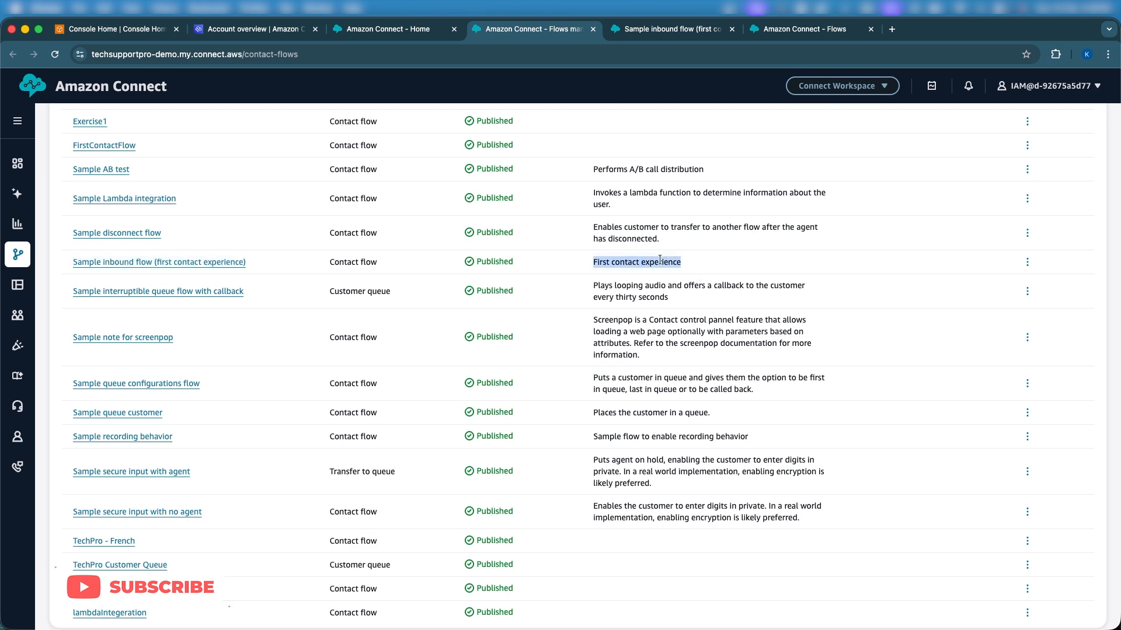
left_click(686, 34)
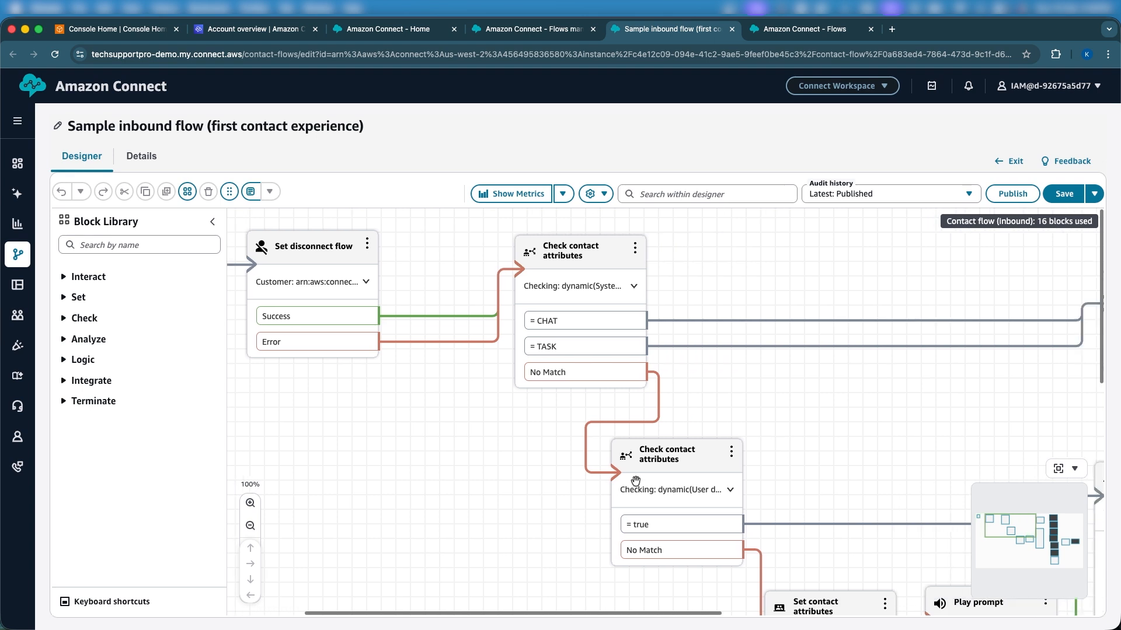
- Zoom the flow canvas out to 70% and look over the first blocks after Entry
scroll(635, 480, "right", 3)
scroll(635, 481, "left", 6)
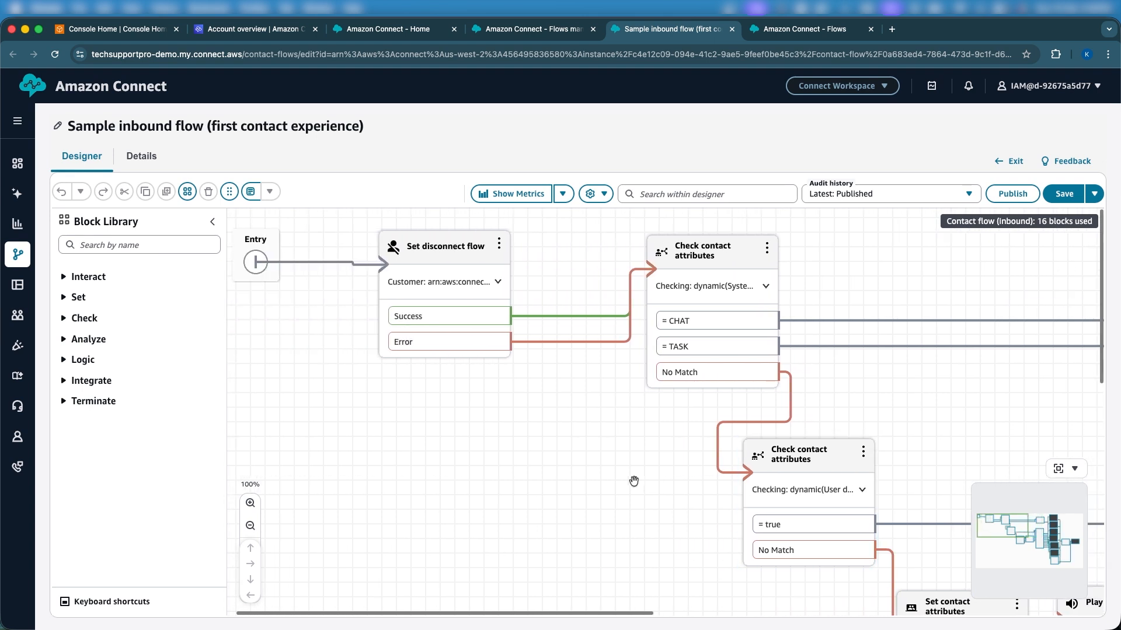
left_click(250, 527)
left_click(249, 526)
left_click(249, 526)
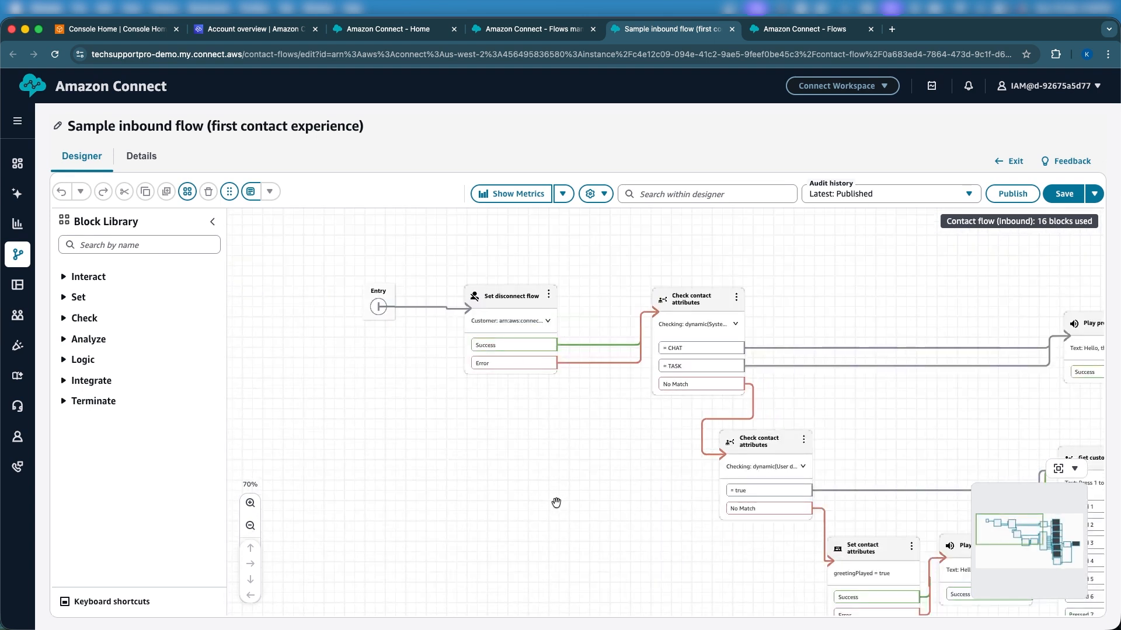
left_click_drag(556, 503, 492, 490)
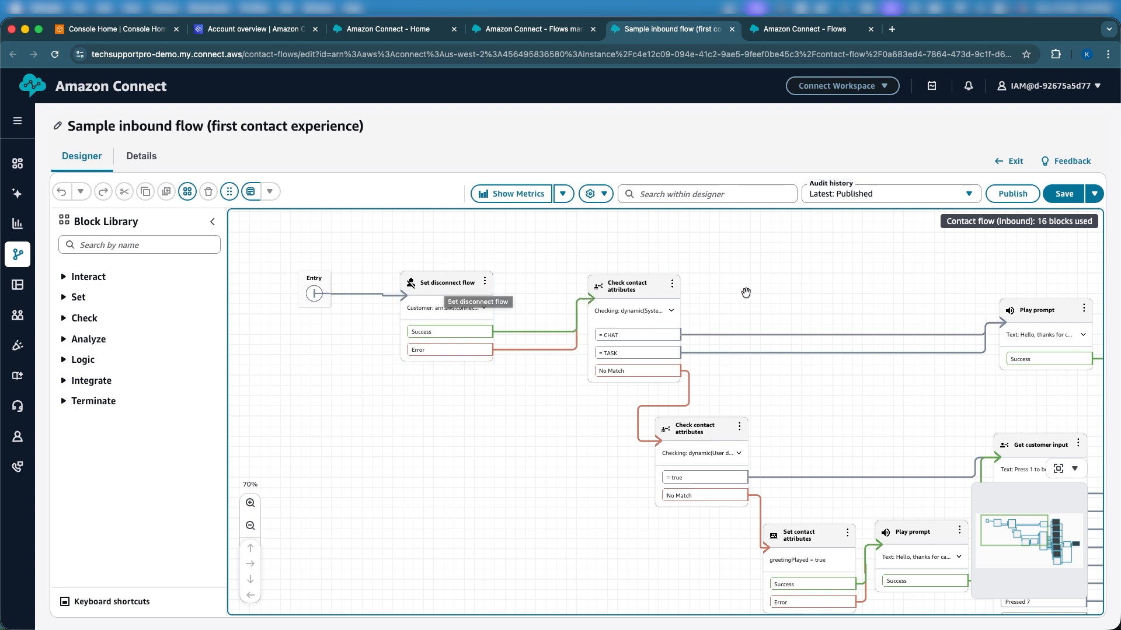
- Examine the attribute and conditions of the Check contact attributes block with the CHAT and TASK branches, and cancel its configuration
scroll(593, 293, "right", 5)
scroll(593, 292, "right", 3)
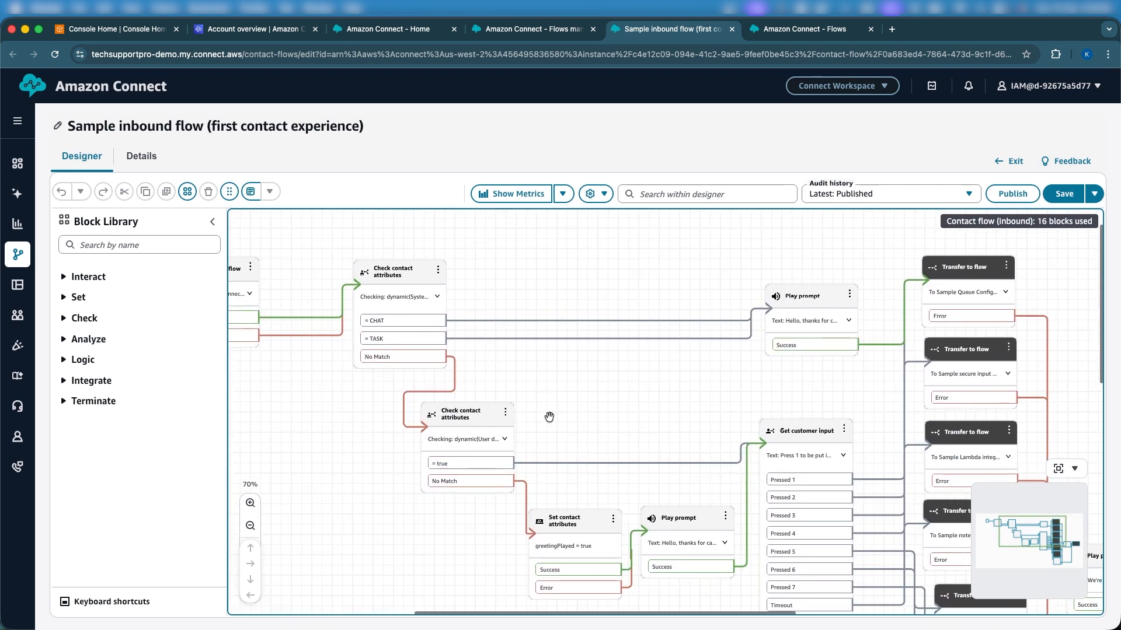
scroll(576, 408, "left", 2)
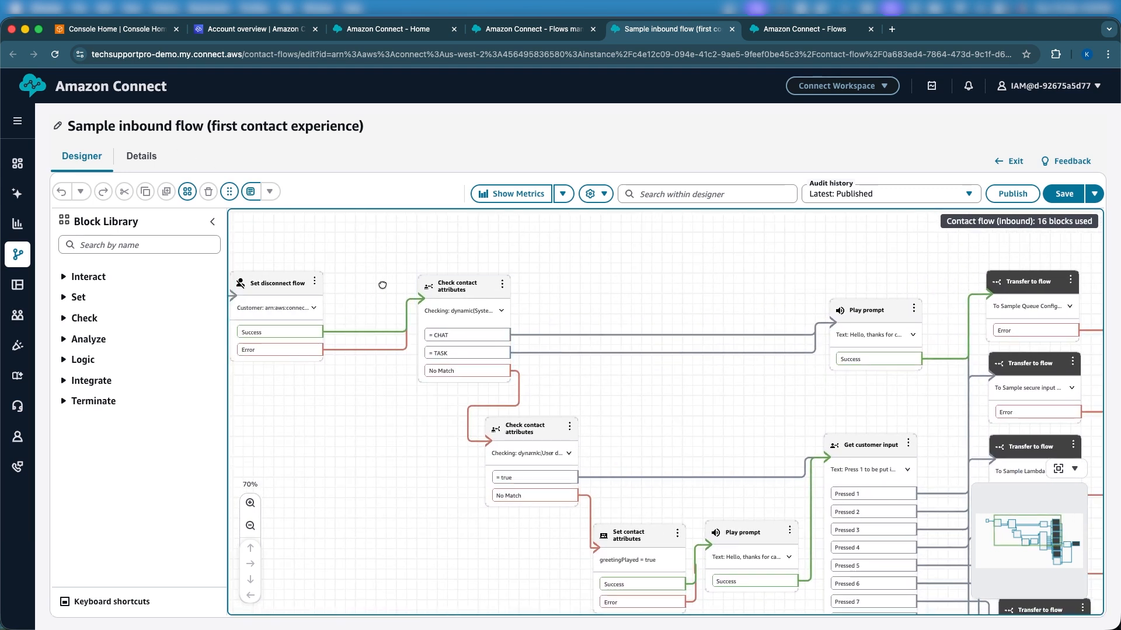
left_click(461, 294)
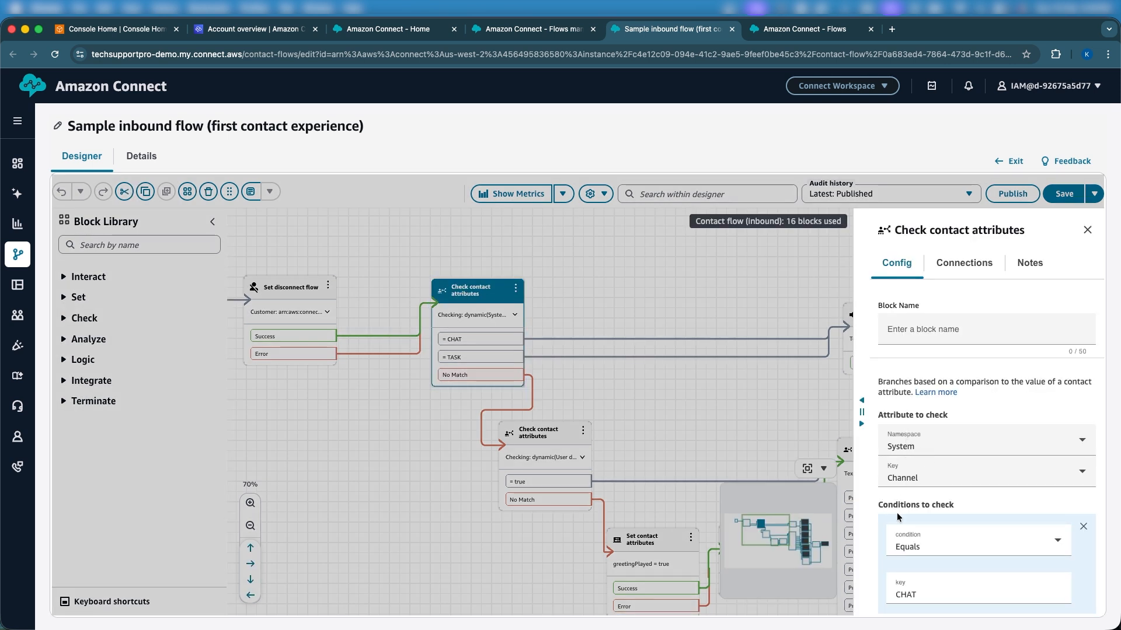
scroll(901, 506, "down", 3)
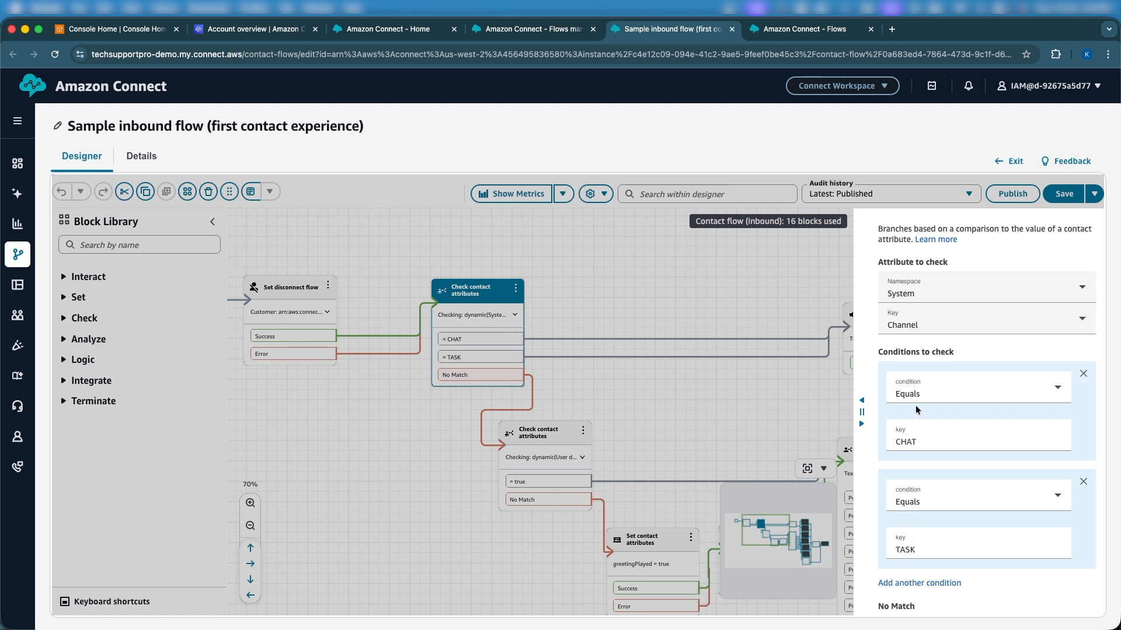
scroll(1031, 594, "down", 2)
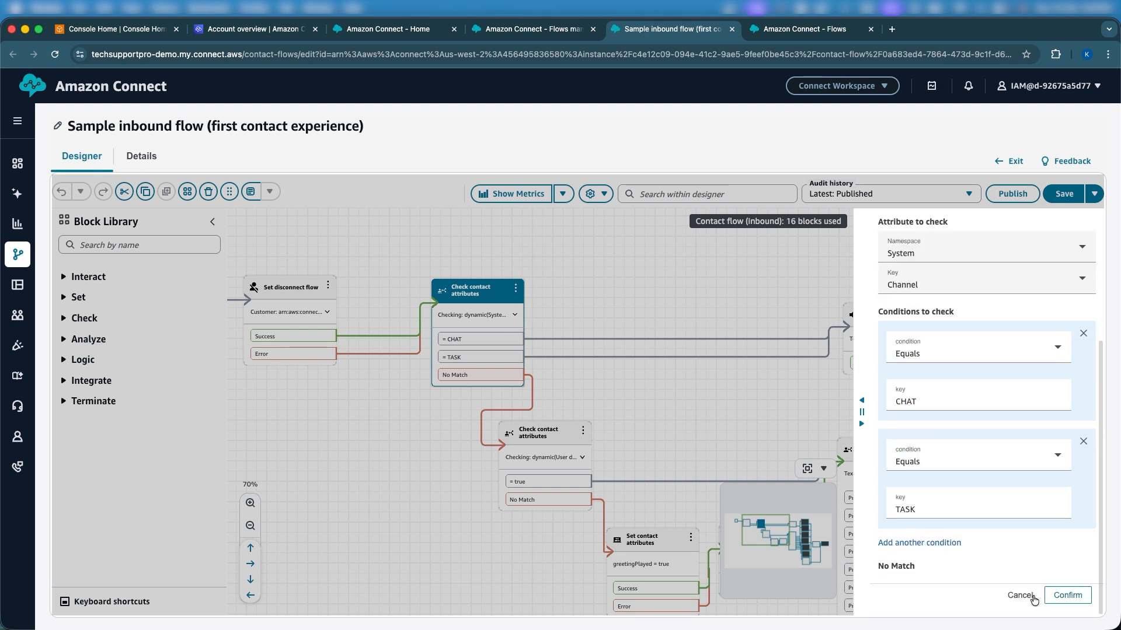
left_click(1022, 595)
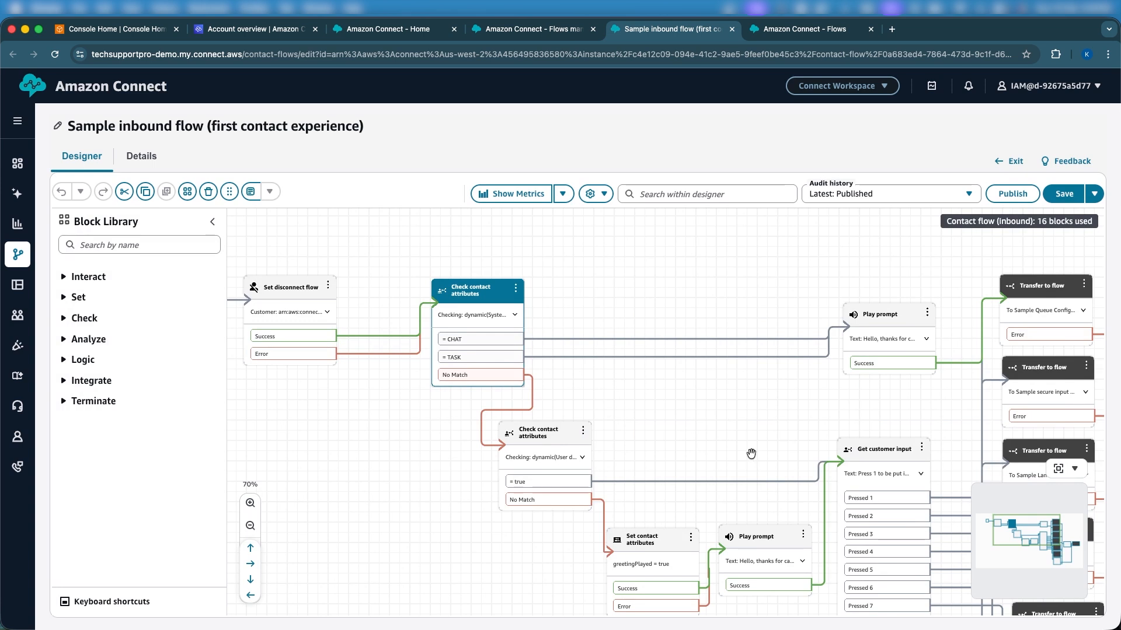
- Check which flow the Transfer to flow block following the CHAT and TASK prompt targets, and cancel its configuration
left_click_drag(751, 454, 733, 477)
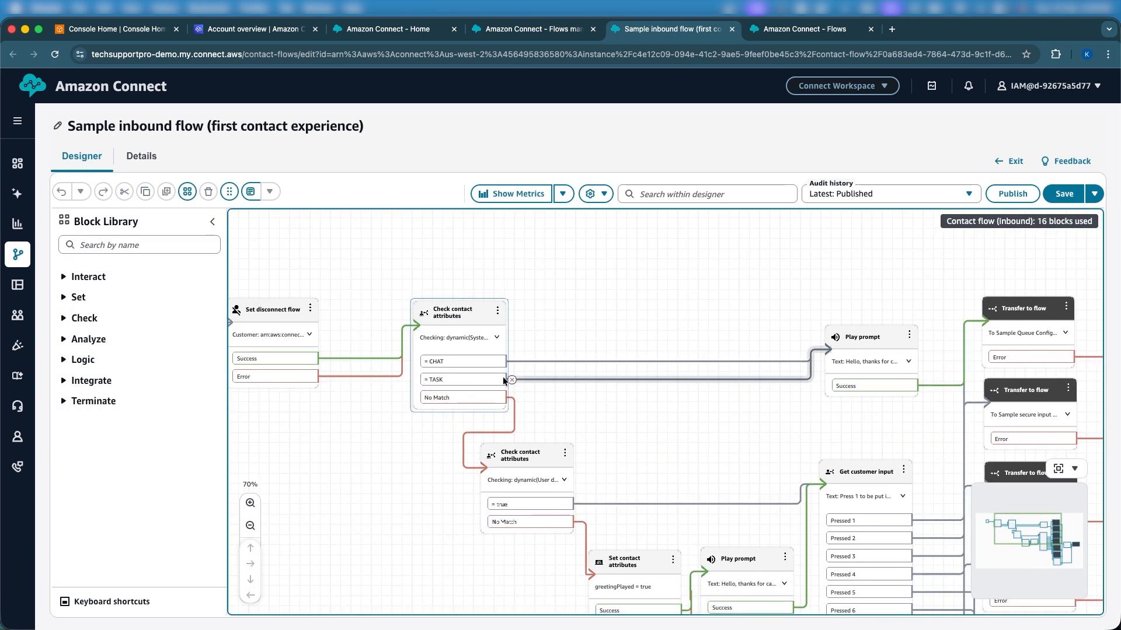
left_click_drag(636, 403, 559, 404)
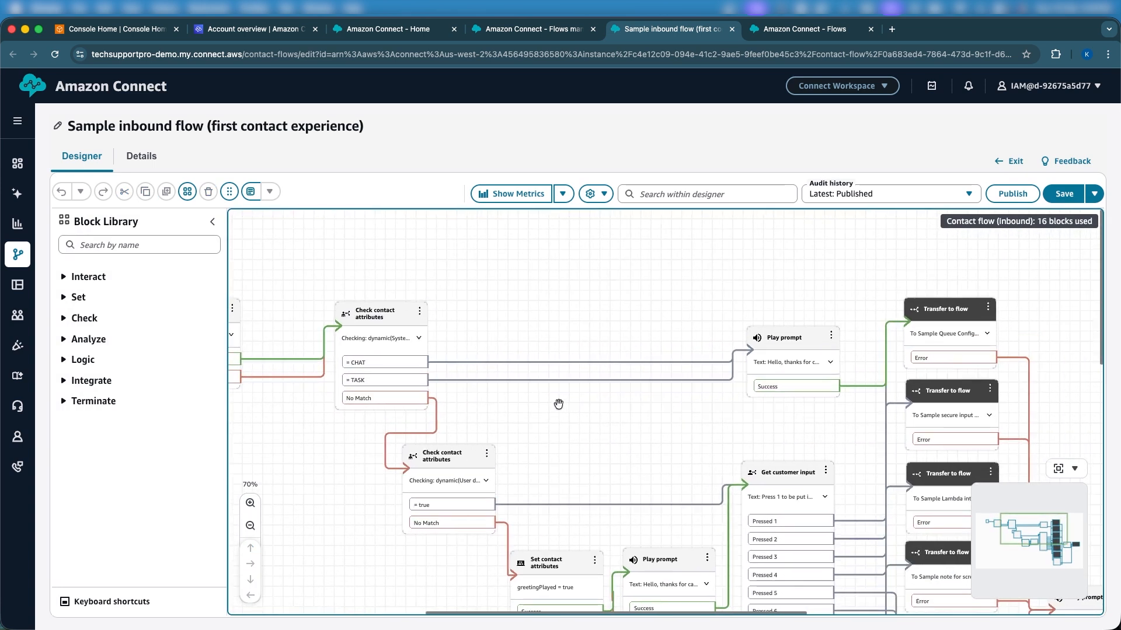
left_click_drag(1028, 319, 879, 294)
left_click(789, 286)
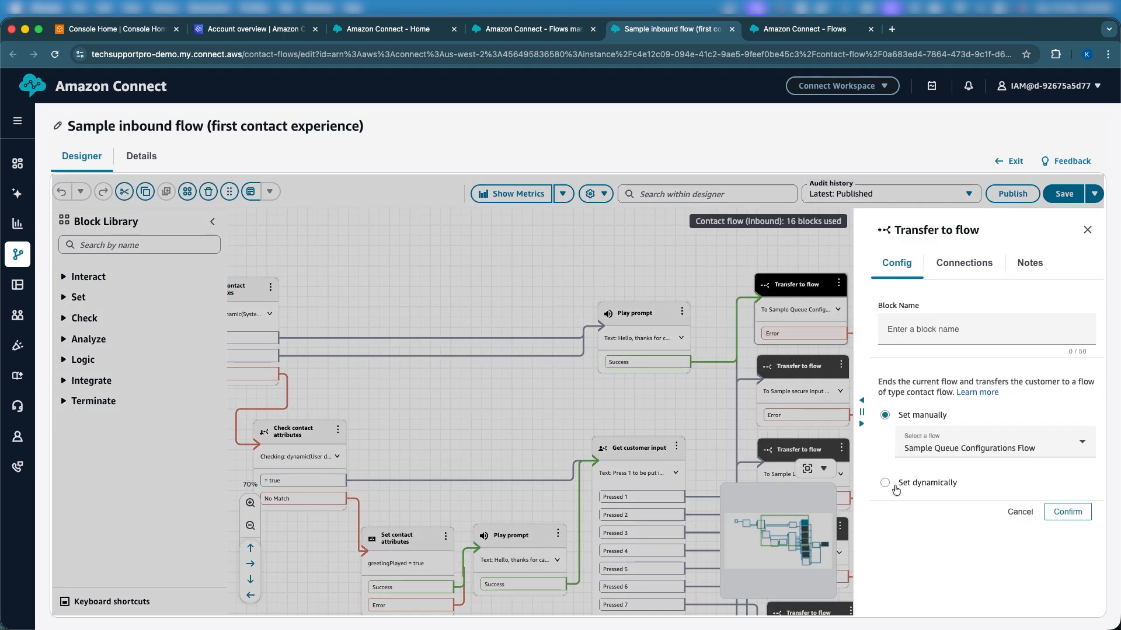
left_click(1024, 524)
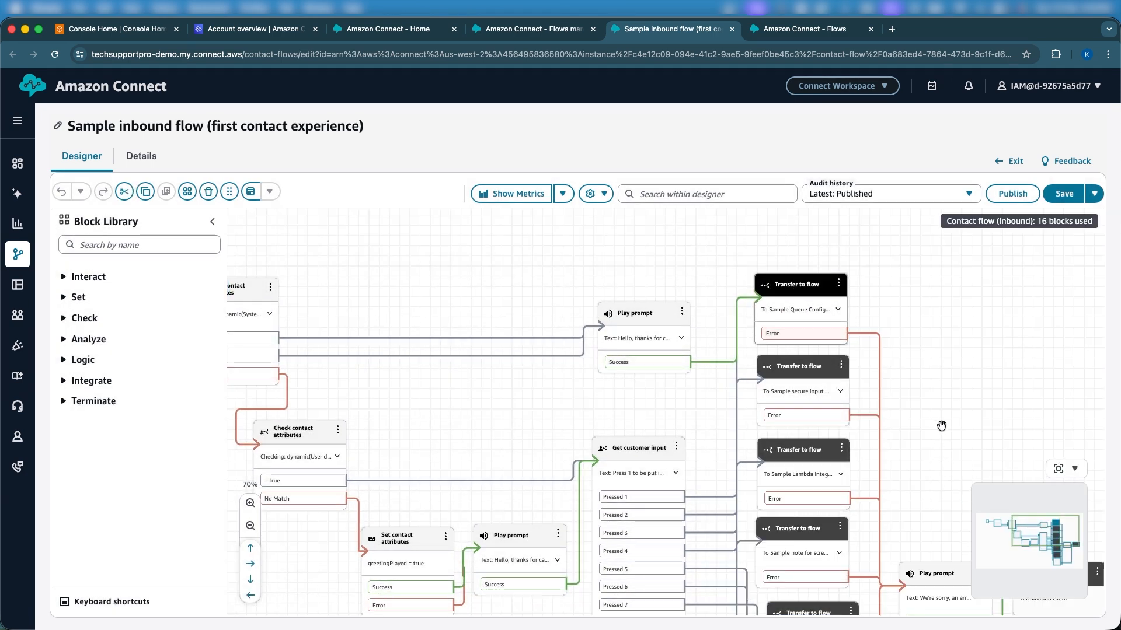
- Trace the CHAT, TASK and No Match branches through the flow and return to the Entry block
left_click_drag(941, 425, 979, 365)
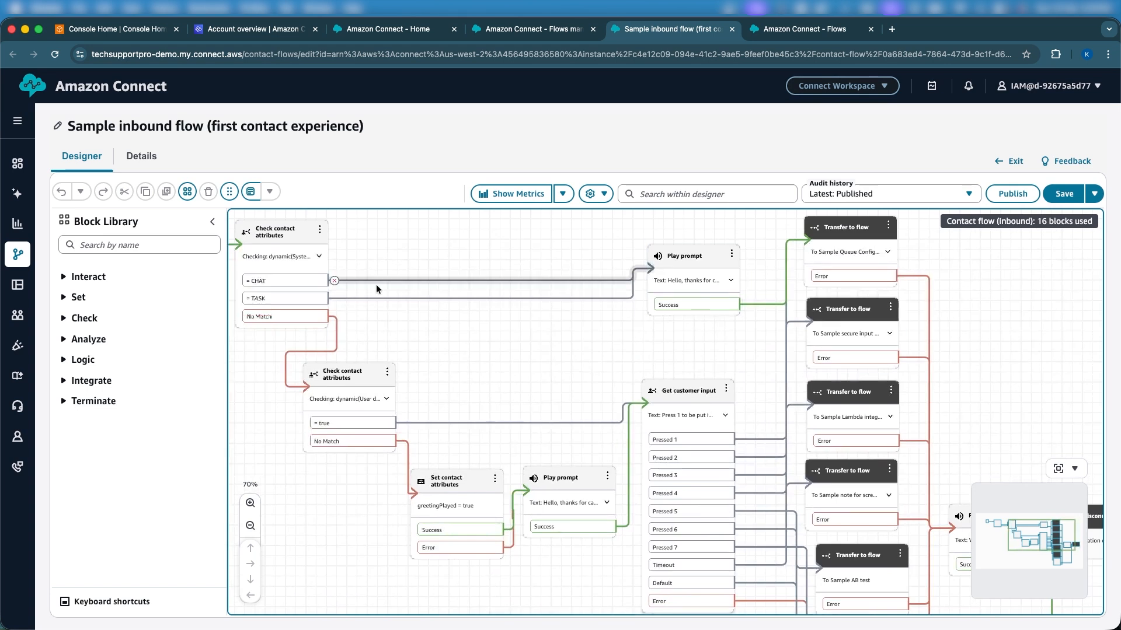
left_click(307, 324)
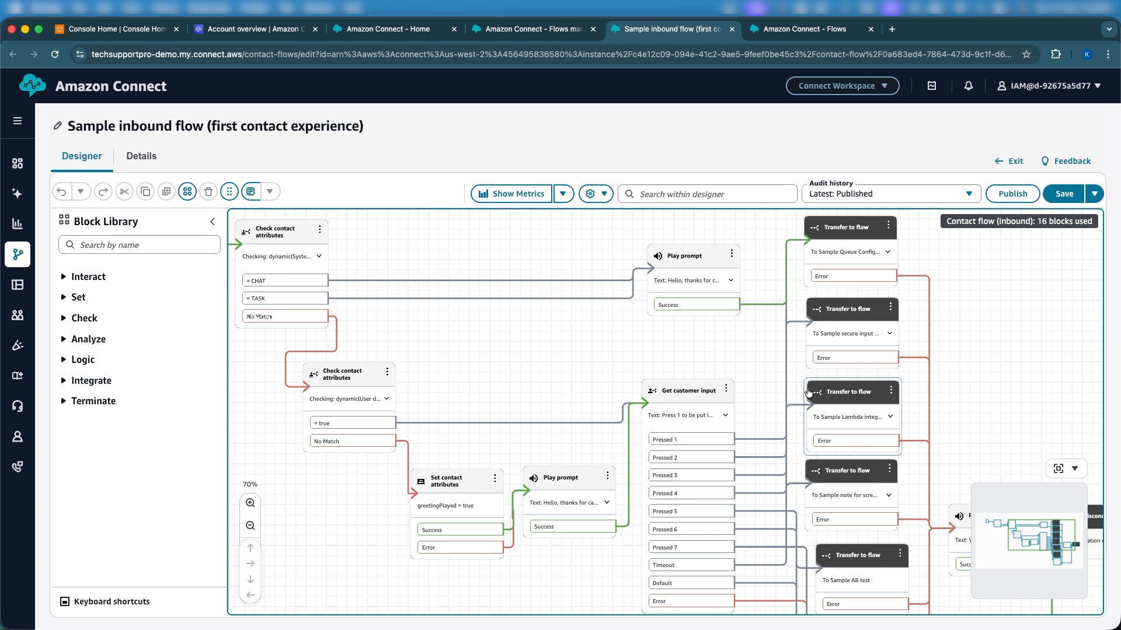
scroll(808, 391, "up", 1)
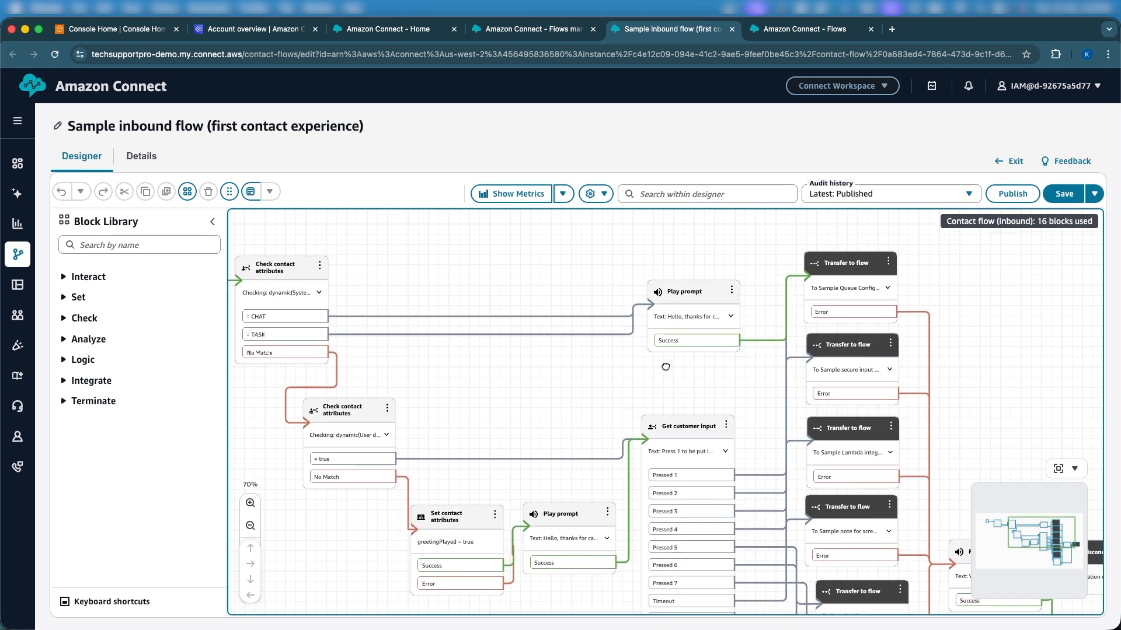
left_click_drag(665, 365, 821, 415)
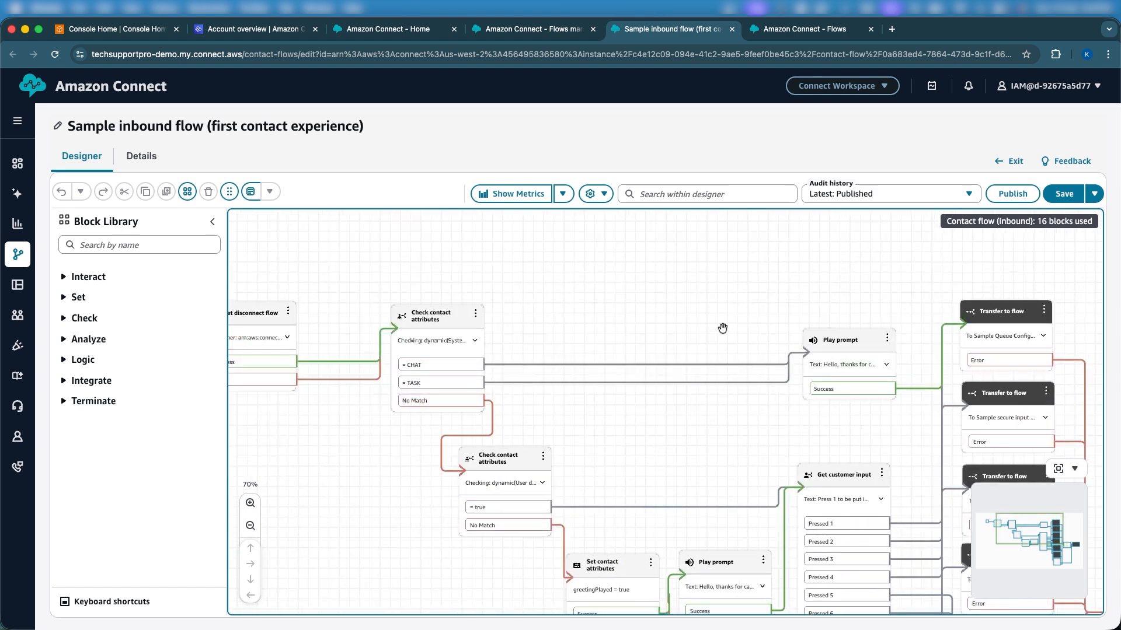
left_click_drag(691, 317, 861, 356)
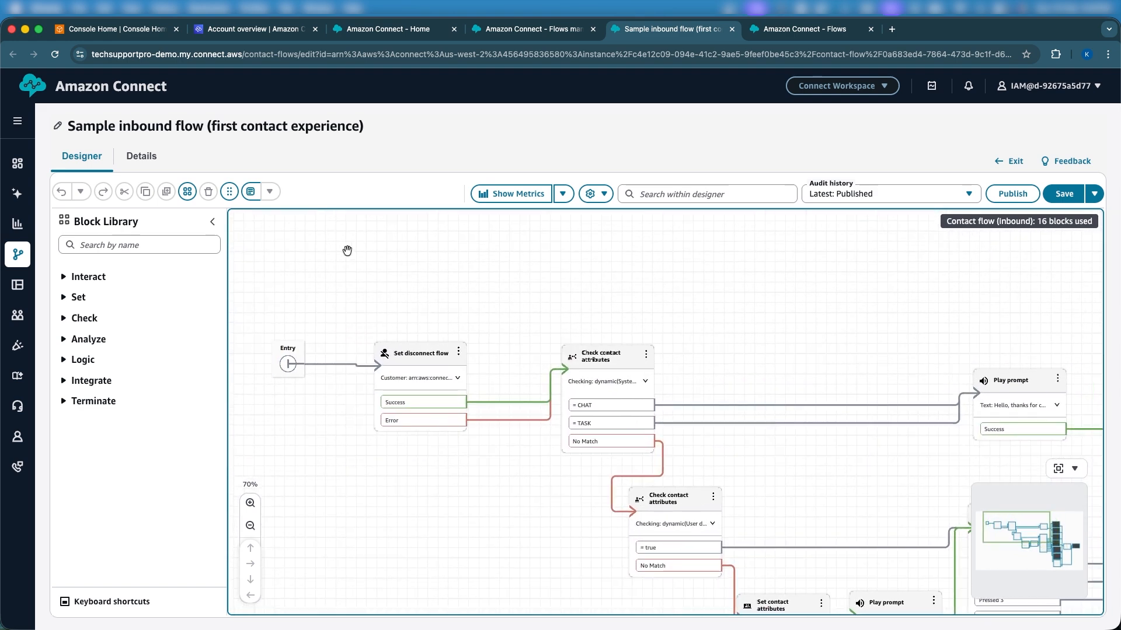
left_click_drag(347, 251, 300, 252)
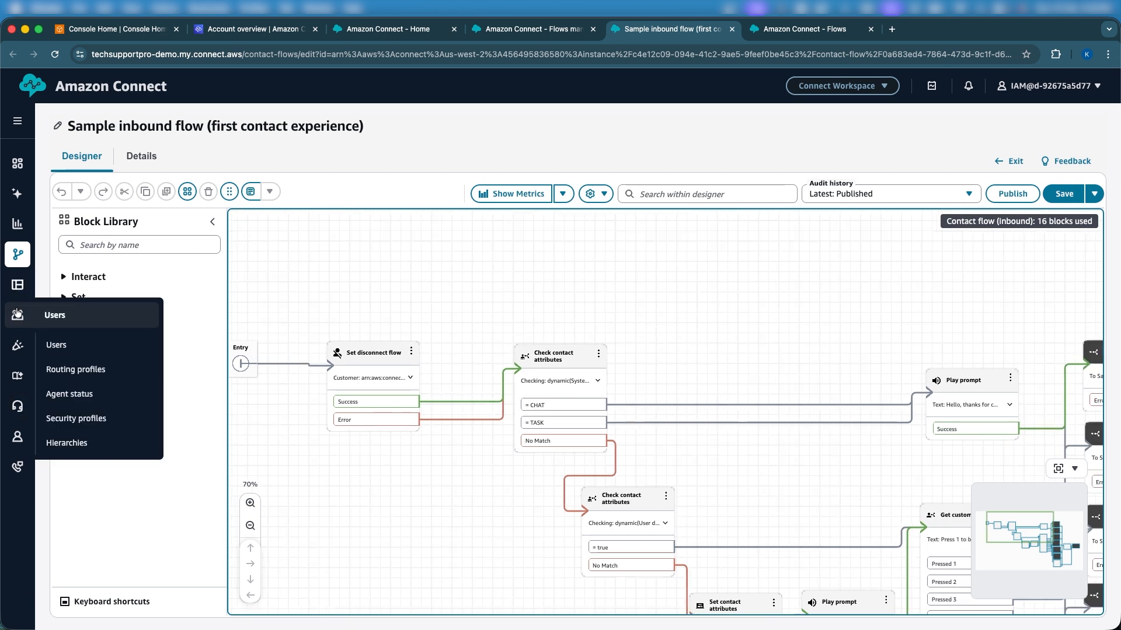
- Open the Communication widgets page from the Channels section in a new browser tab and switch to it
mouse_move(16, 374)
mouse_move(10, 464)
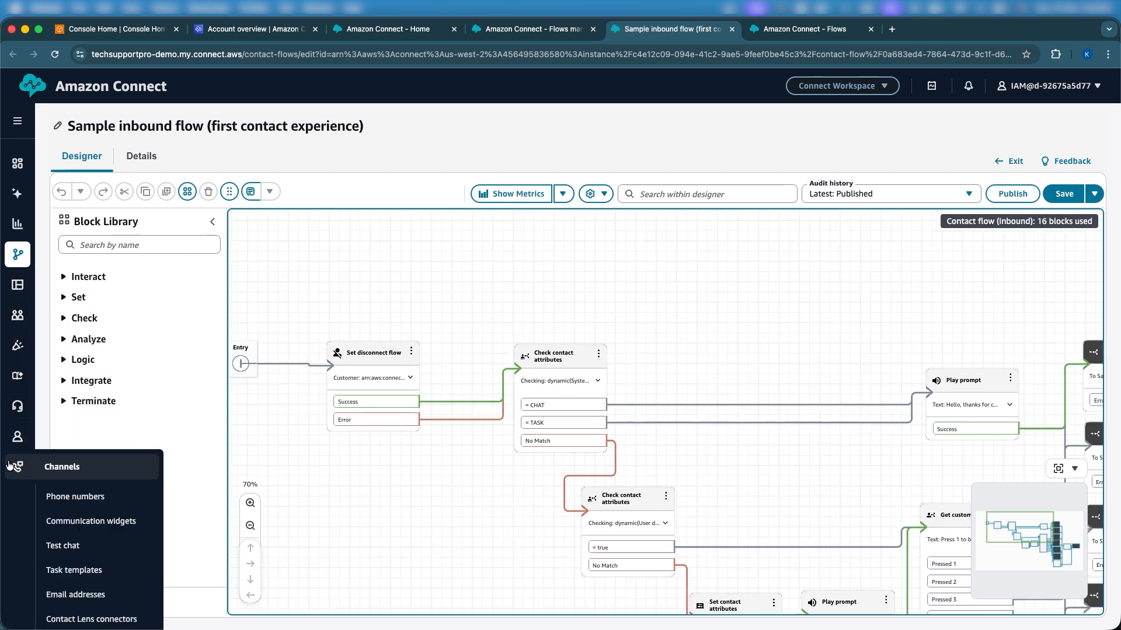
right_click(67, 525)
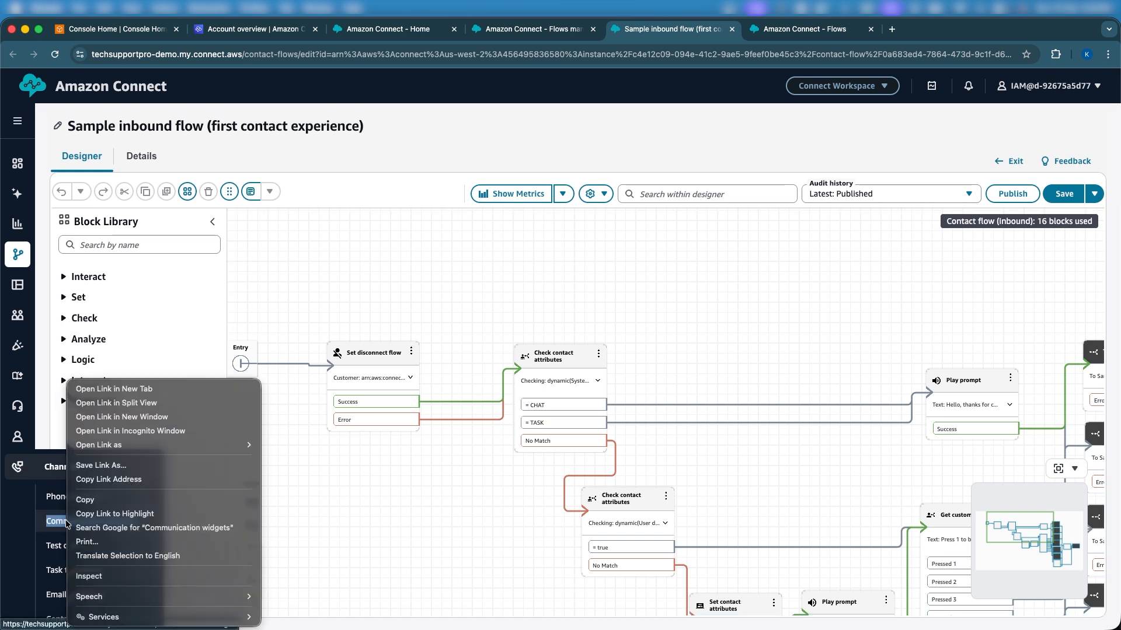
left_click(101, 389)
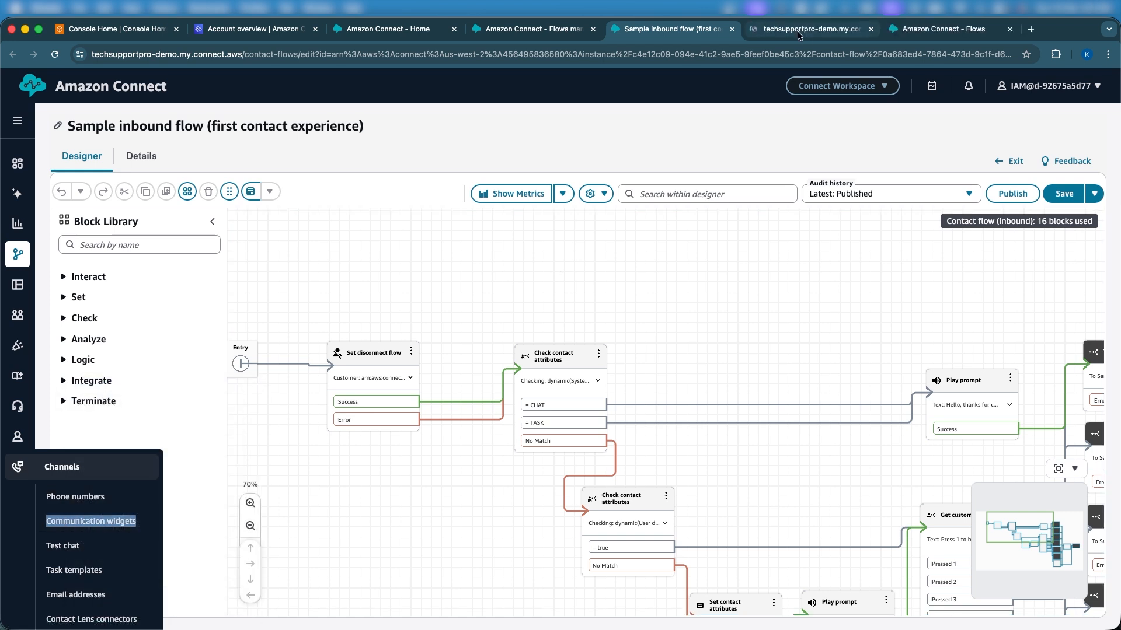
left_click(797, 30)
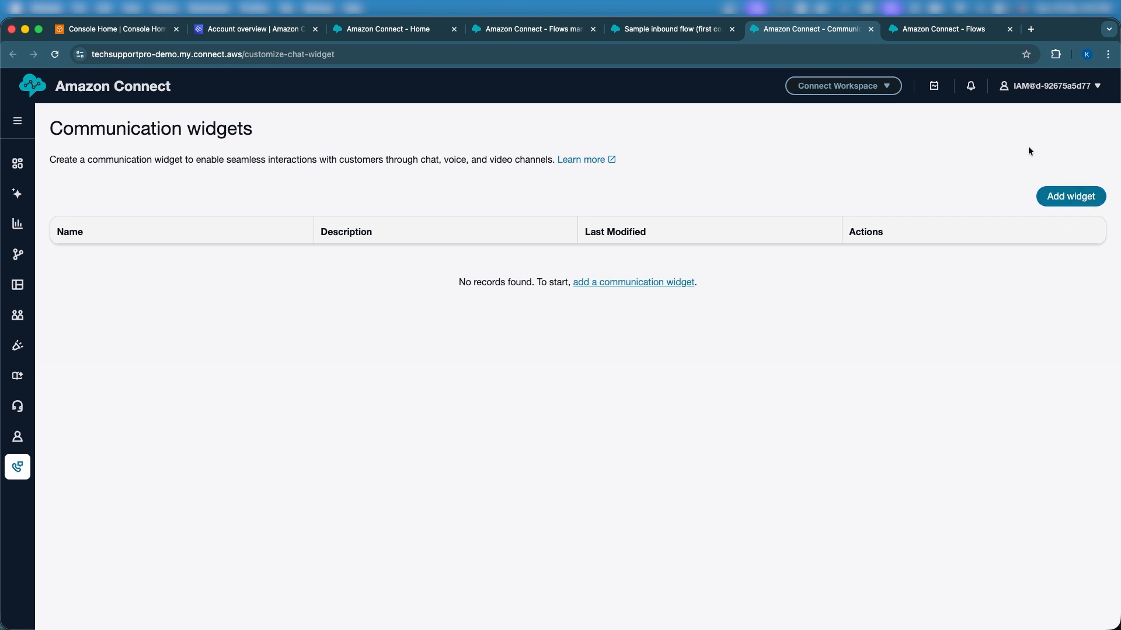
- Start a new communication widget named ChatTest with the description testing
left_click(1059, 196)
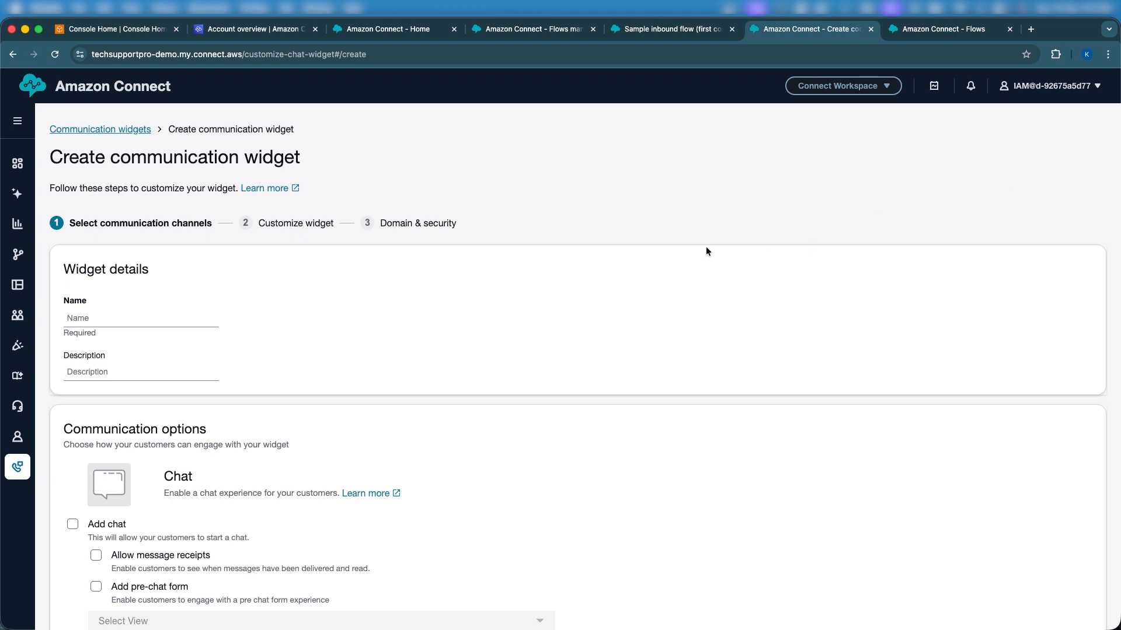
left_click(81, 319)
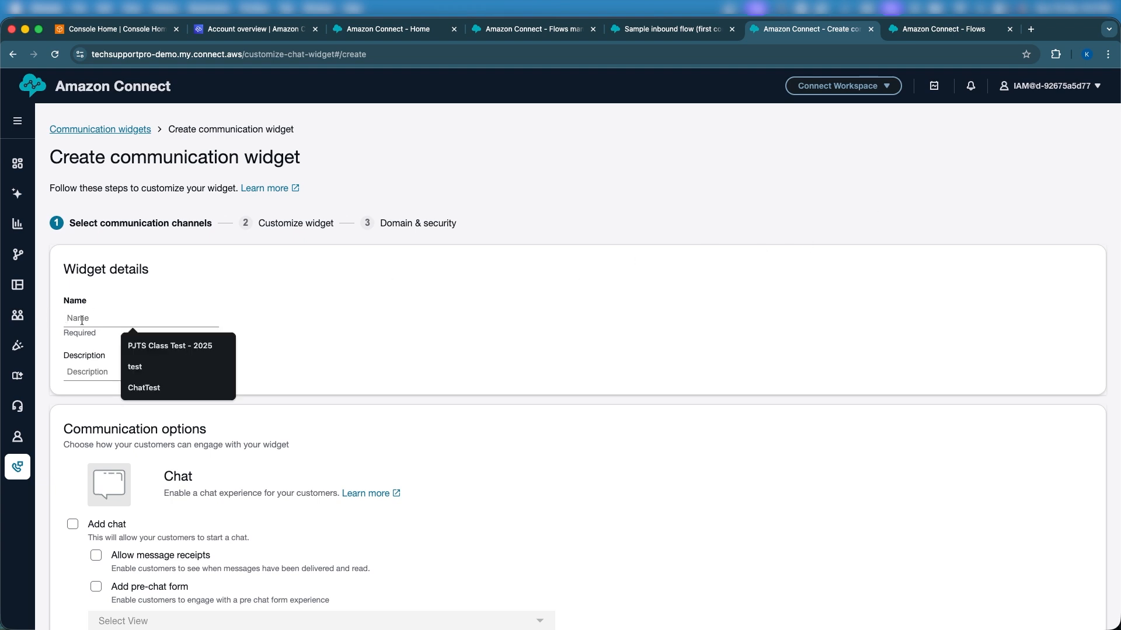
left_click(205, 300)
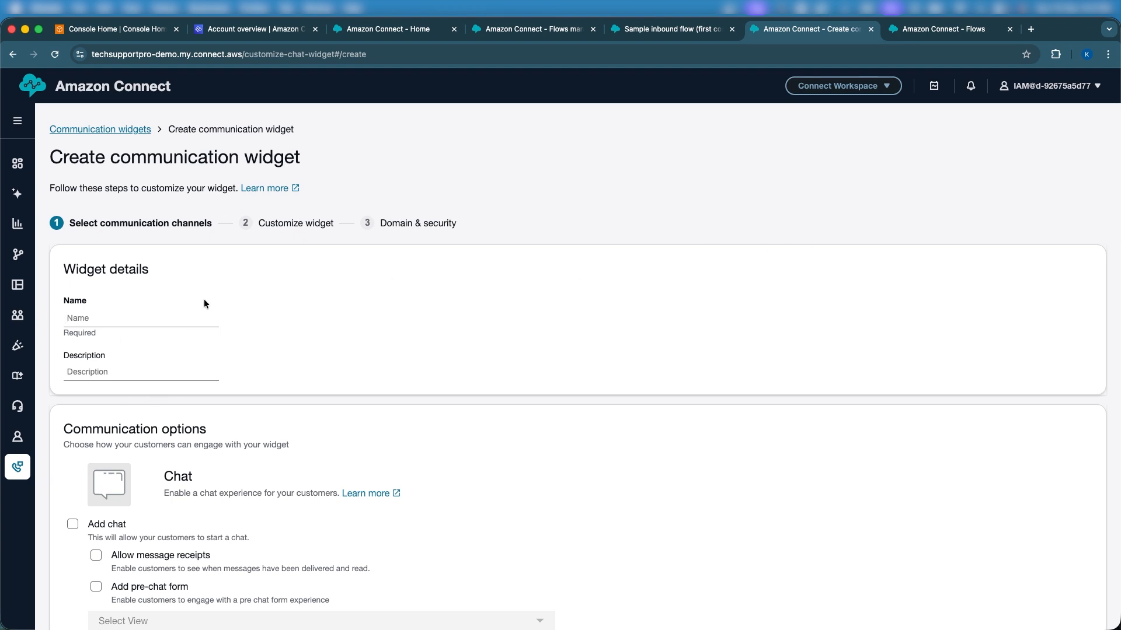
left_click(137, 313)
type("ChatTest")
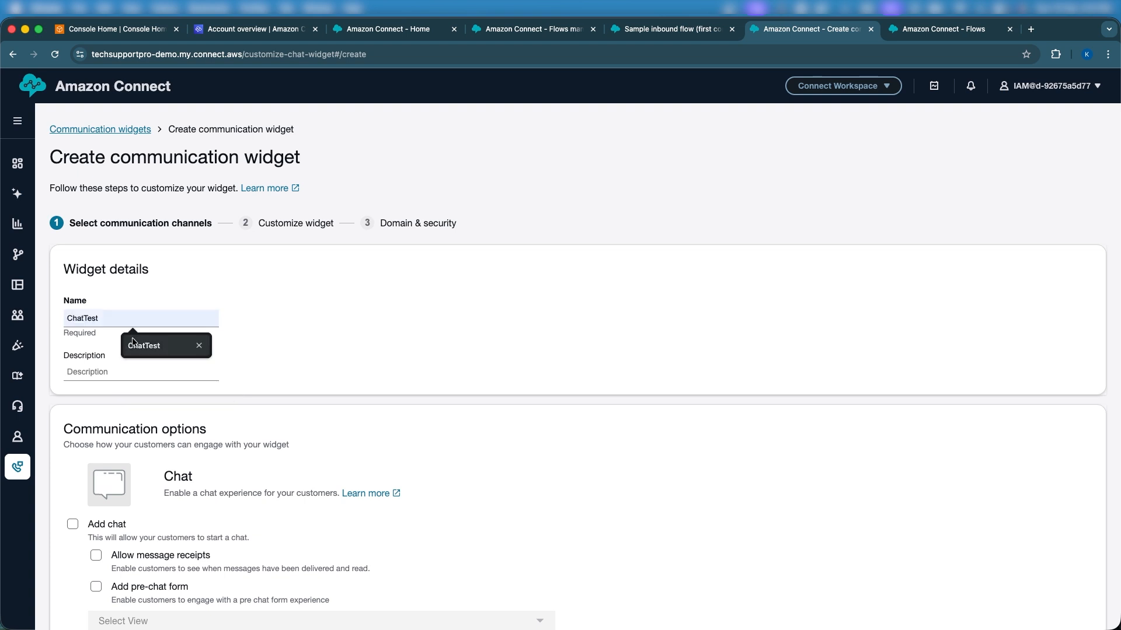
left_click(132, 337)
left_click(171, 376)
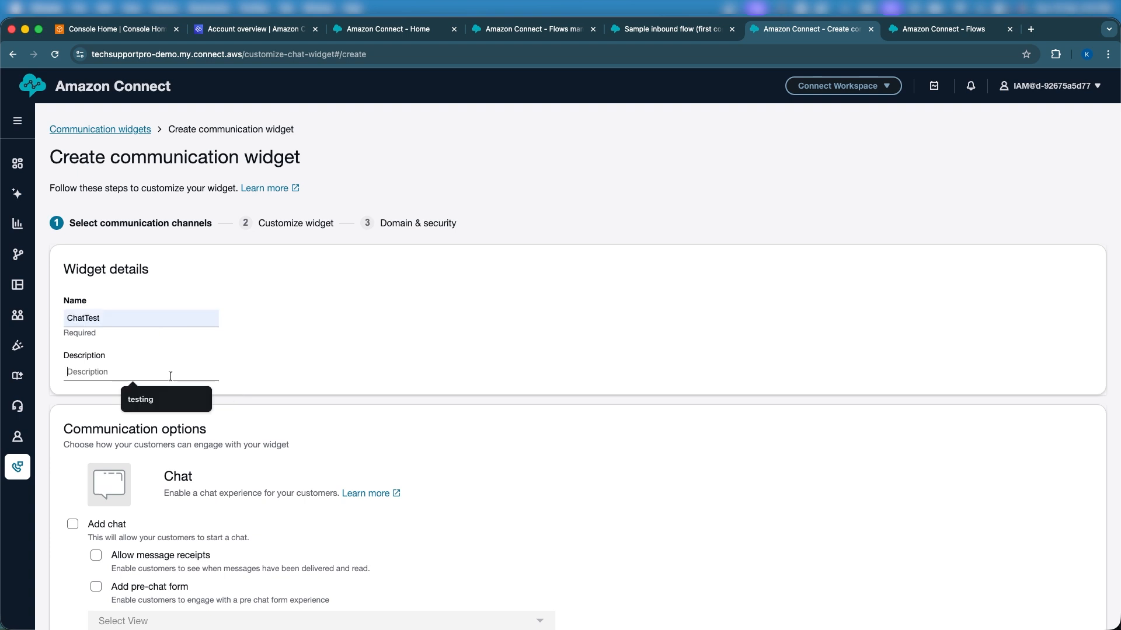
left_click(151, 392)
- Add chat to the widget's communication options and allow message receipts
scroll(426, 364, "down", 2)
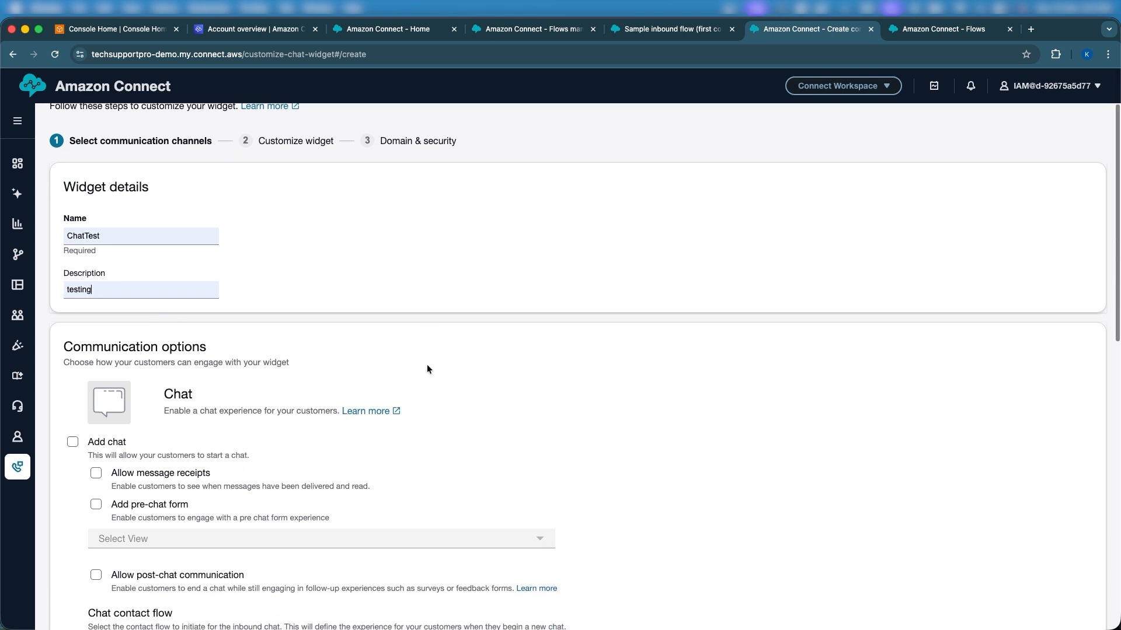
scroll(426, 368, "down", 2)
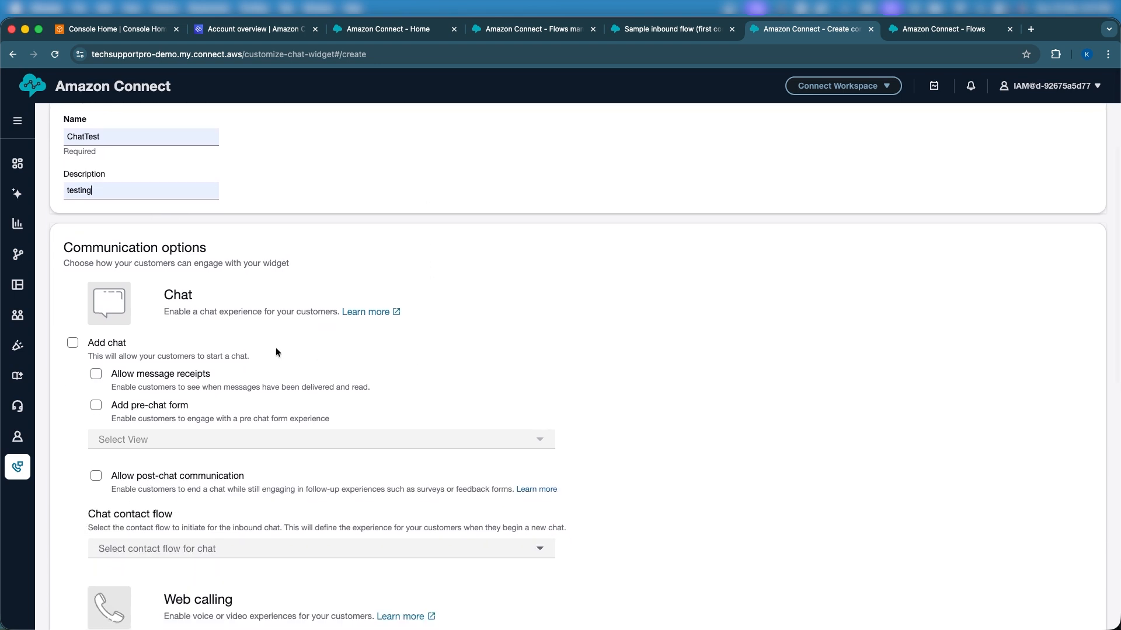
scroll(245, 339, "down", 1)
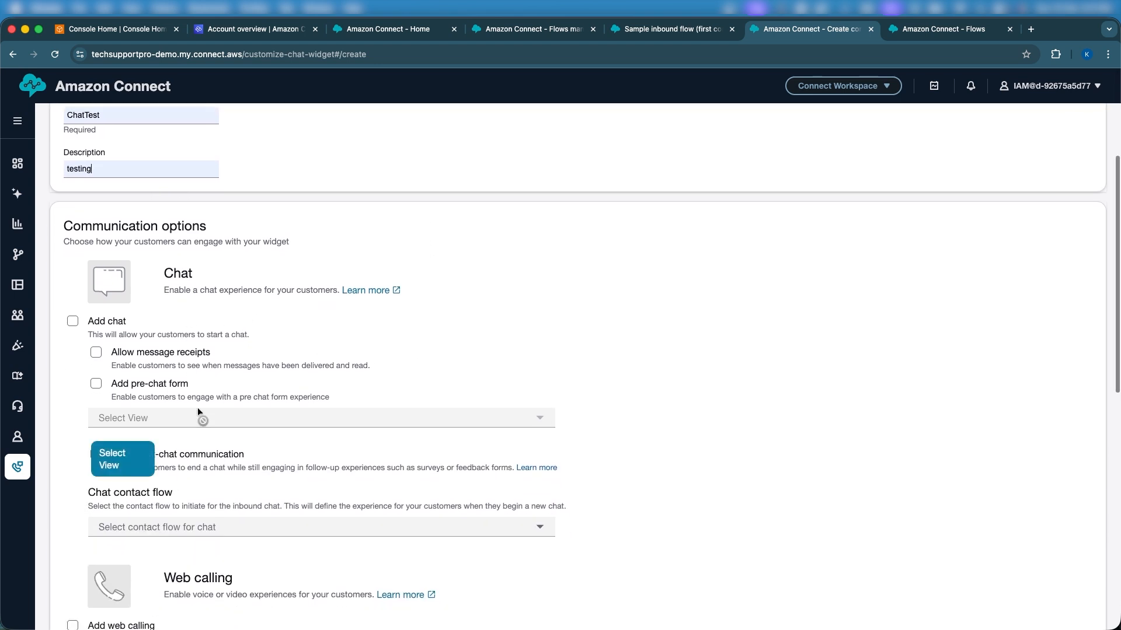
scroll(197, 407, "down", 1)
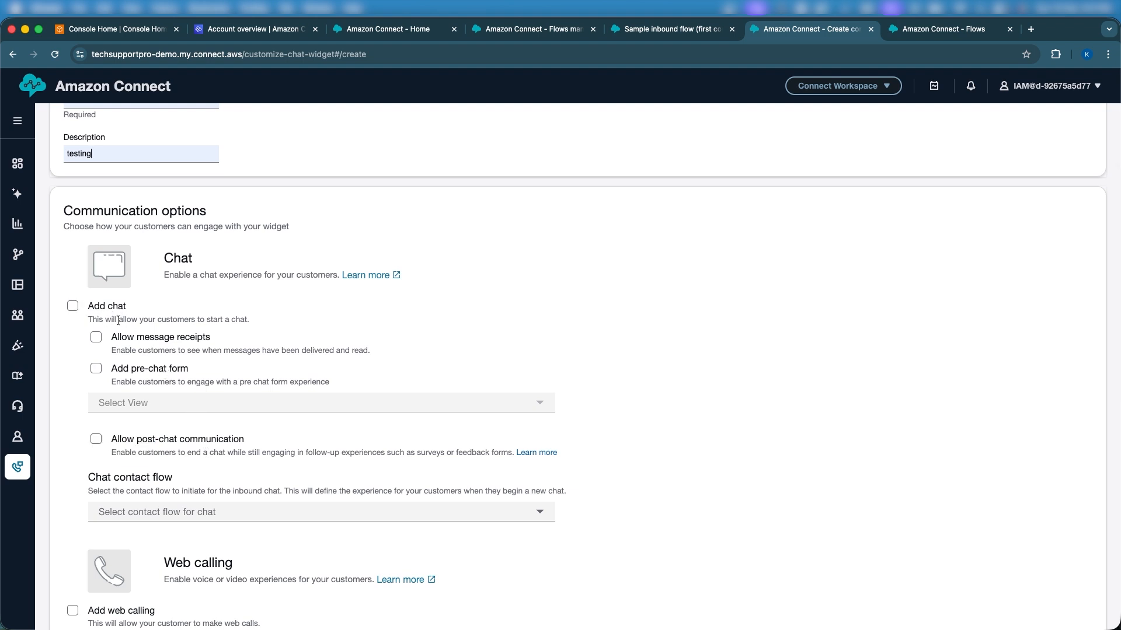
left_click(72, 307)
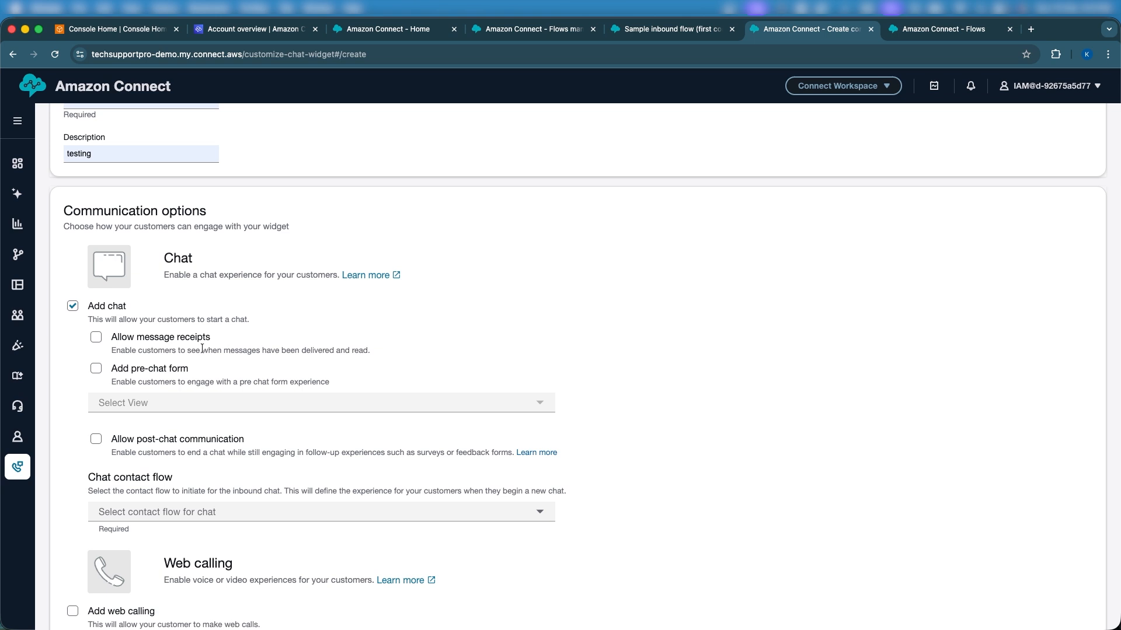
left_click(97, 337)
- Set the chat contact flow to Sample inbound flow (first contact experience)
scroll(243, 358, "down", 3)
scroll(243, 356, "down", 1)
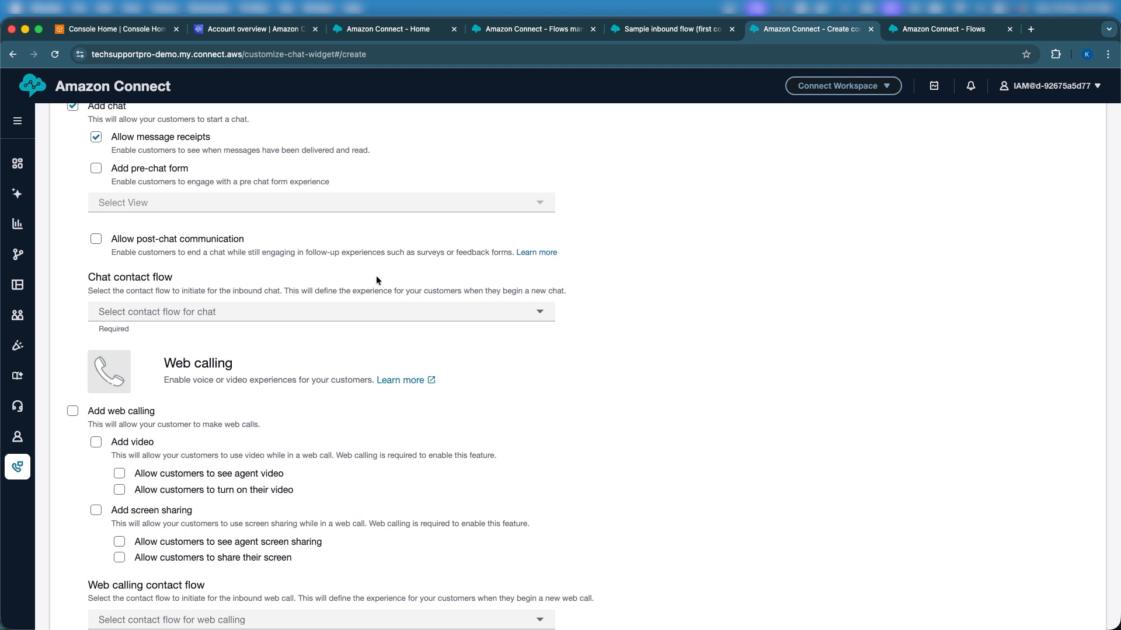
scroll(376, 277, "down", 1)
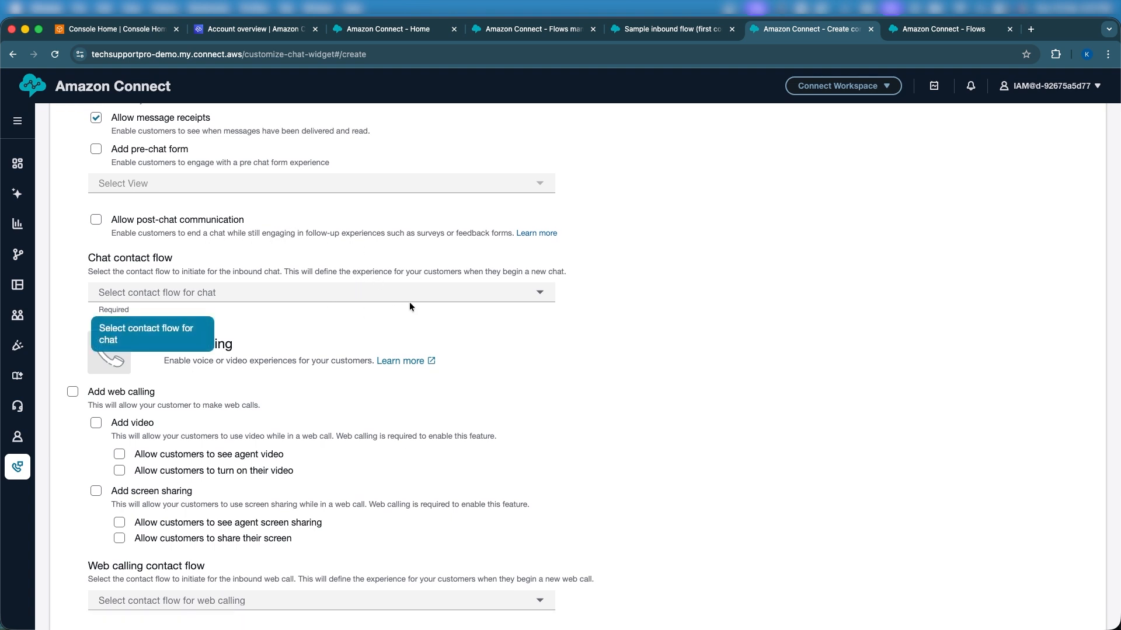
scroll(601, 253, "up", 6)
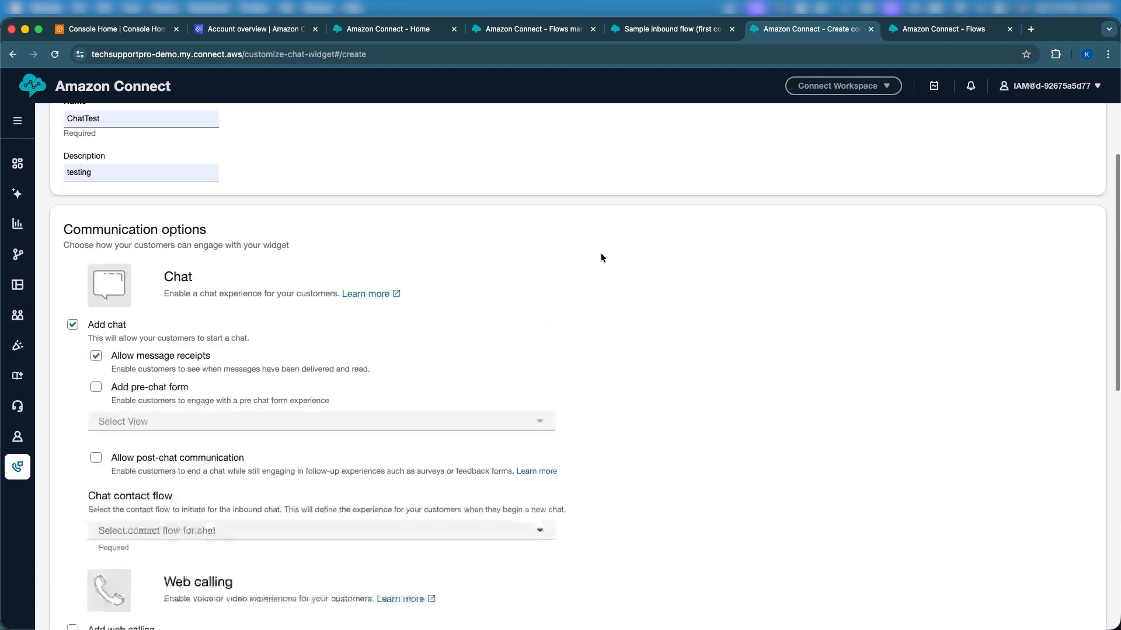
scroll(120, 435, "down", 5)
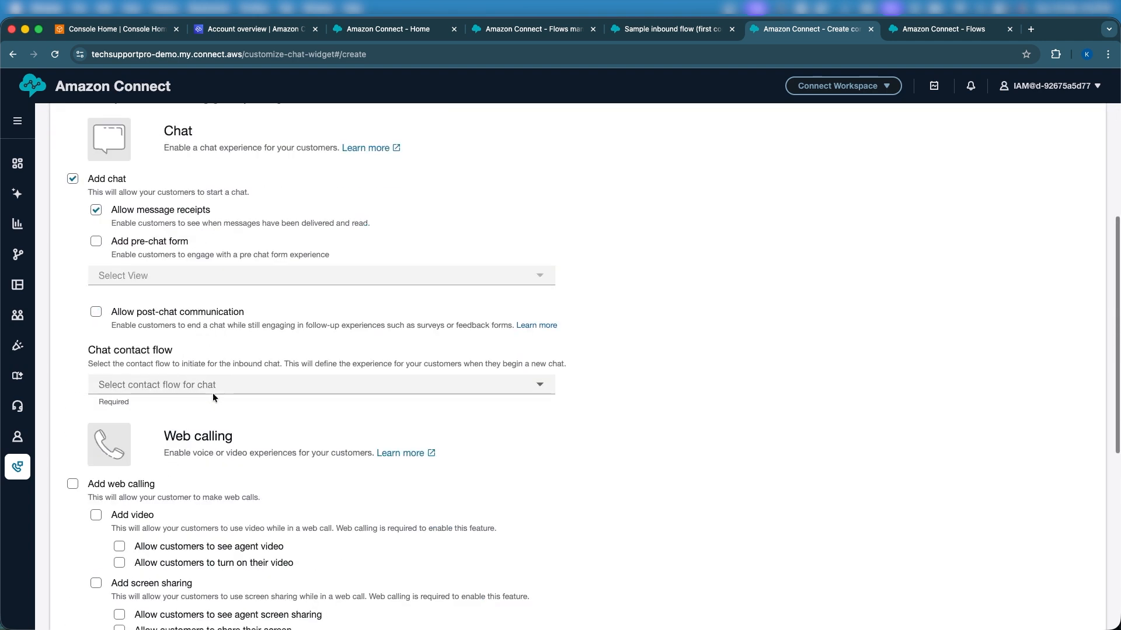
left_click(205, 382)
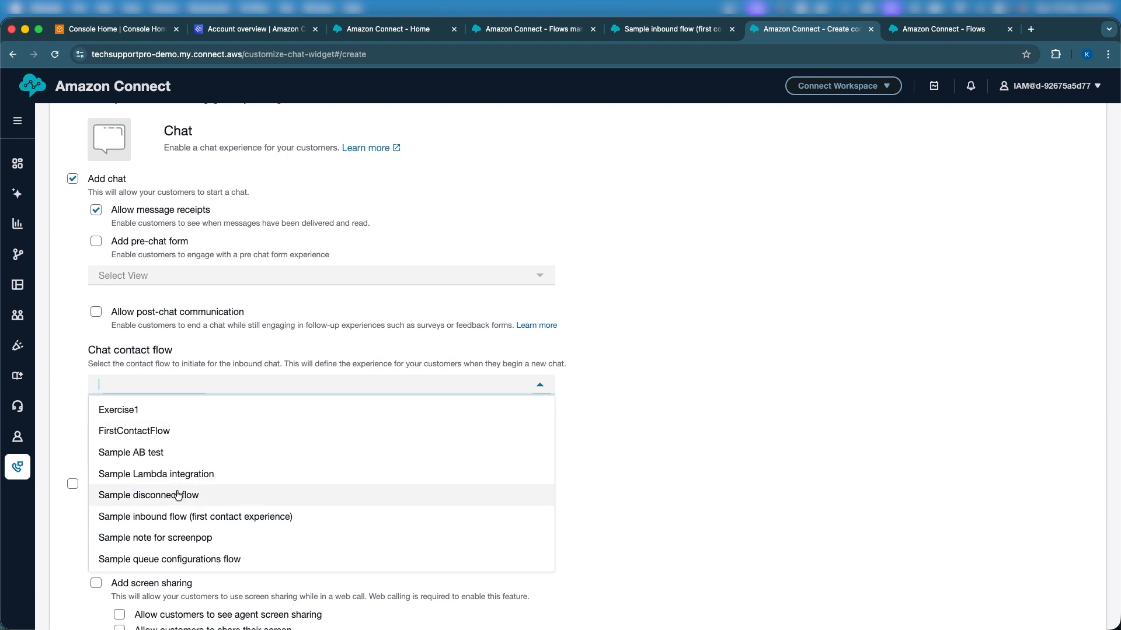
left_click(151, 516)
- Review the web calling, video, screen sharing and contact form options without enabling them
scroll(402, 452, "down", 3)
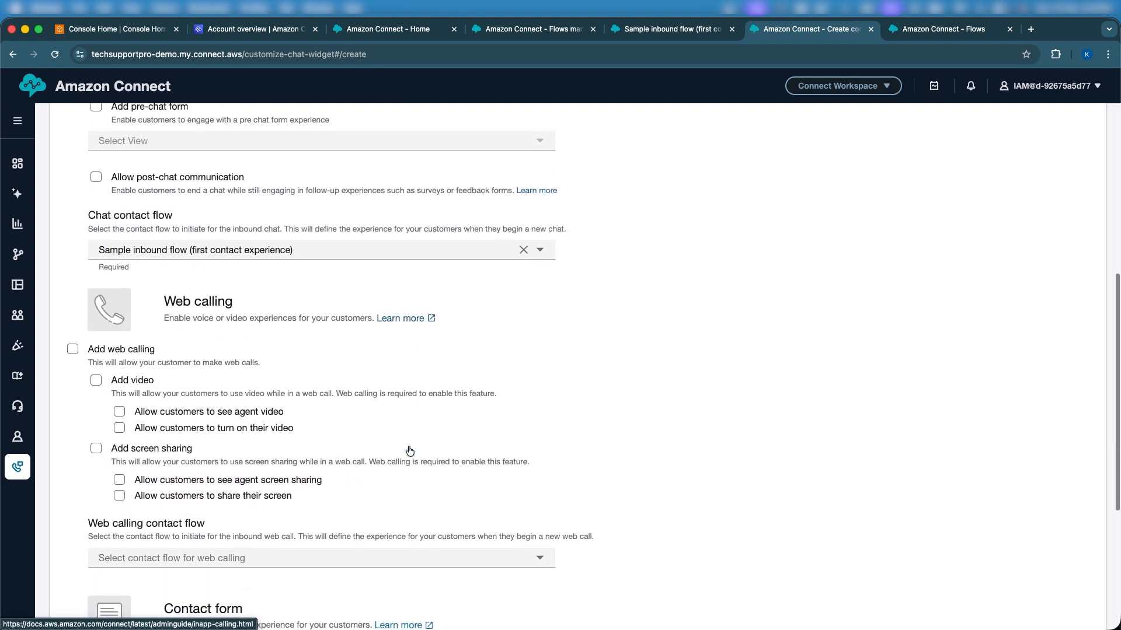
scroll(410, 450, "down", 1)
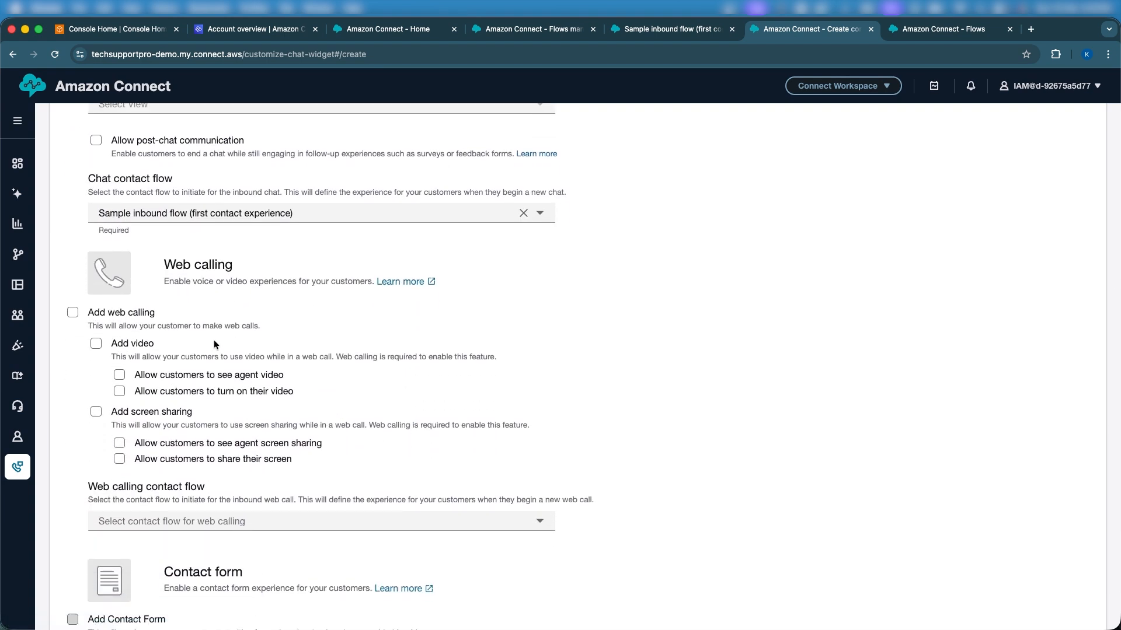
scroll(208, 364, "down", 1)
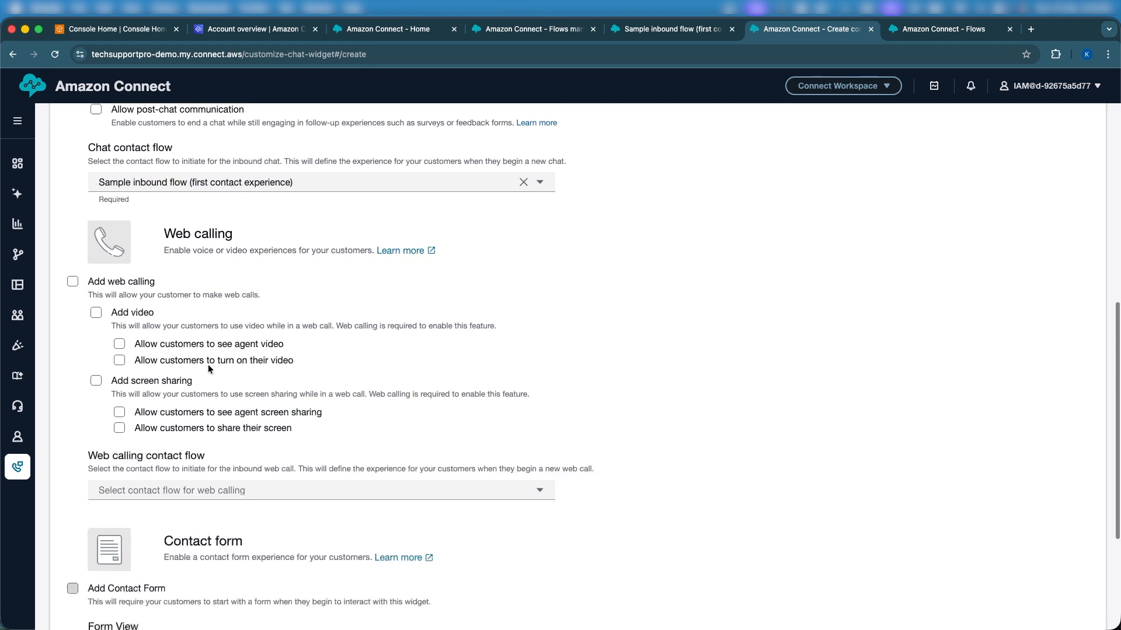
scroll(208, 364, "down", 3)
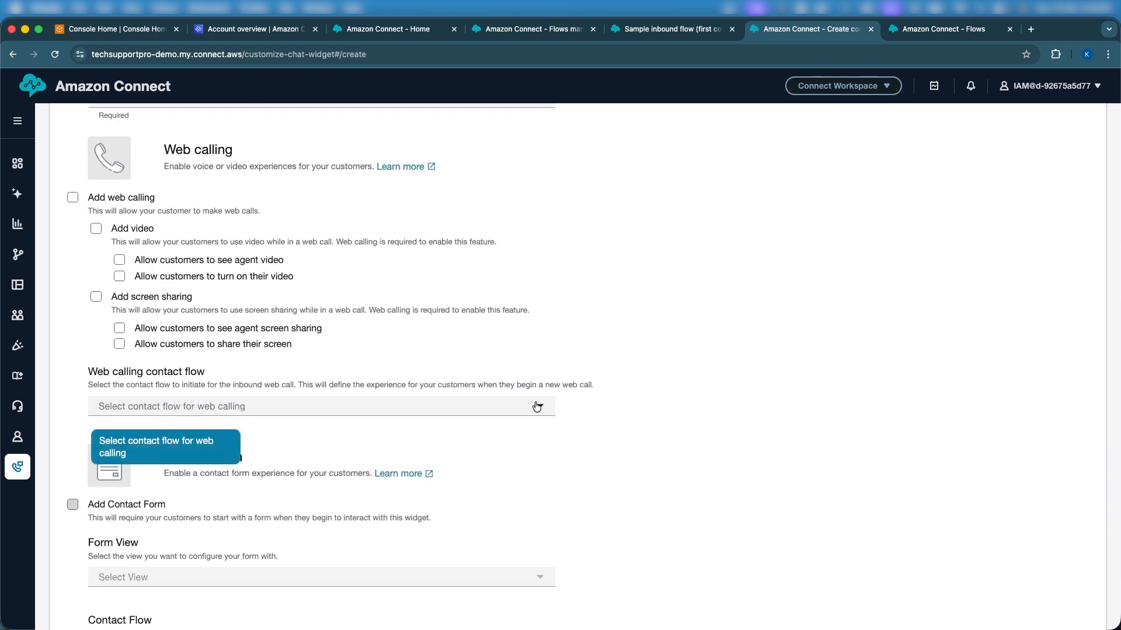
scroll(608, 398, "down", 1)
scroll(608, 395, "down", 1)
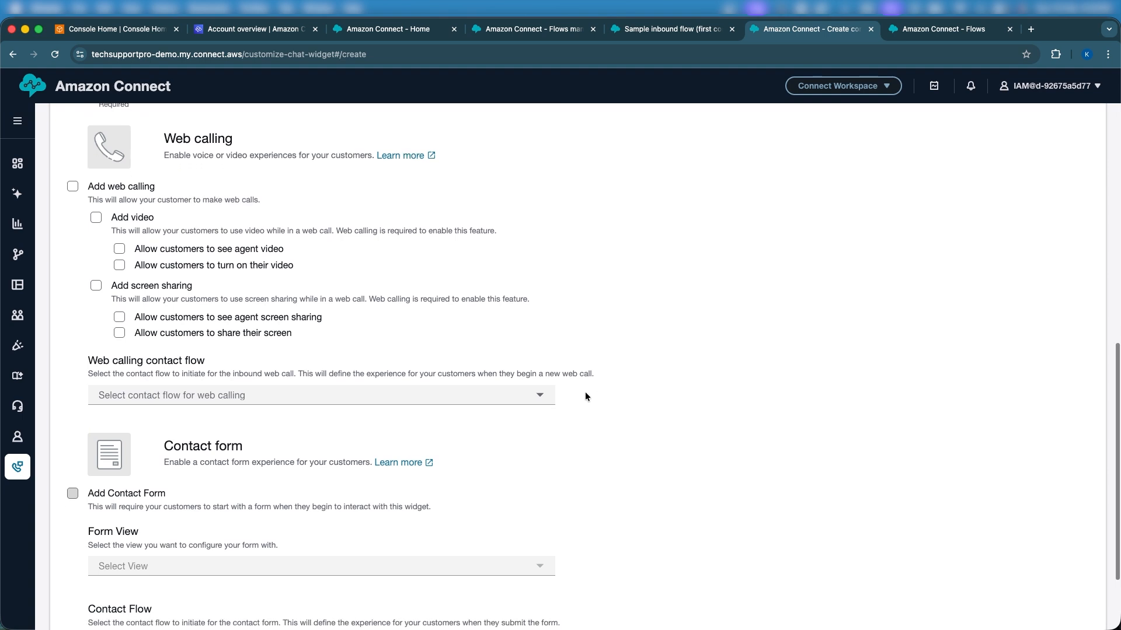
scroll(552, 378, "down", 4)
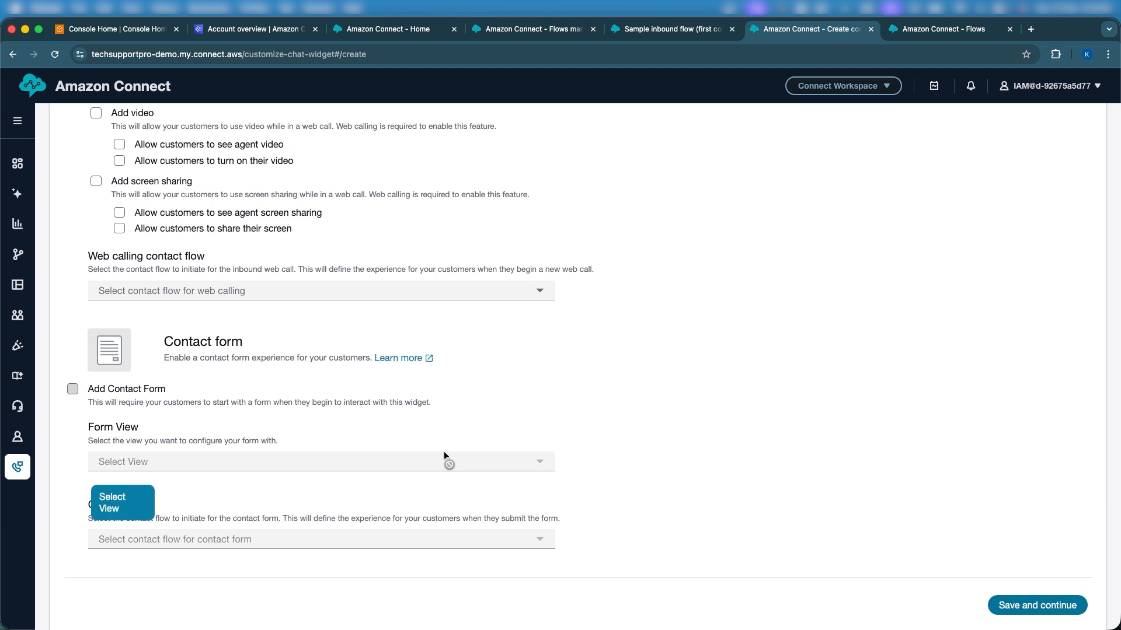
scroll(379, 517, "down", 1)
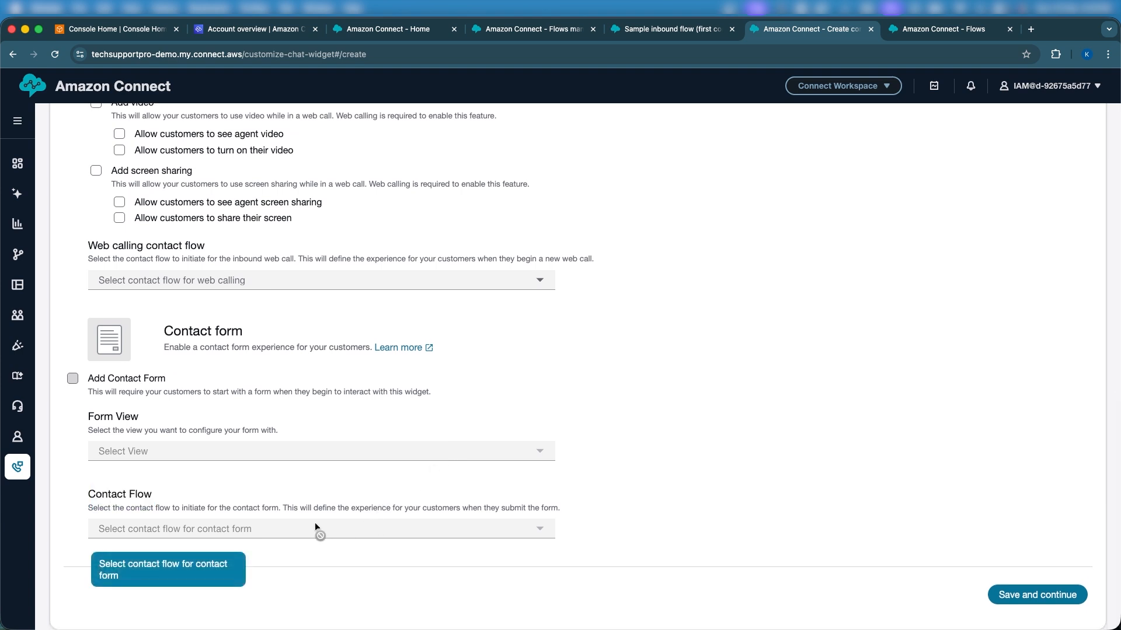
triple_click(152, 381)
scroll(274, 430, "up", 10)
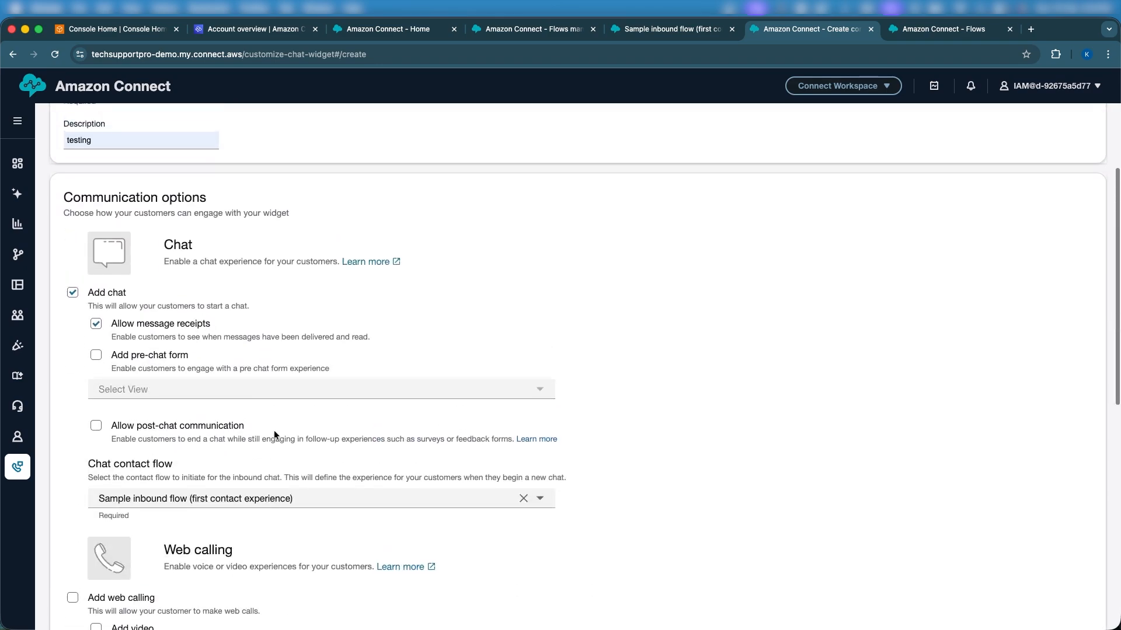
scroll(274, 430, "down", 6)
scroll(274, 430, "up", 4)
scroll(275, 430, "down", 6)
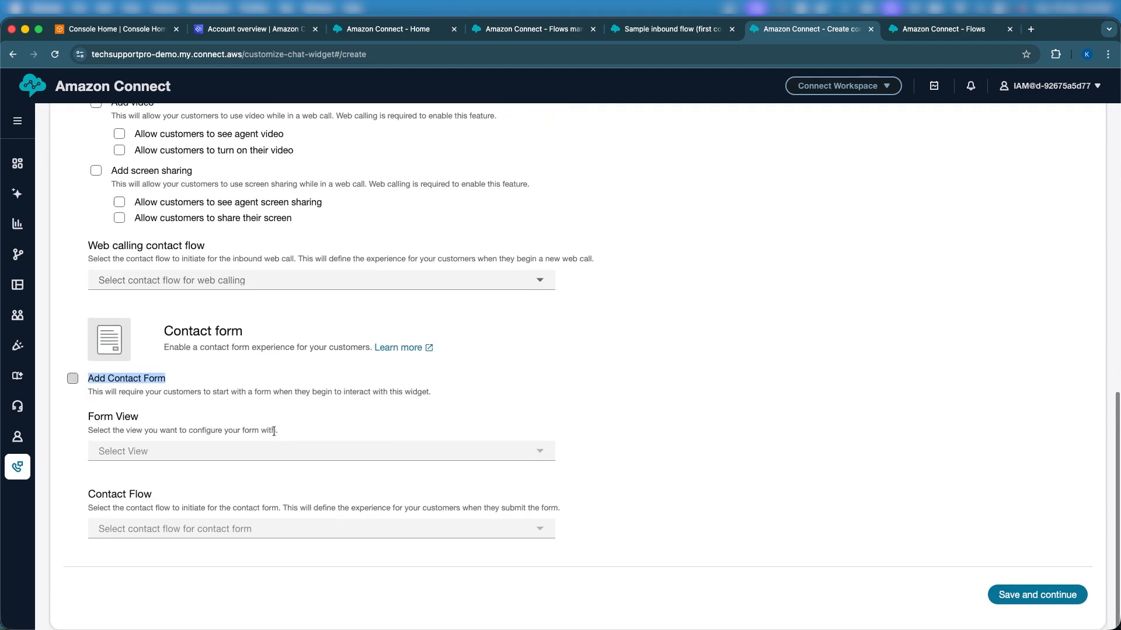
scroll(275, 431, "up", 15)
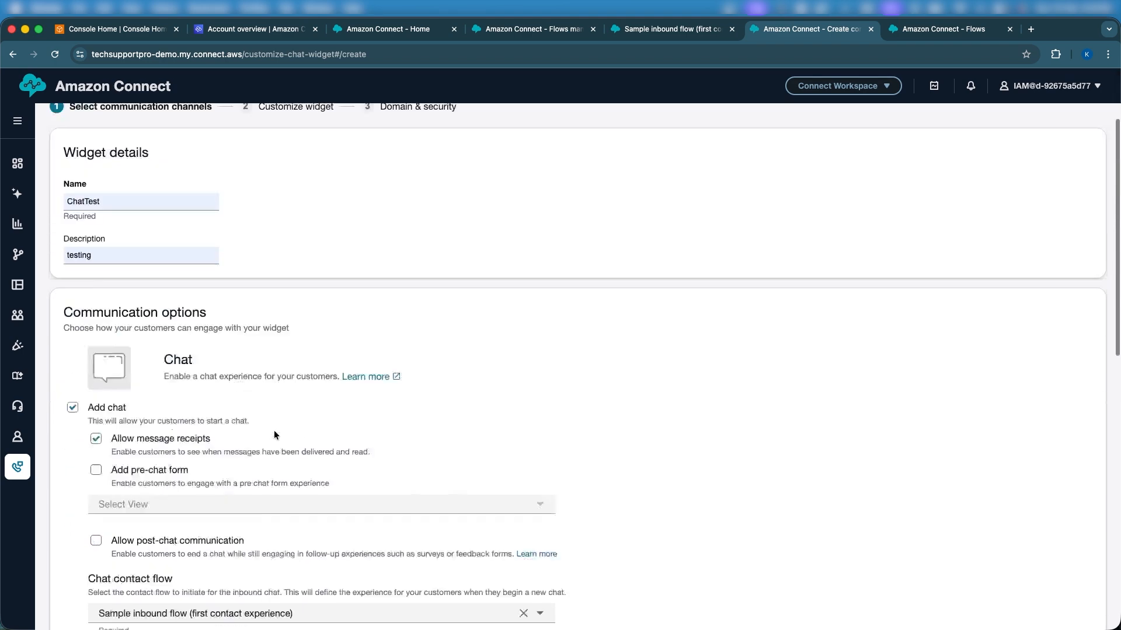
scroll(274, 435, "down", 15)
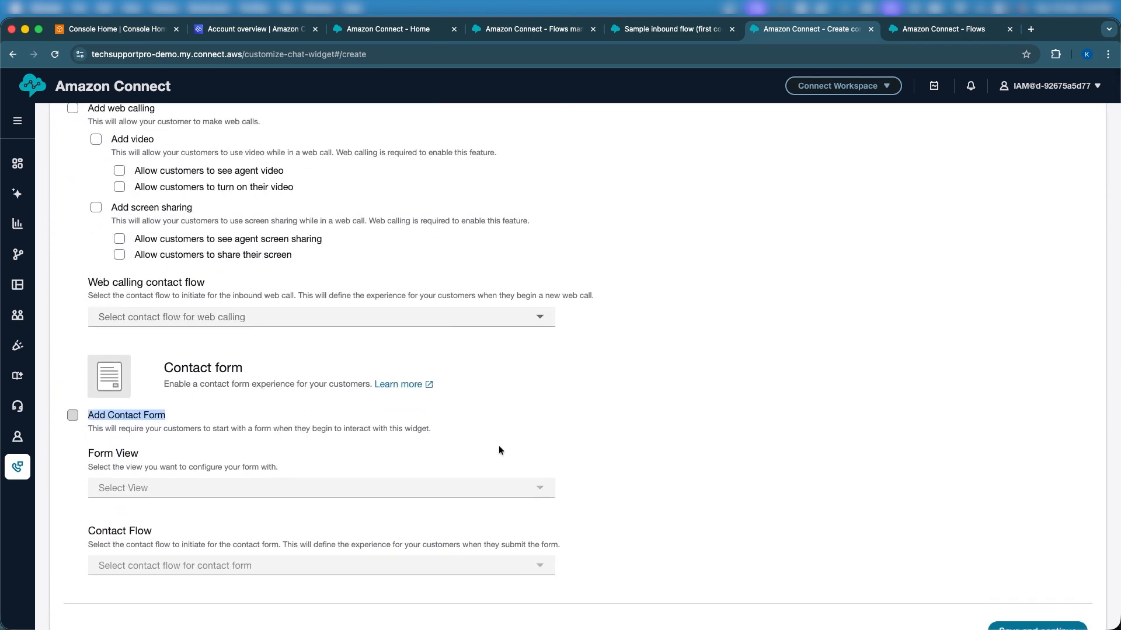
scroll(525, 450, "down", 1)
- Save the communication channel selections and look over the access button styles and widget header settings in the customization stage
left_click(1002, 593)
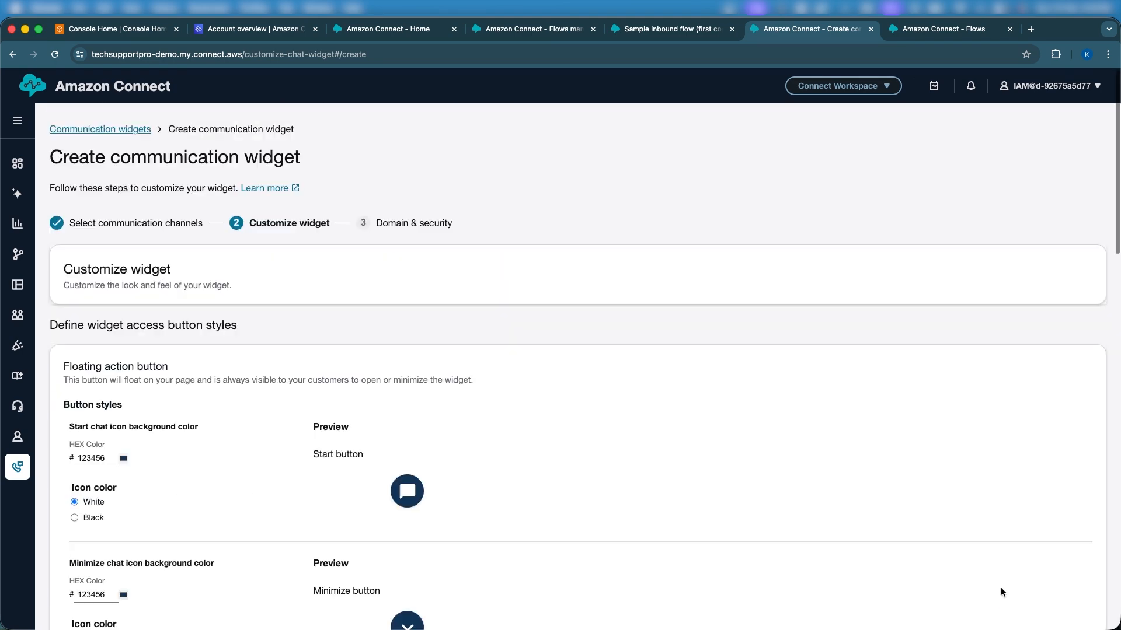
scroll(824, 442, "down", 5)
scroll(825, 447, "down", 3)
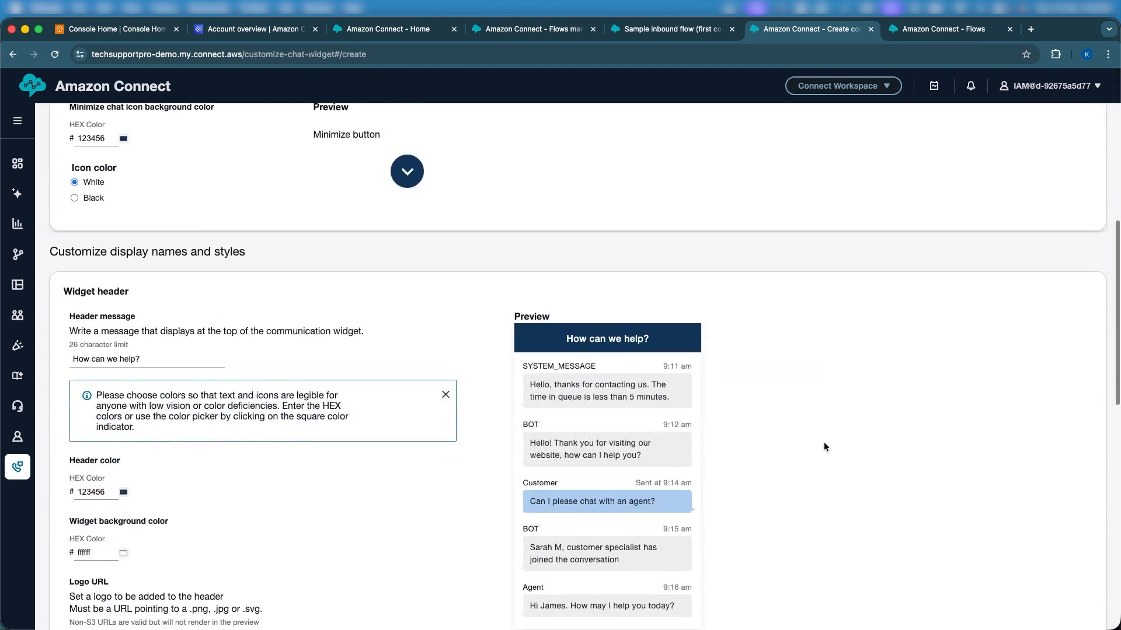
scroll(824, 447, "up", 8)
scroll(824, 446, "down", 4)
scroll(824, 445, "down", 8)
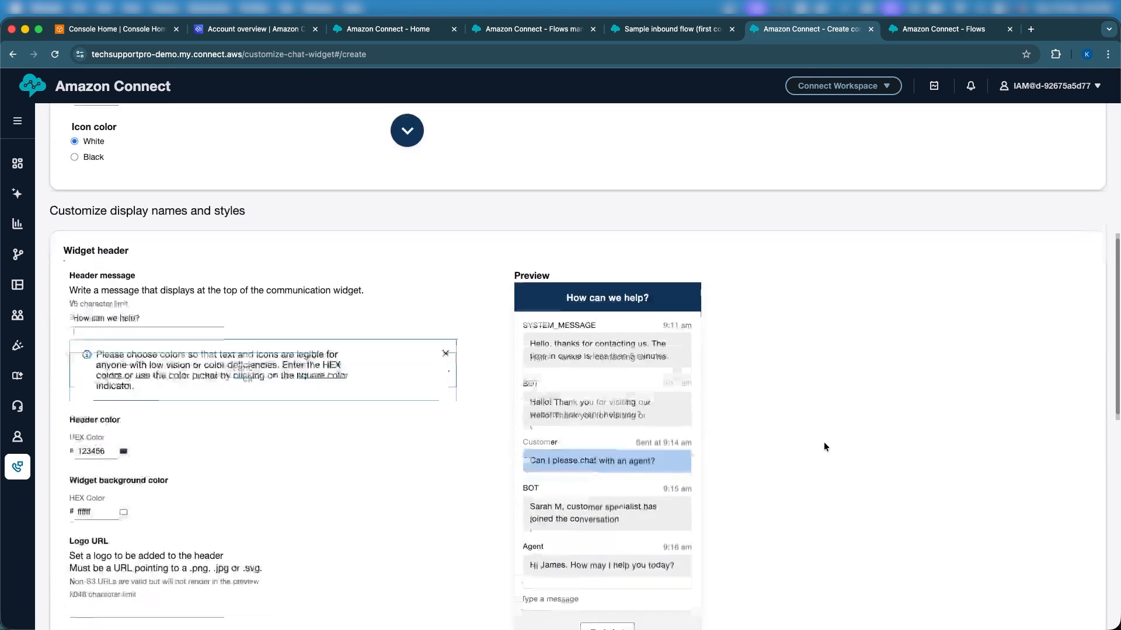
scroll(824, 446, "up", 2)
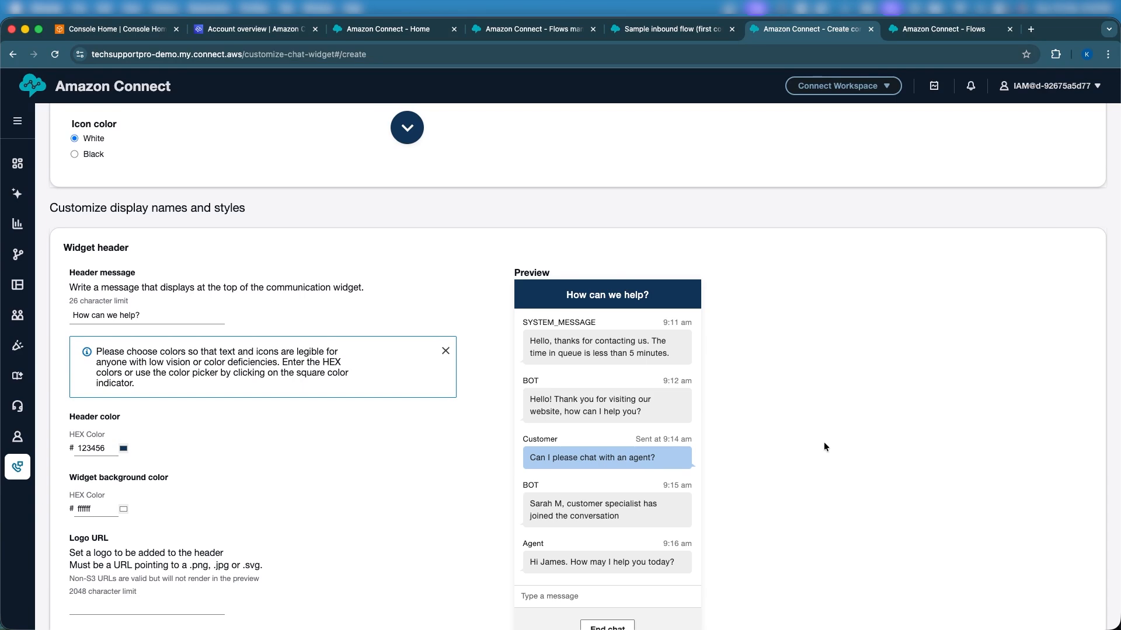
scroll(824, 447, "up", 2)
scroll(824, 447, "down", 1)
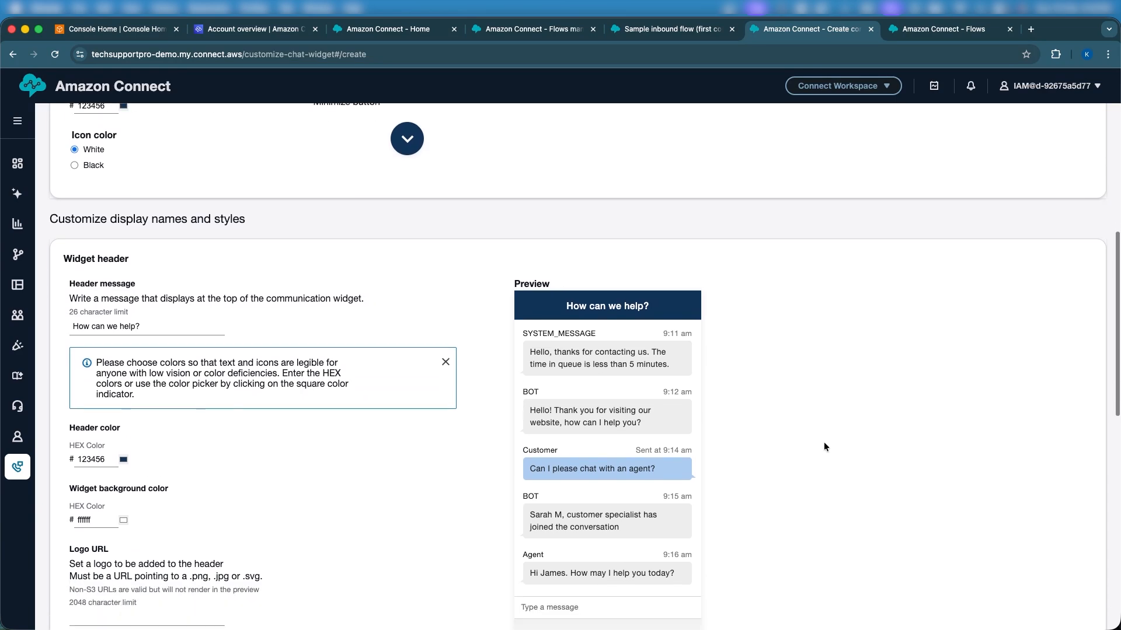
- Look over the access button styles, widget header and chat view settings together with their previews
scroll(824, 446, "down", 5)
scroll(824, 447, "up", 7)
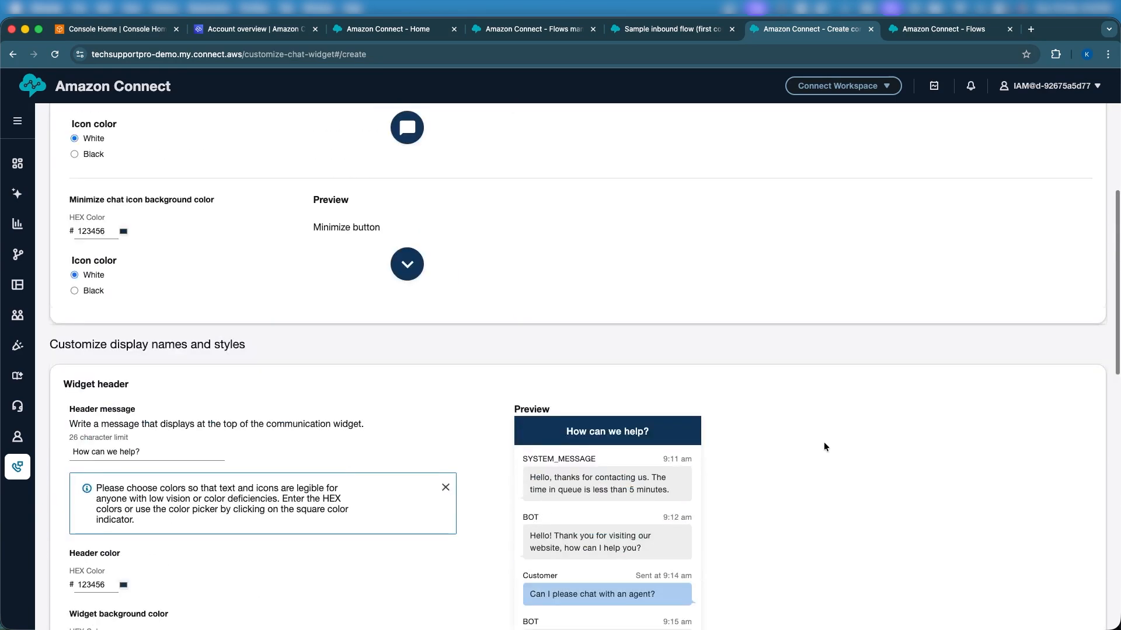
scroll(824, 447, "down", 10)
scroll(824, 447, "up", 11)
scroll(824, 447, "down", 1)
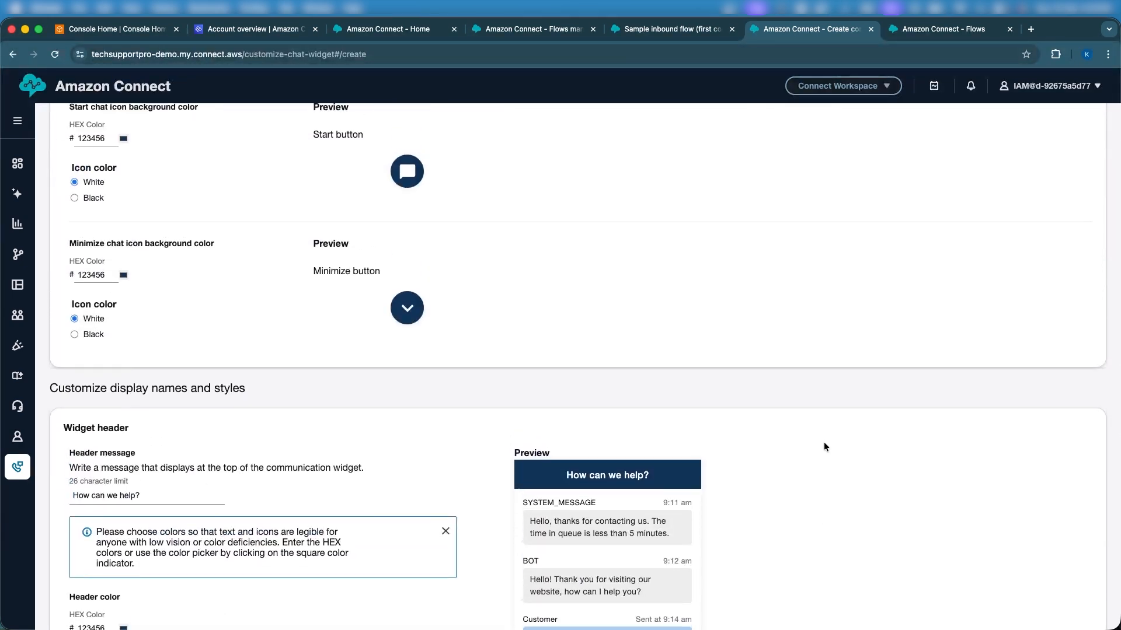
scroll(824, 447, "down", 15)
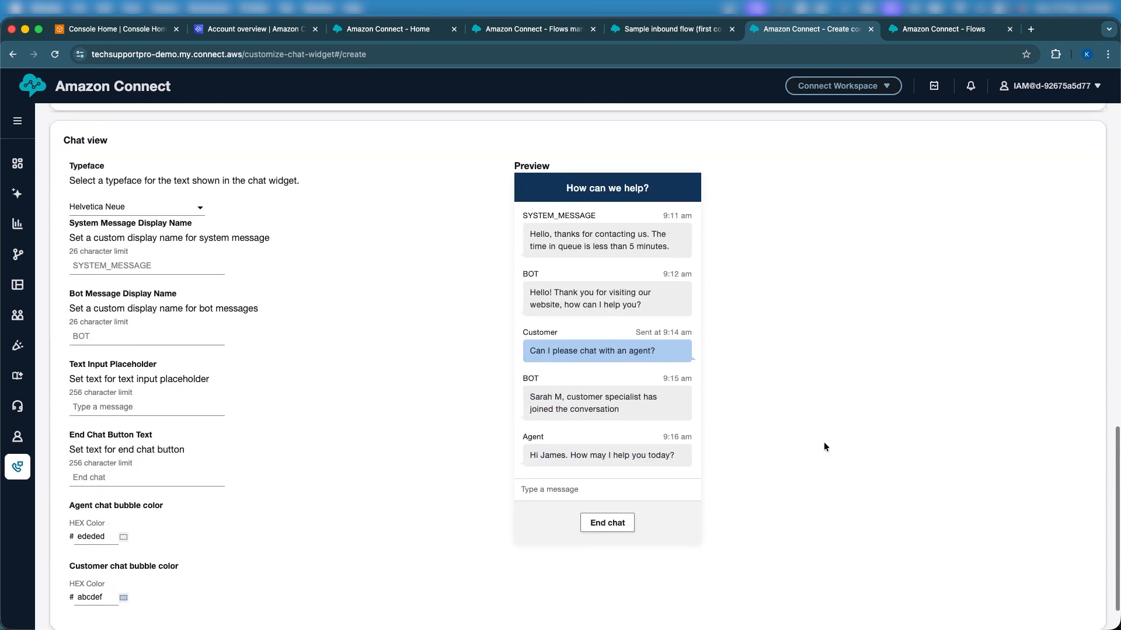
scroll(824, 446, "up", 2)
scroll(824, 445, "up", 8)
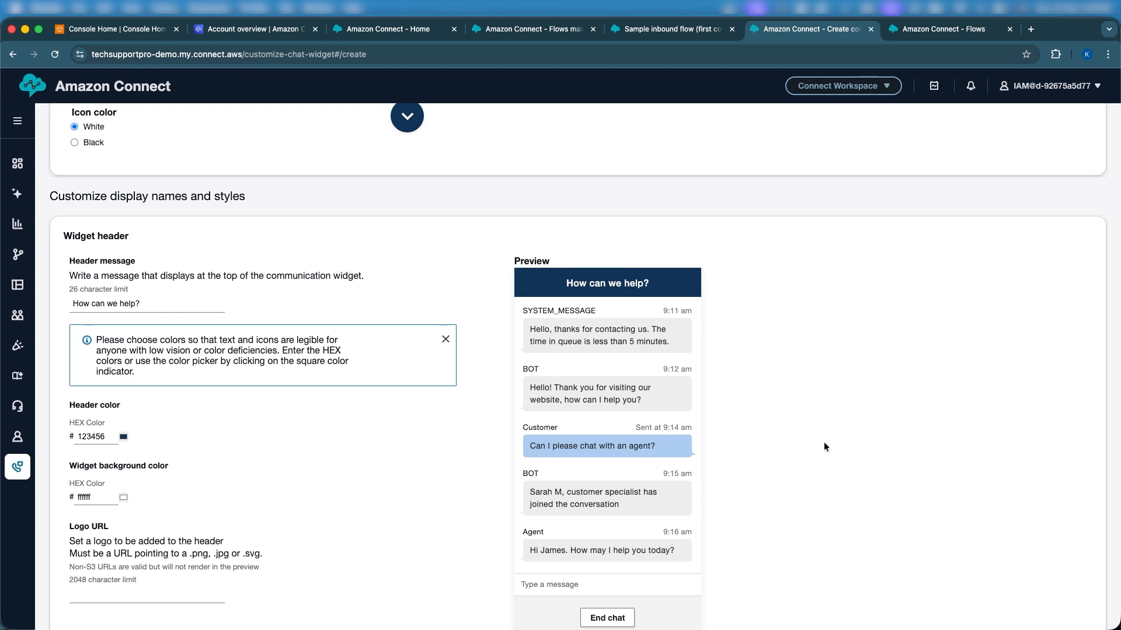
scroll(824, 446, "down", 1)
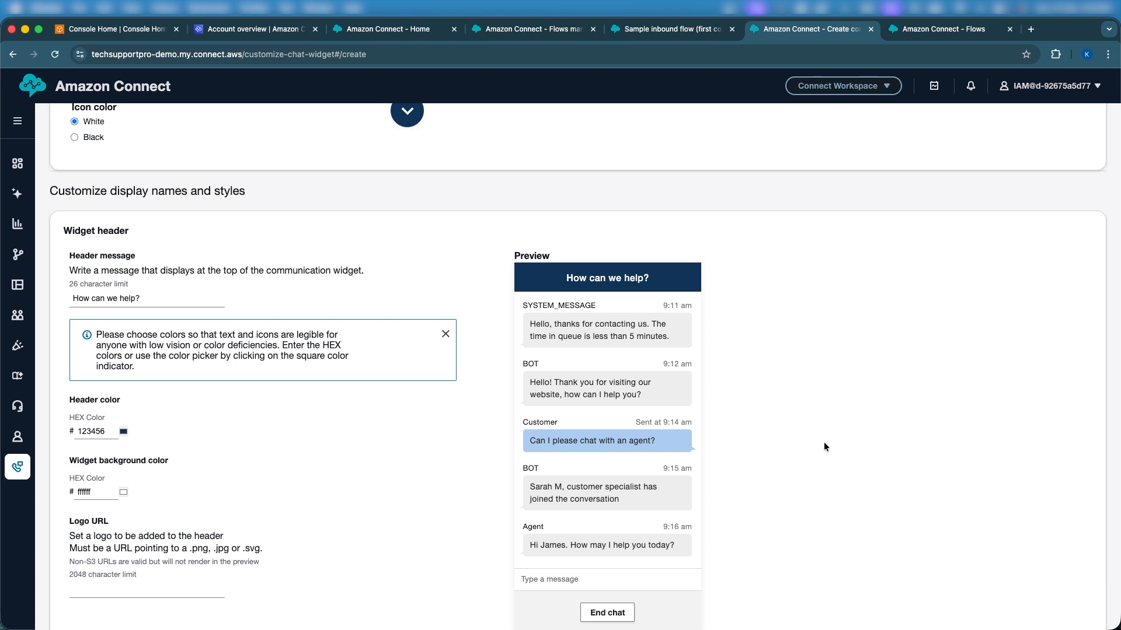
scroll(824, 446, "down", 5)
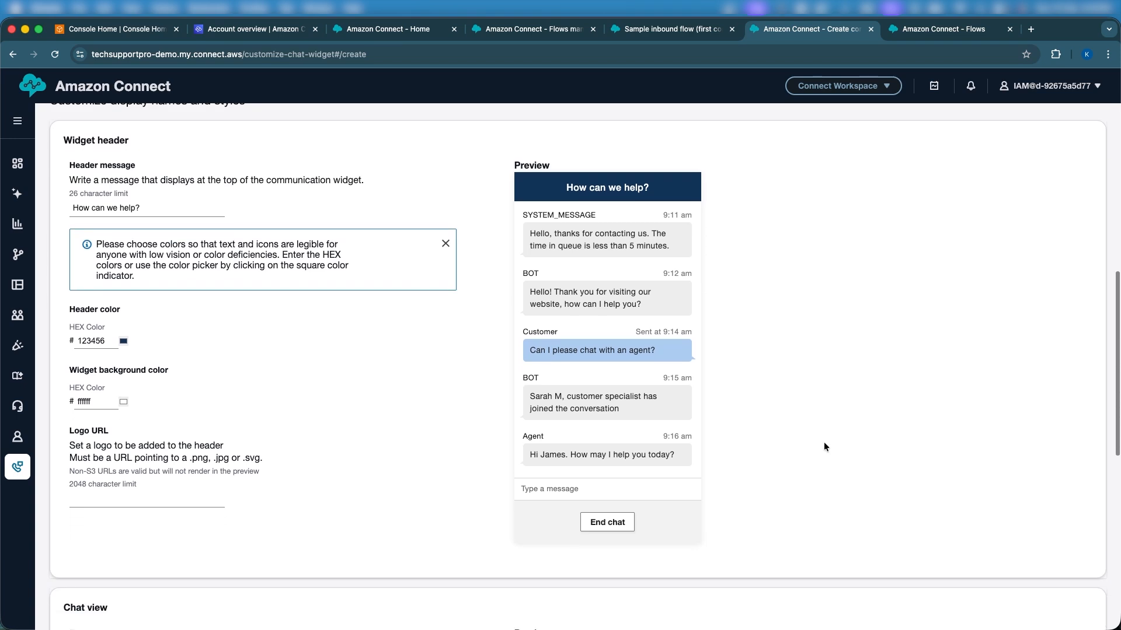
scroll(824, 446, "up", 6)
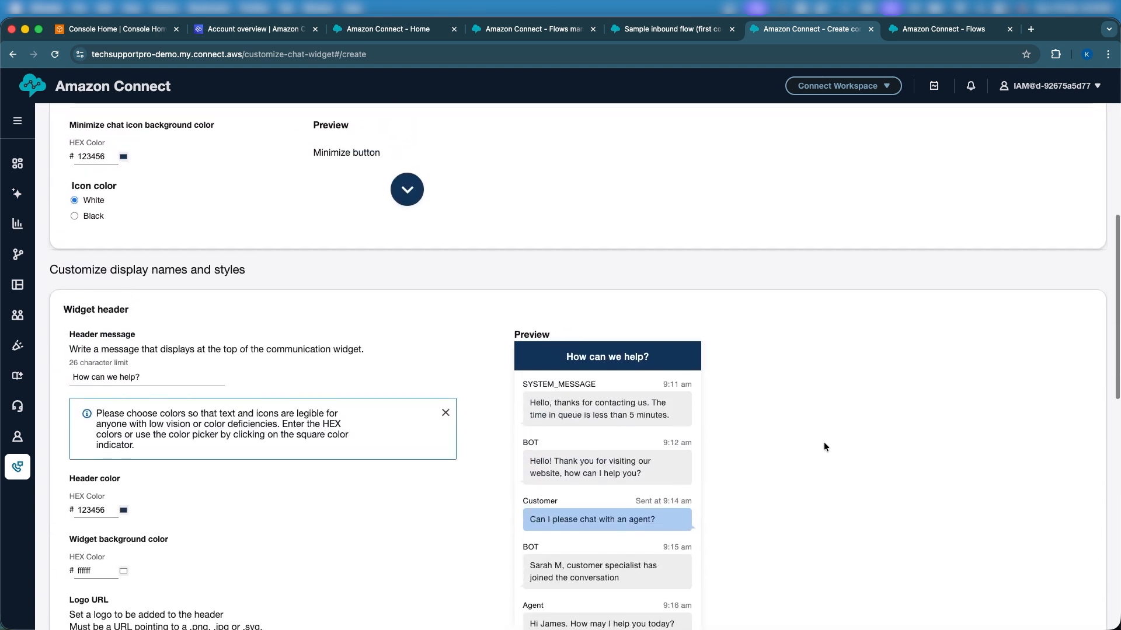
scroll(824, 446, "up", 7)
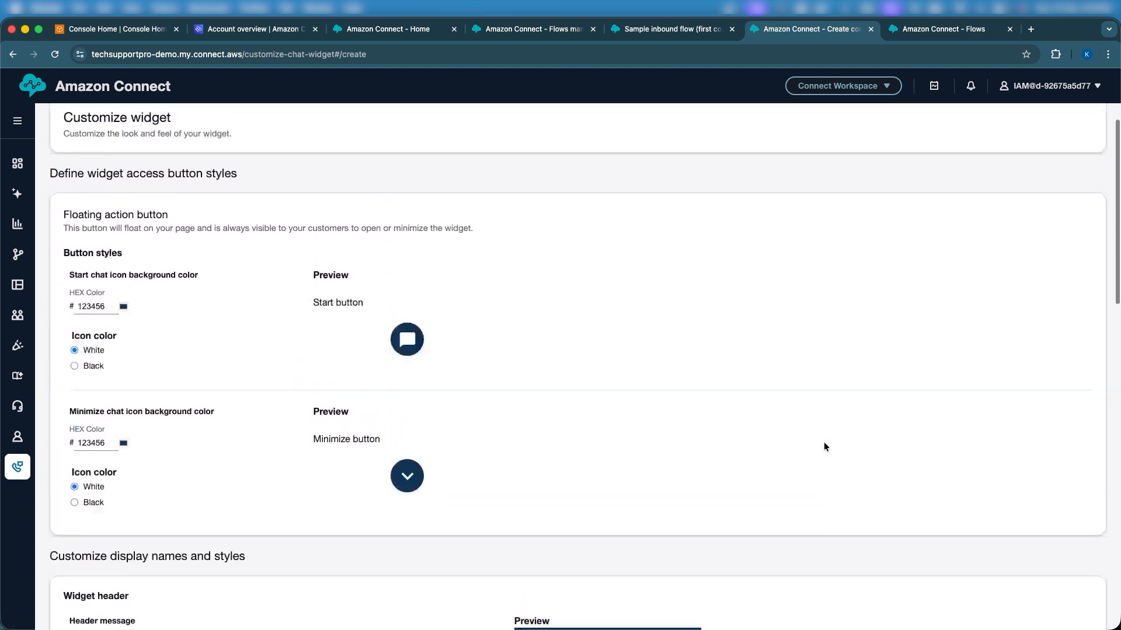
scroll(824, 445, "down", 4)
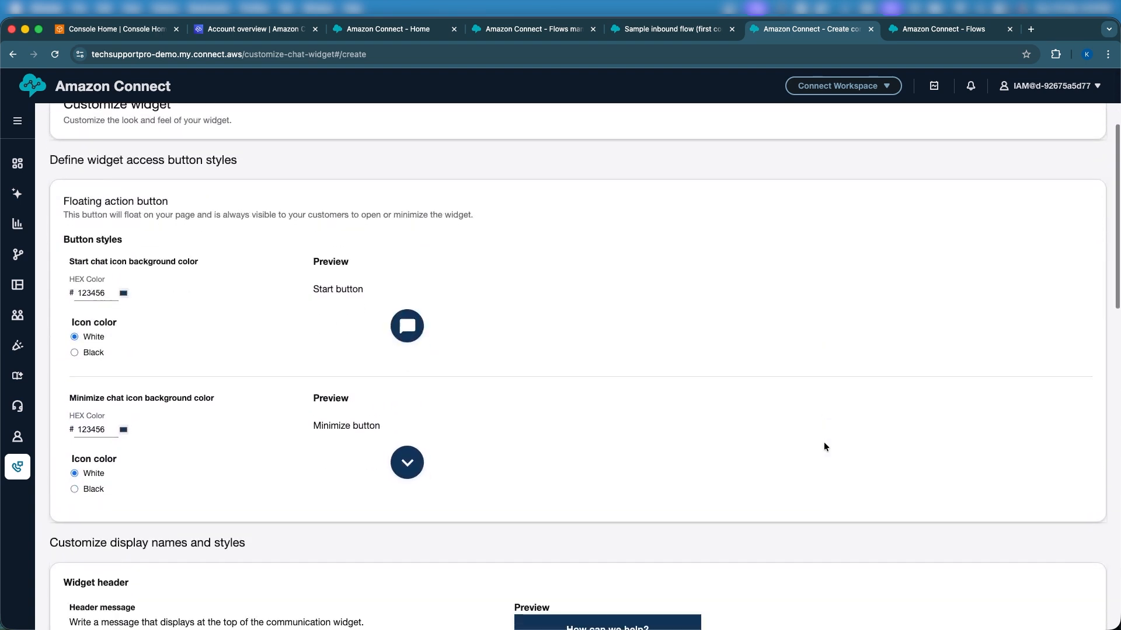
scroll(824, 446, "down", 3)
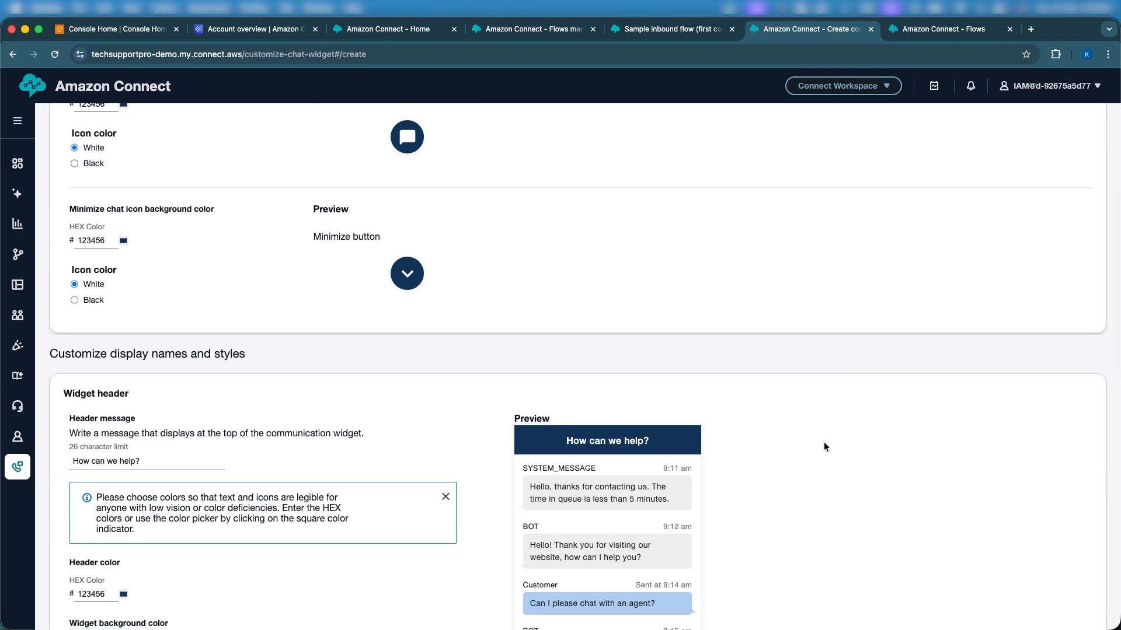
- Change the widget's header message to "How can we help!!!" and check it in the preview
scroll(824, 447, "down", 3)
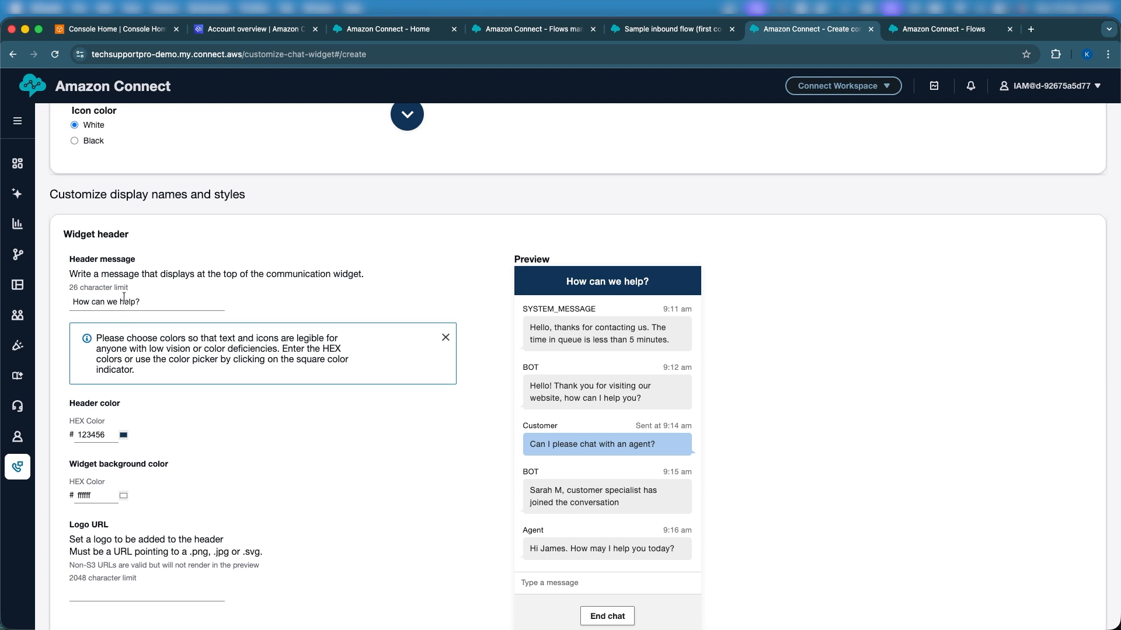
key("BackSpace")
type("!!!")
triple_click(646, 284)
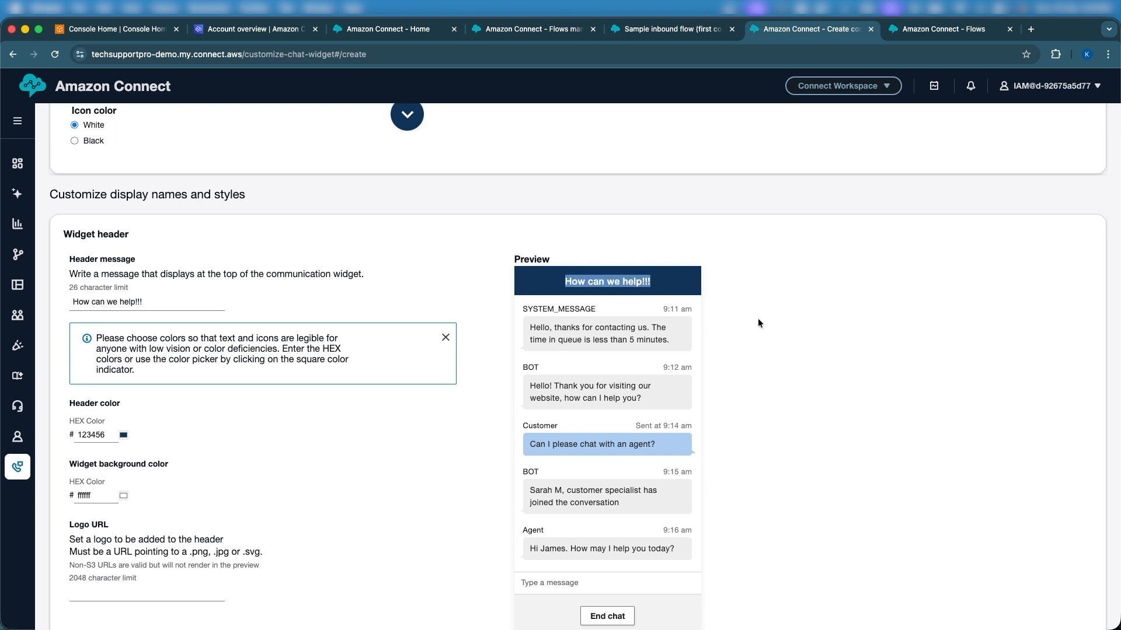
- Change the widget's header color to the lighter blue 3d75ae
scroll(758, 324, "down", 1)
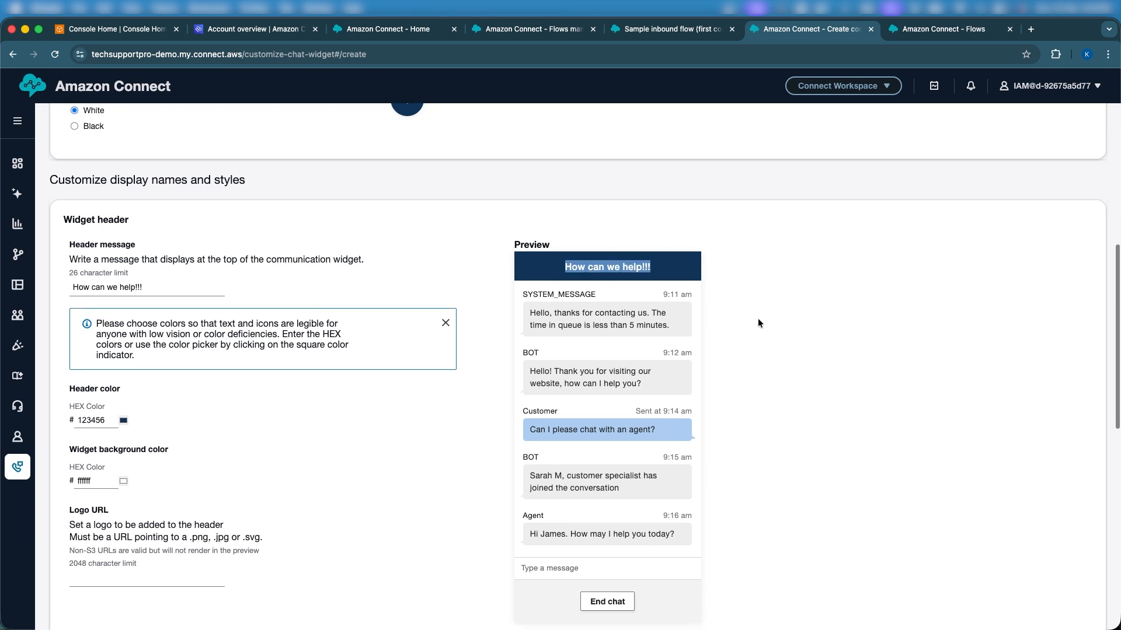
left_click(124, 422)
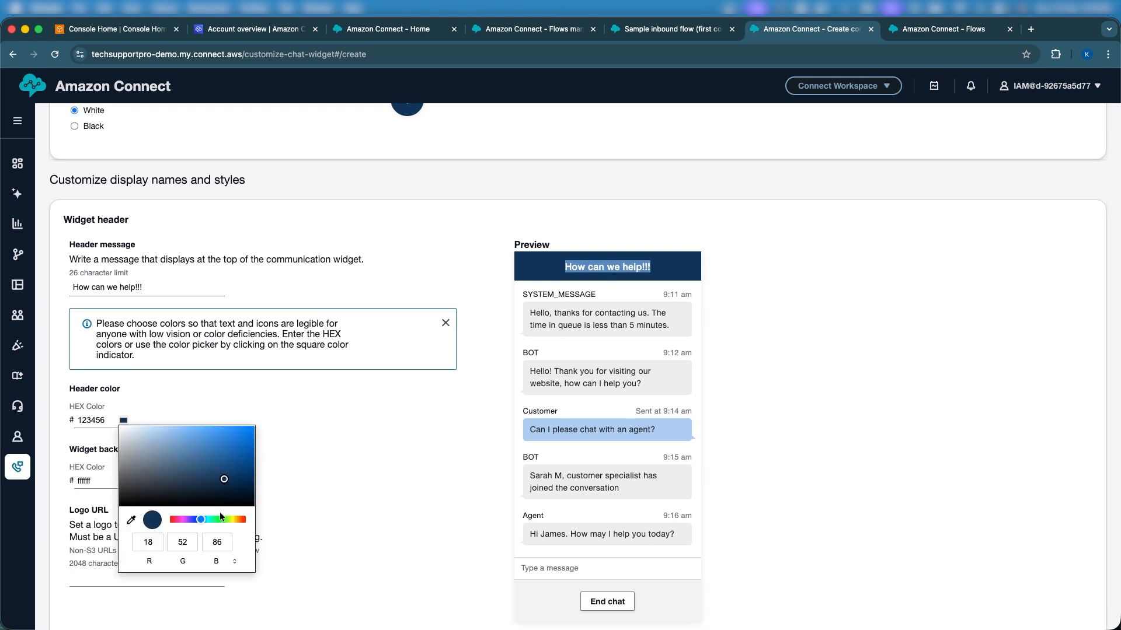
left_click_drag(225, 479, 204, 455)
left_click(347, 438)
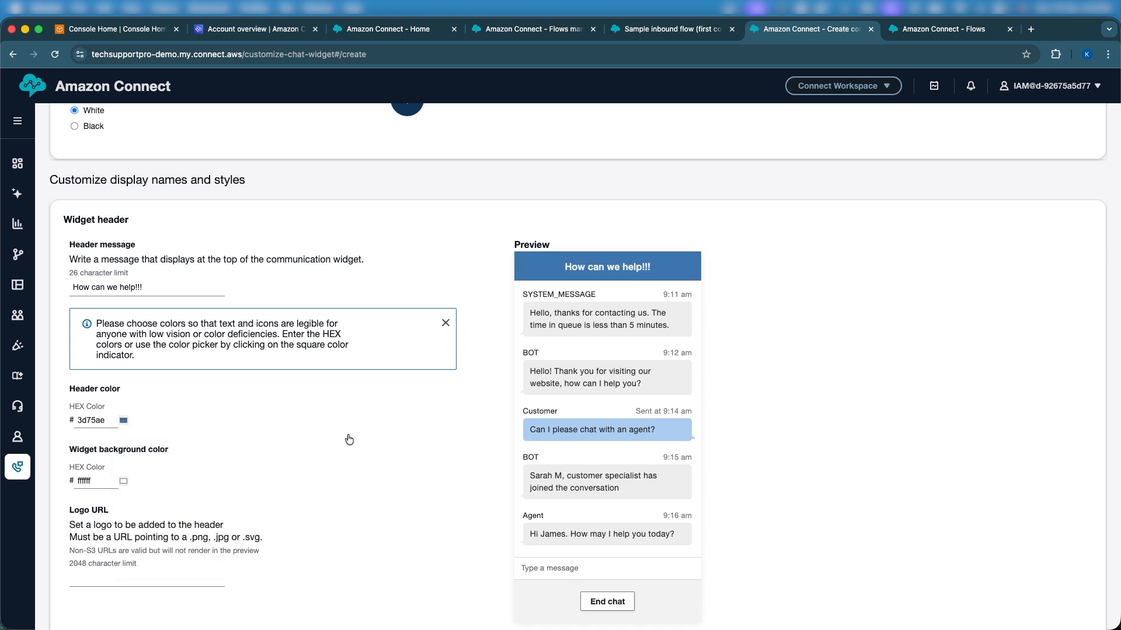
- Set the chat view typeface to Times, leaving the logo URL blank
scroll(347, 435, "down", 3)
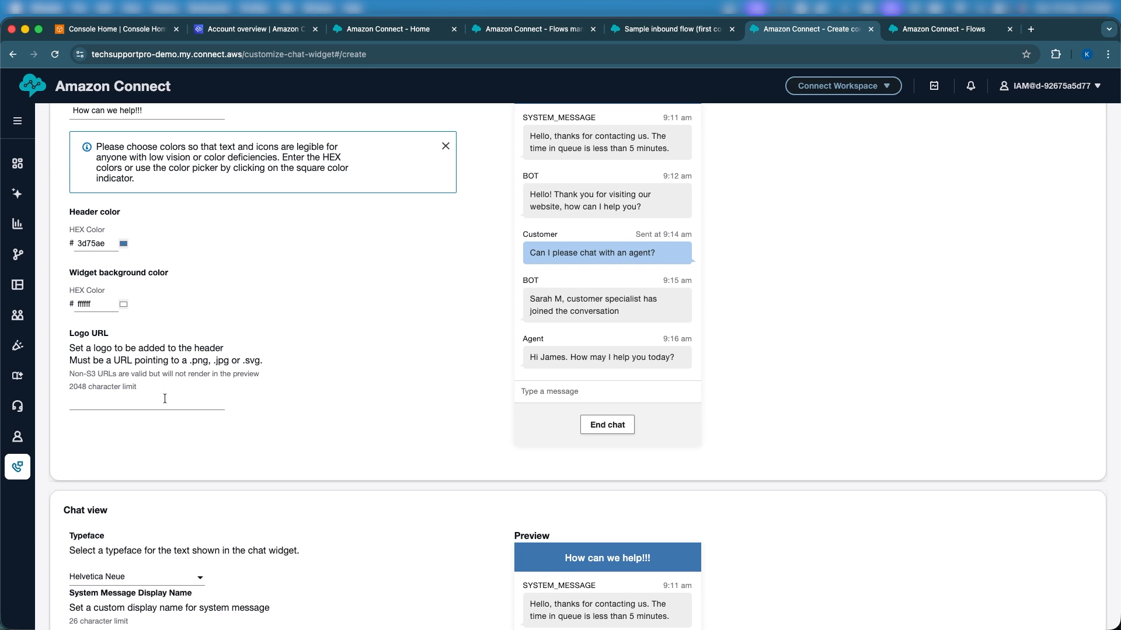
scroll(271, 419, "down", 1)
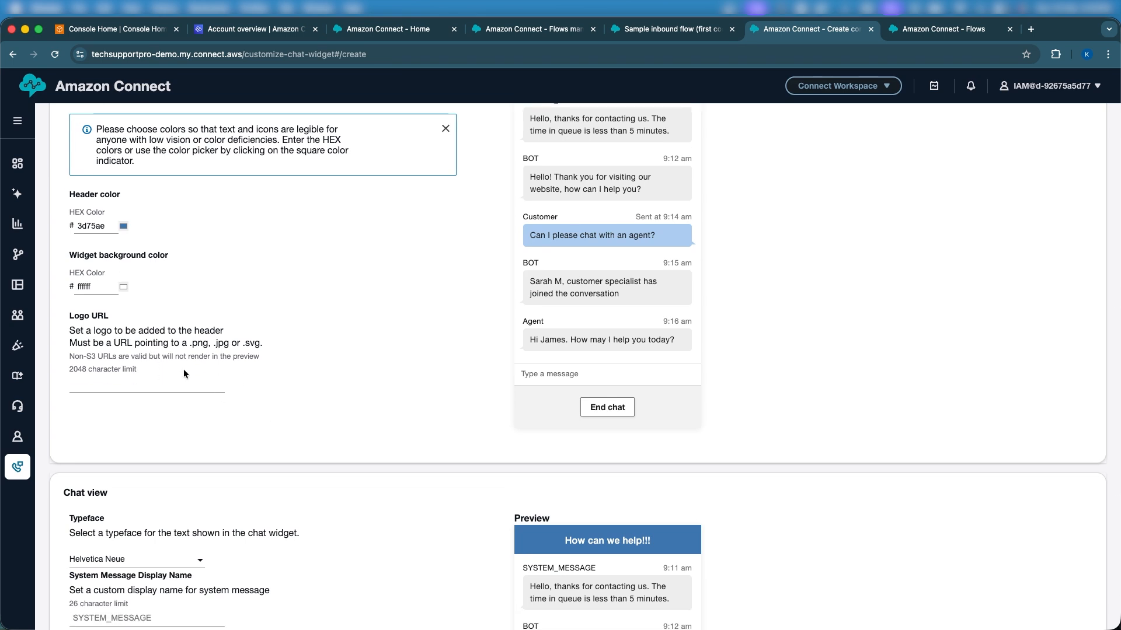
left_click(145, 380)
scroll(283, 395, "down", 2)
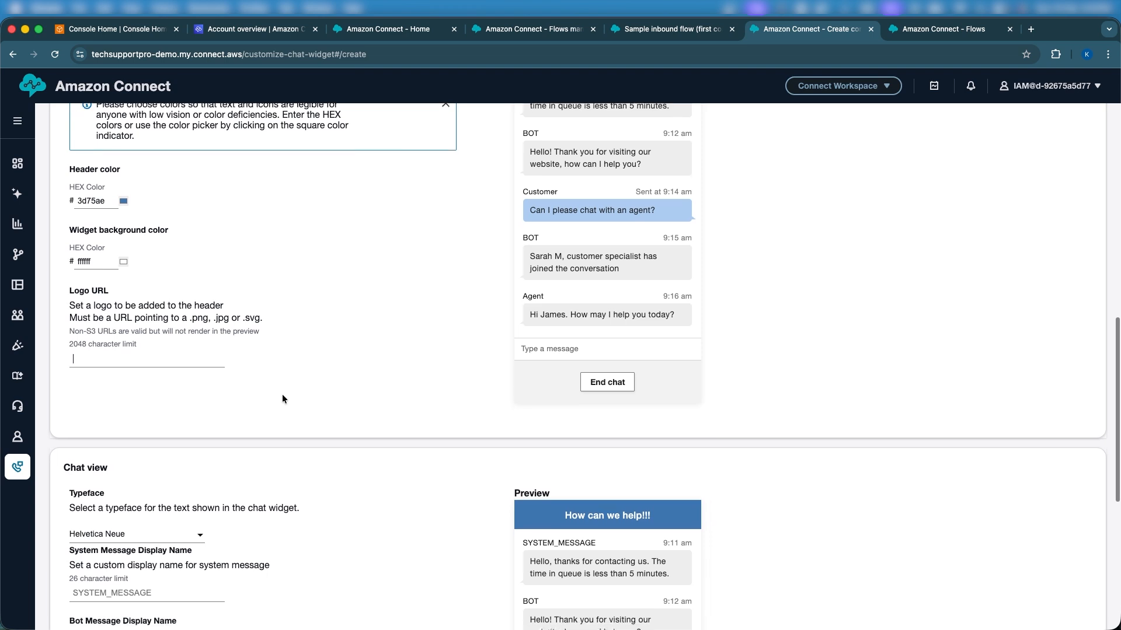
scroll(282, 397, "down", 5)
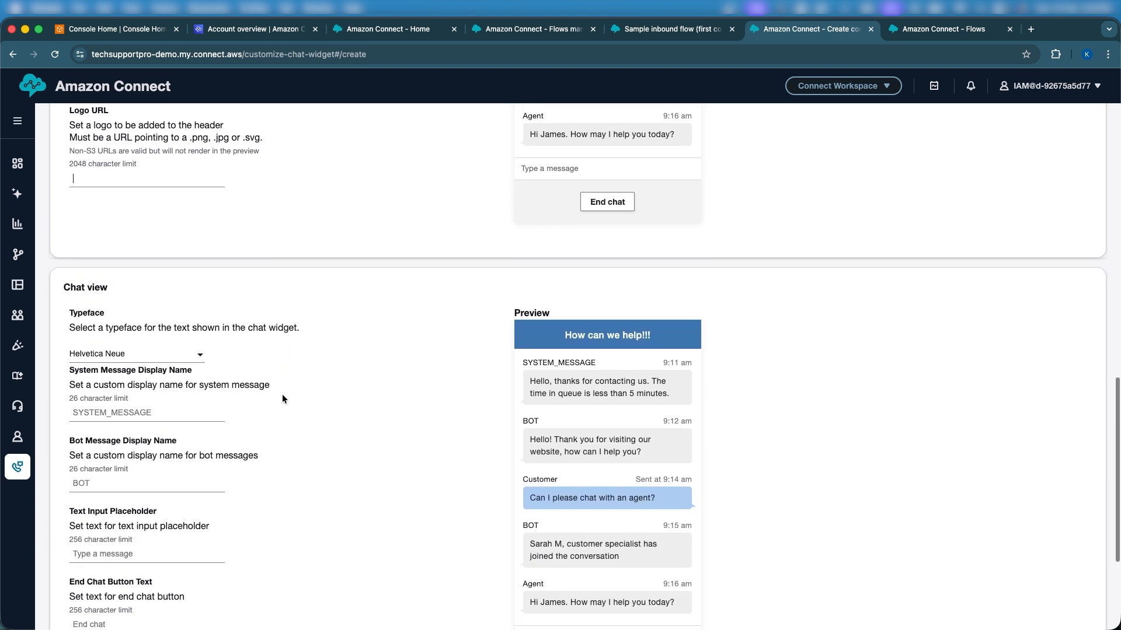
scroll(223, 394, "down", 4)
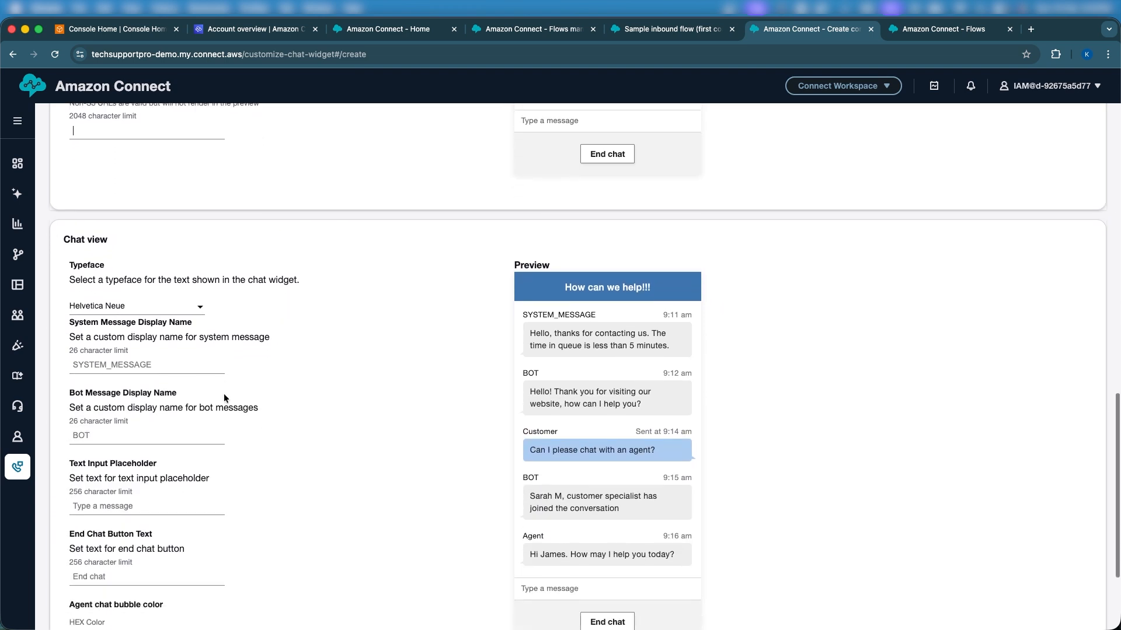
scroll(223, 394, "down", 1)
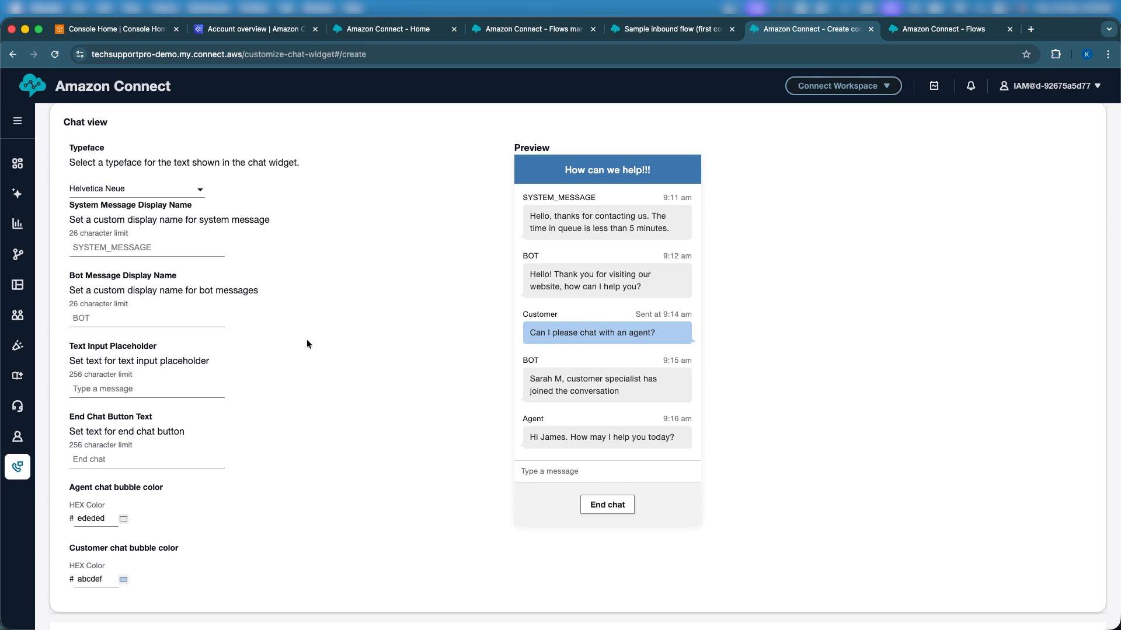
left_click(194, 189)
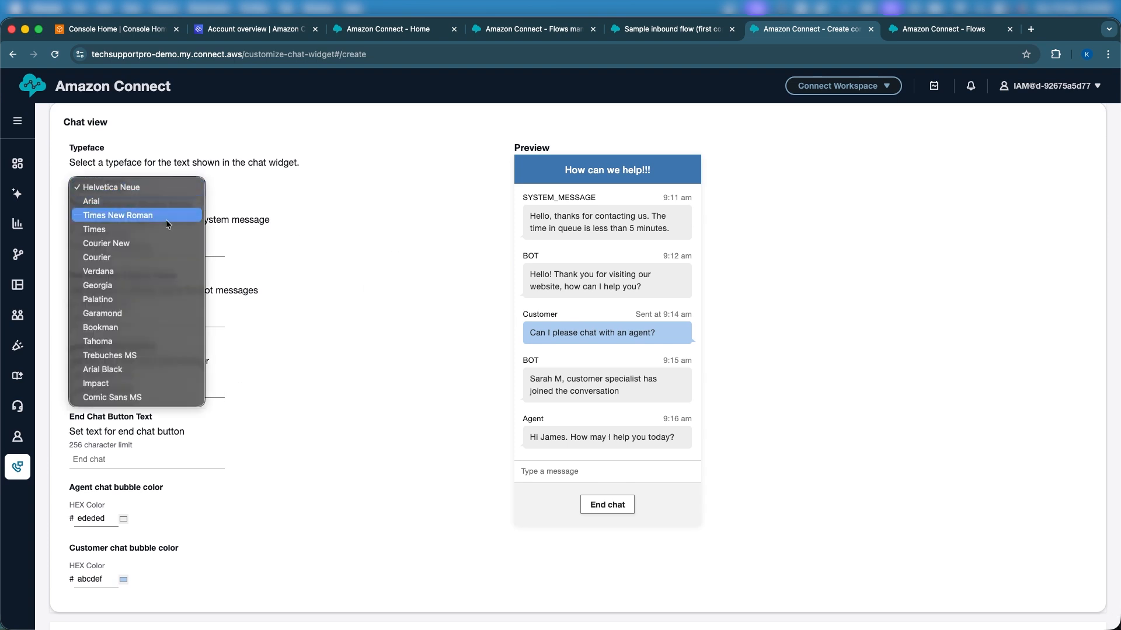
left_click(147, 233)
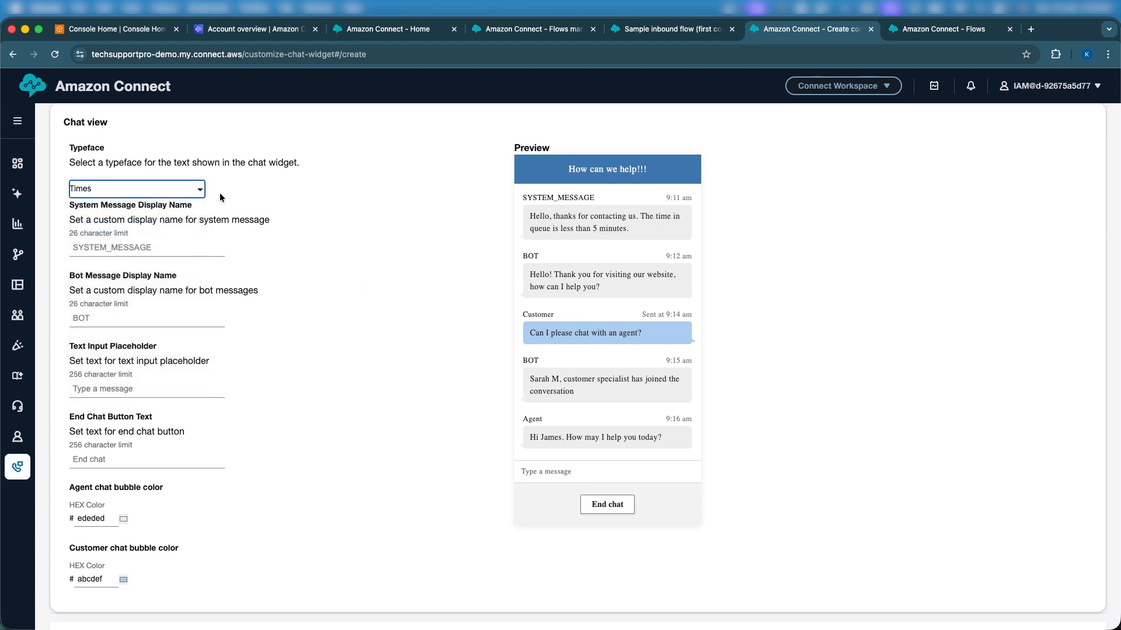
- Examine the chat view text settings and the system message, bot and customer display names in the preview
scroll(355, 314, "down", 1)
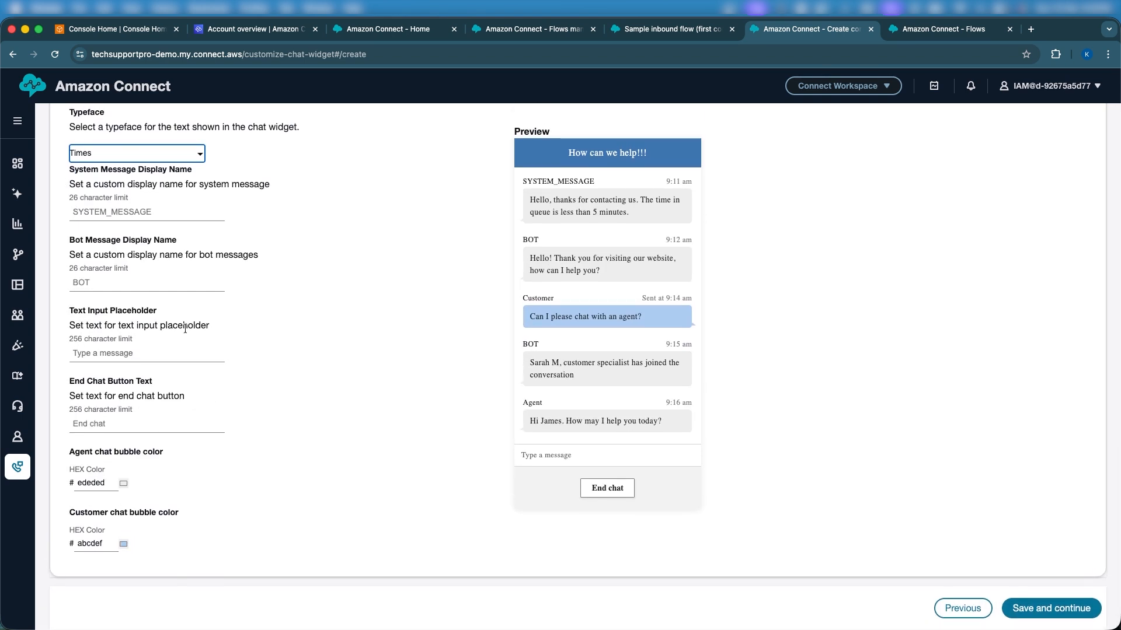
left_click(157, 344)
double_click(560, 182)
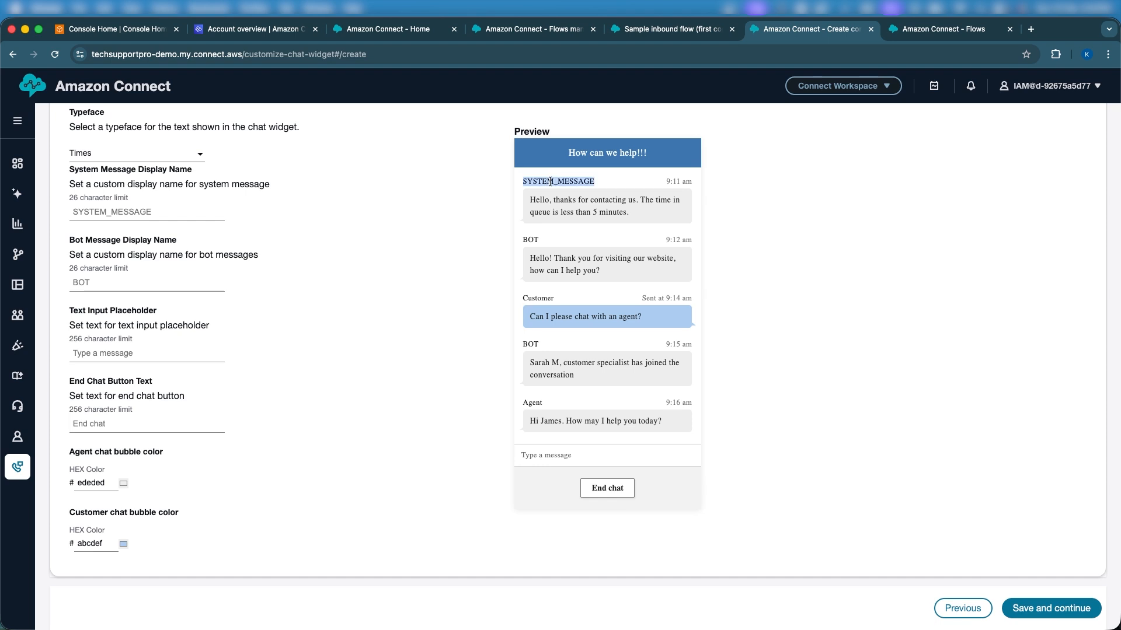
double_click(528, 240)
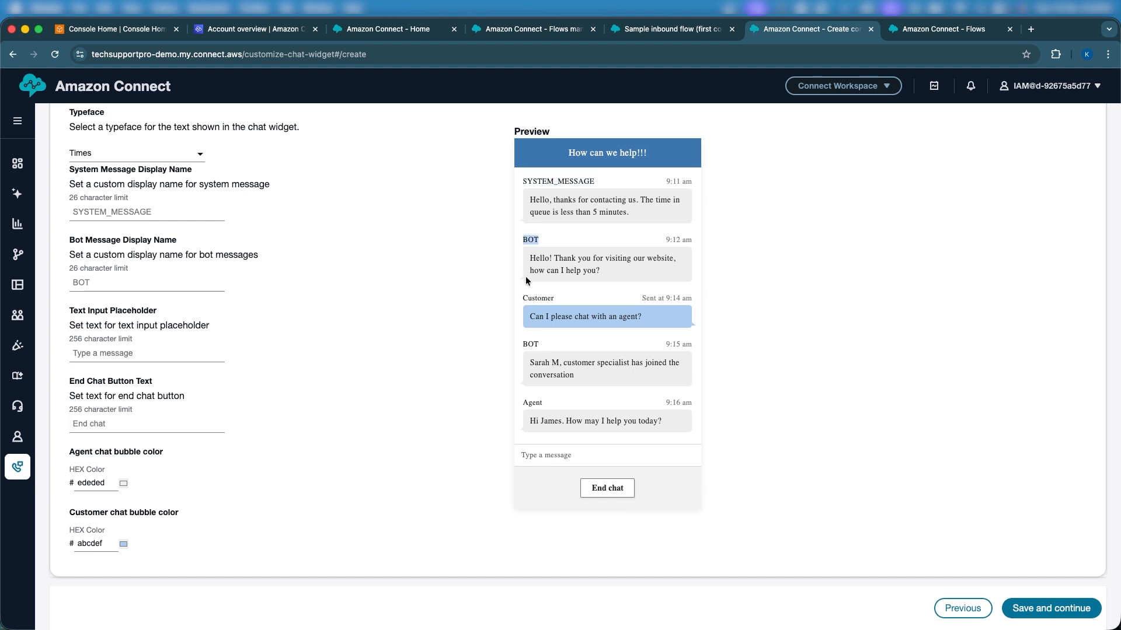
double_click(529, 240)
double_click(534, 298)
scroll(458, 502, "up", 10)
scroll(458, 502, "down", 6)
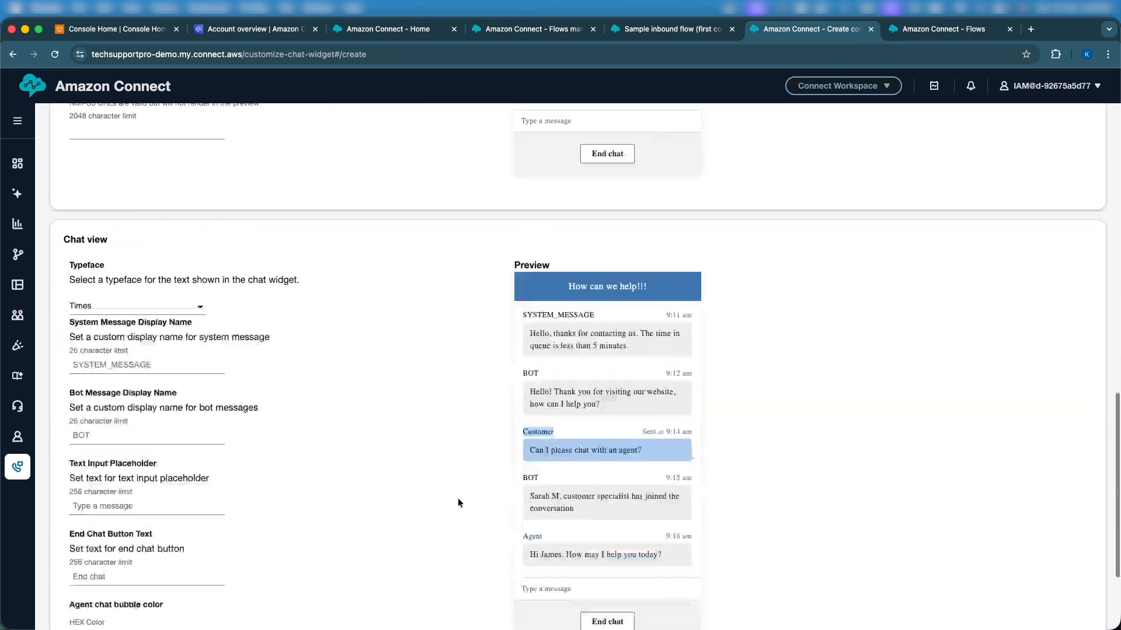
scroll(459, 502, "down", 5)
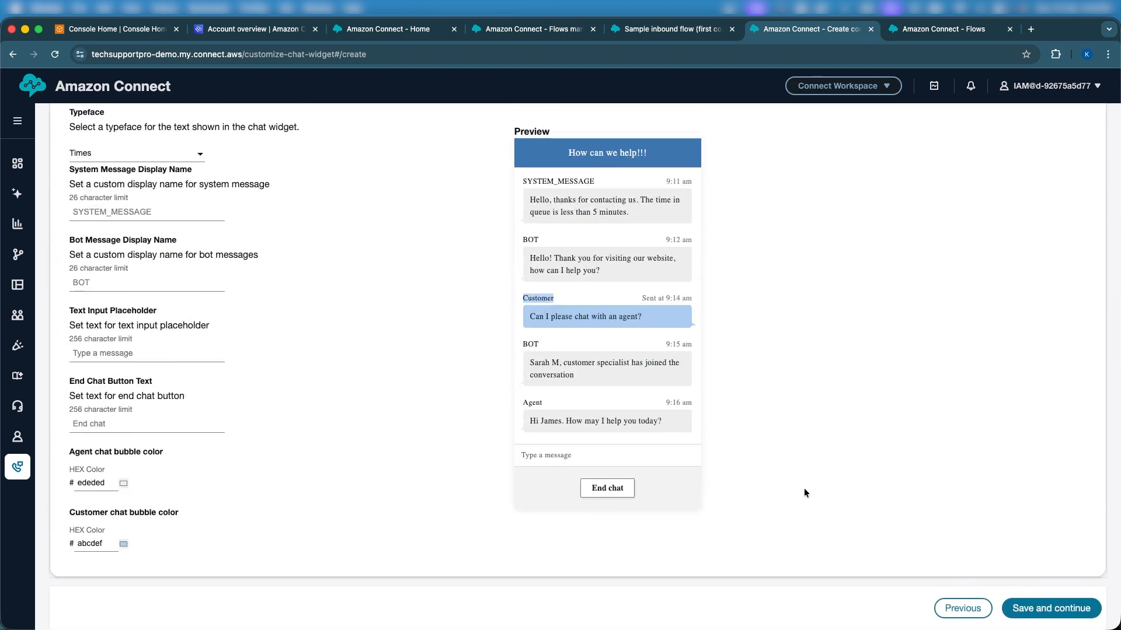
left_click(1032, 607)
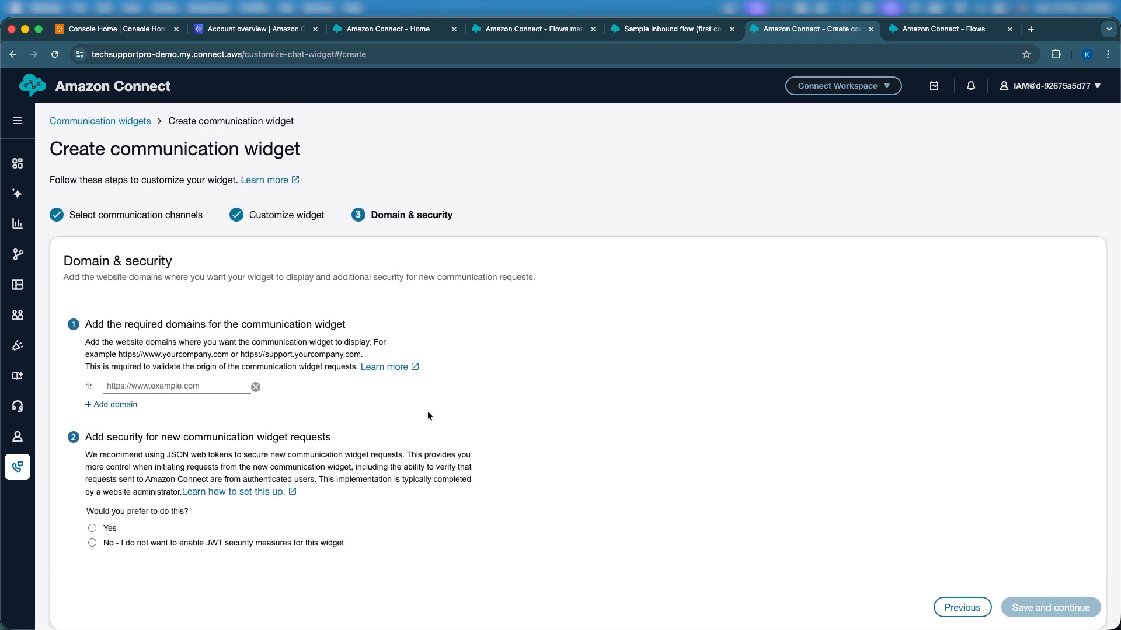
left_click(176, 385)
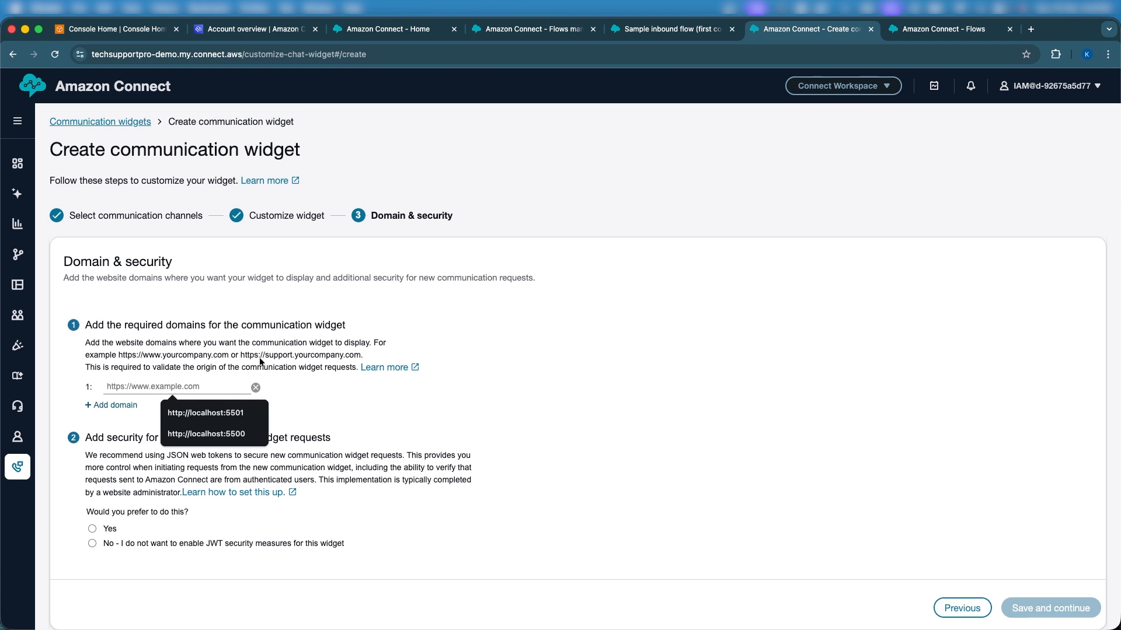
left_click(435, 322)
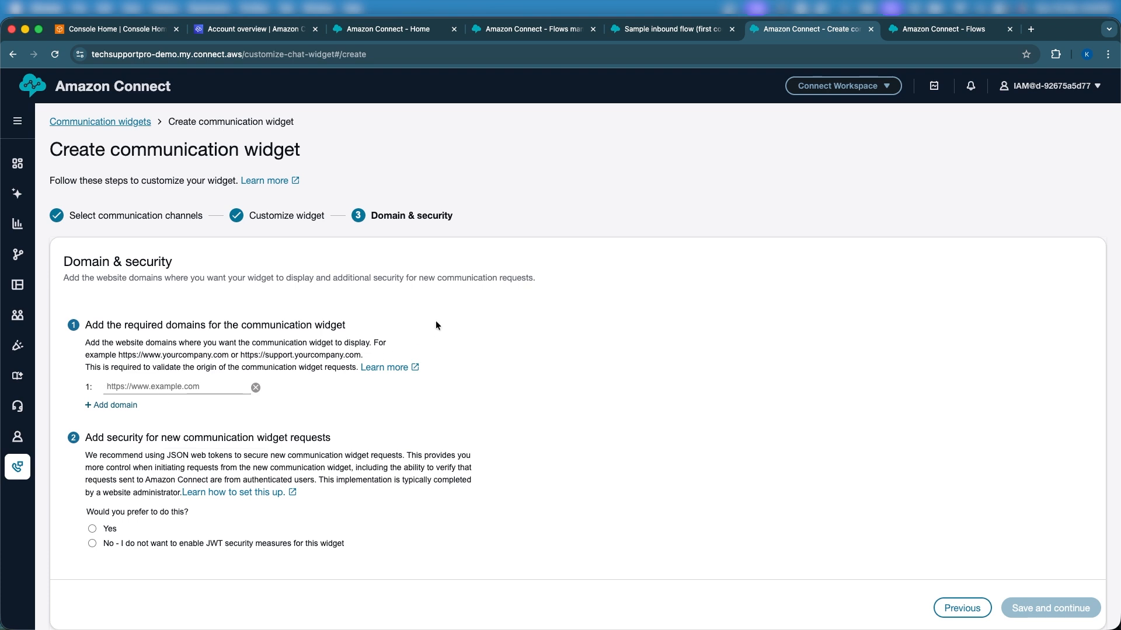
left_click(139, 385)
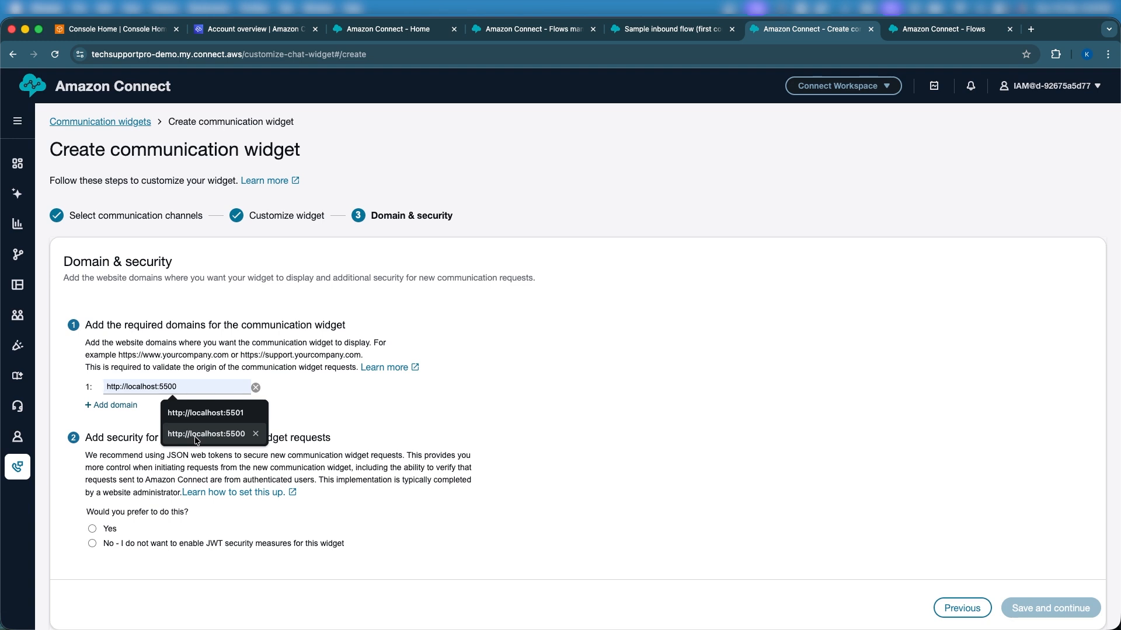
left_click(196, 434)
triple_click(148, 384)
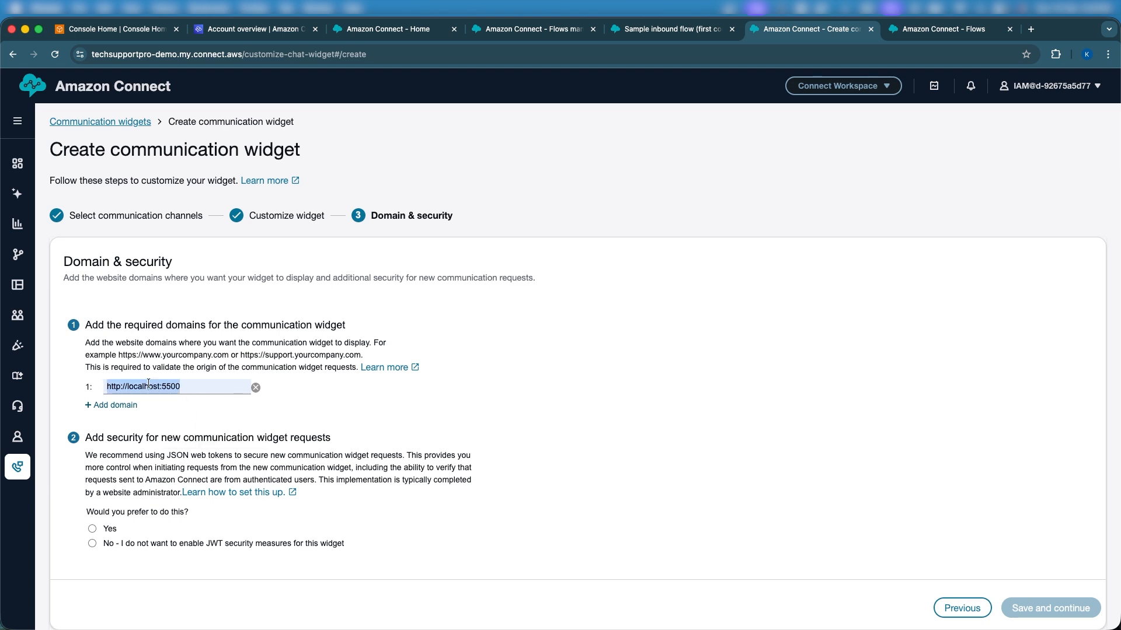
triple_click(162, 386)
left_click(193, 389)
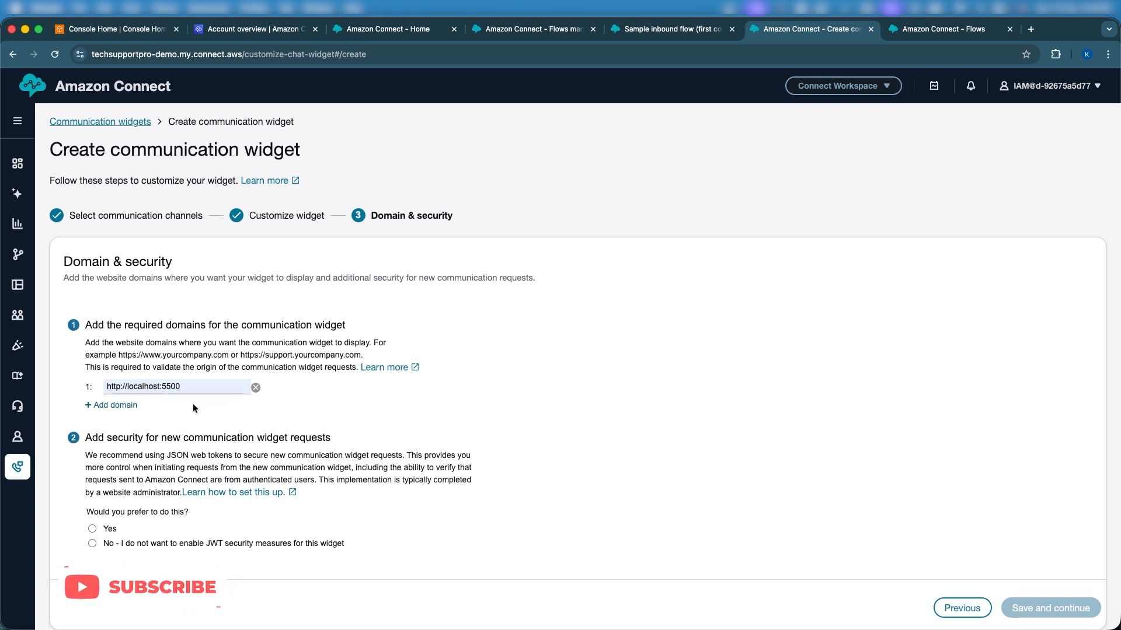
triple_click(187, 388)
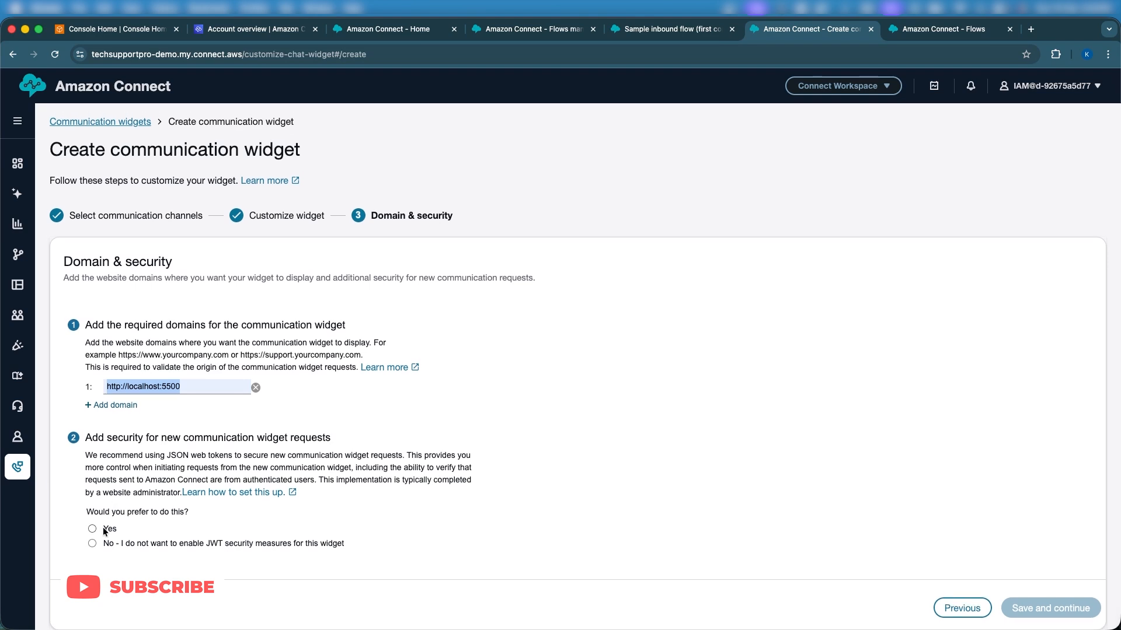
- Opt out of JWT security measures for the widget and save it to complete its creation
left_click(92, 544)
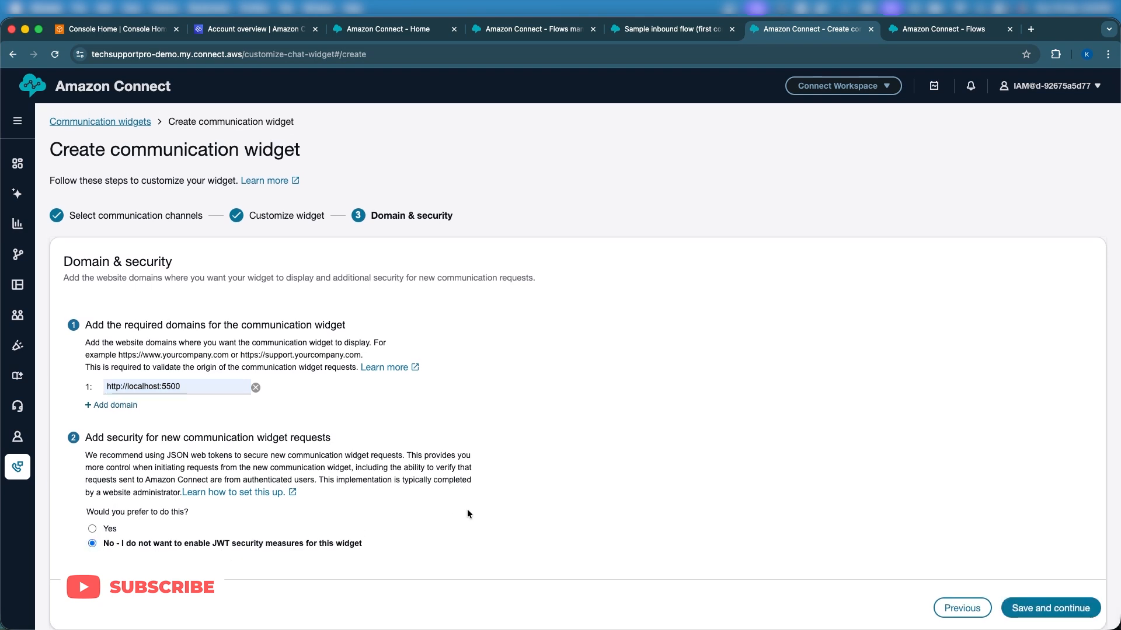
left_click(1038, 606)
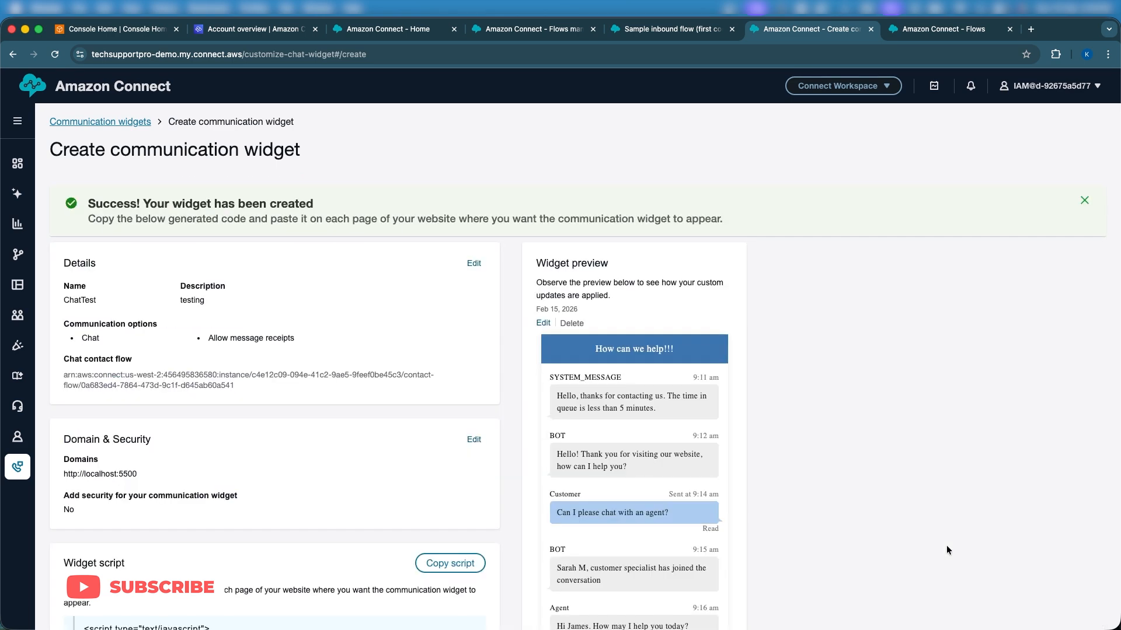
scroll(512, 450, "down", 4)
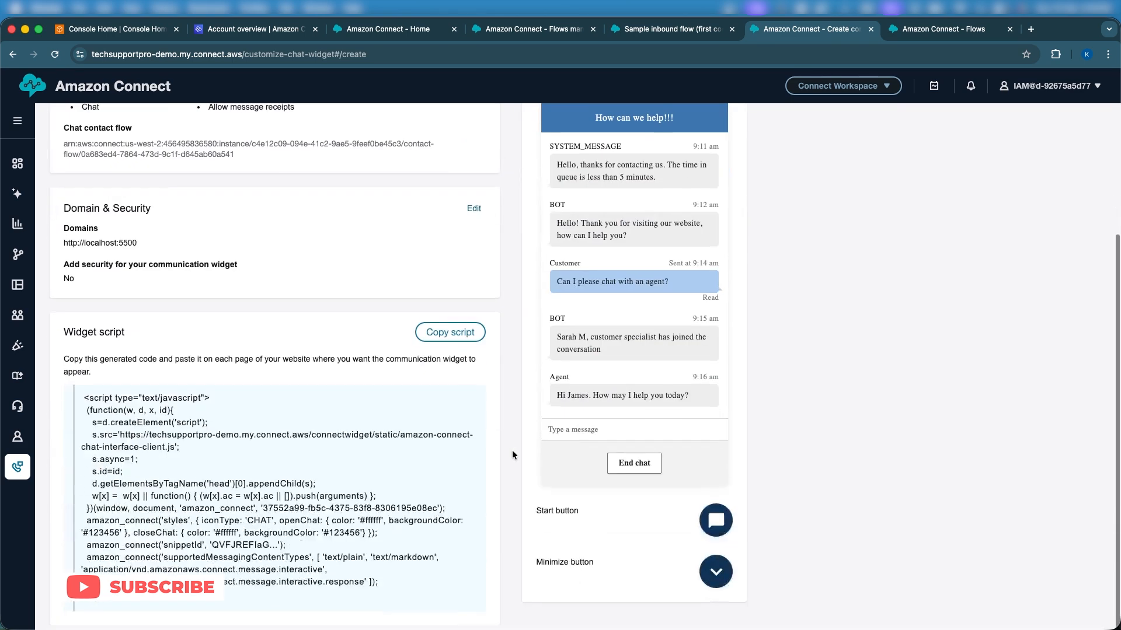
scroll(513, 450, "up", 4)
- Copy the generated ChatTest widget script and review the widget summary
scroll(512, 455, "down", 3)
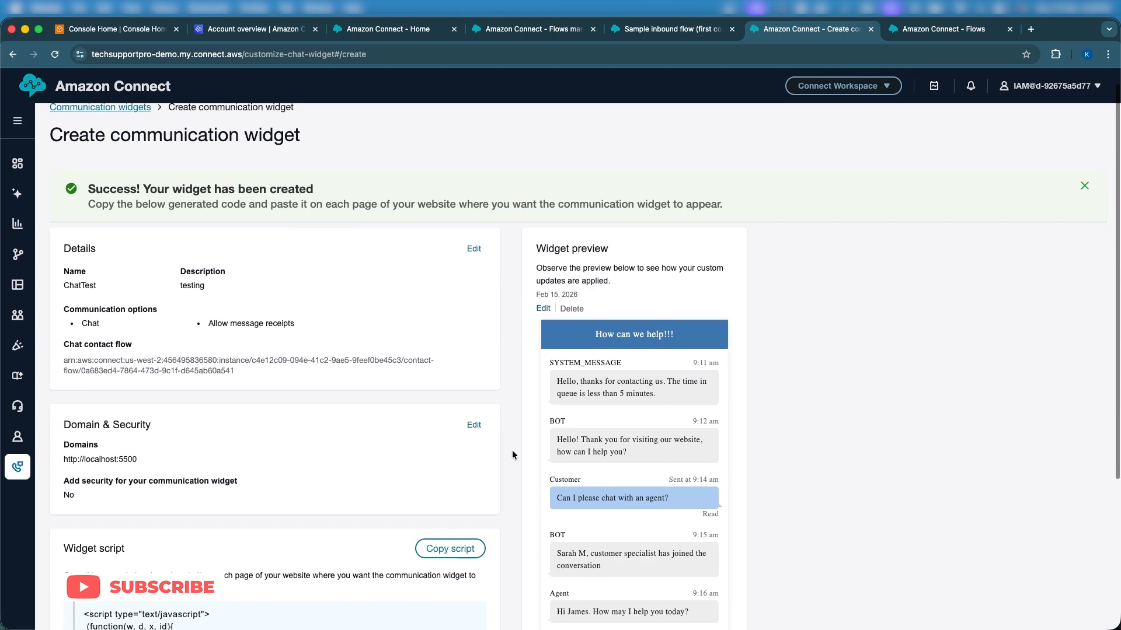
scroll(512, 454, "down", 3)
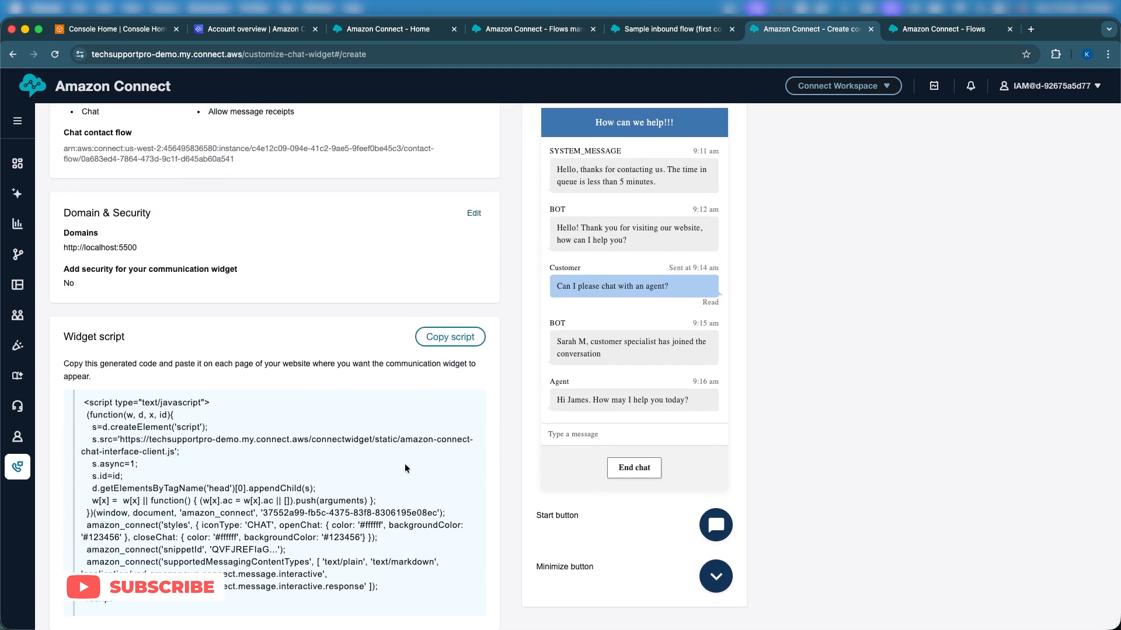
left_click(433, 344)
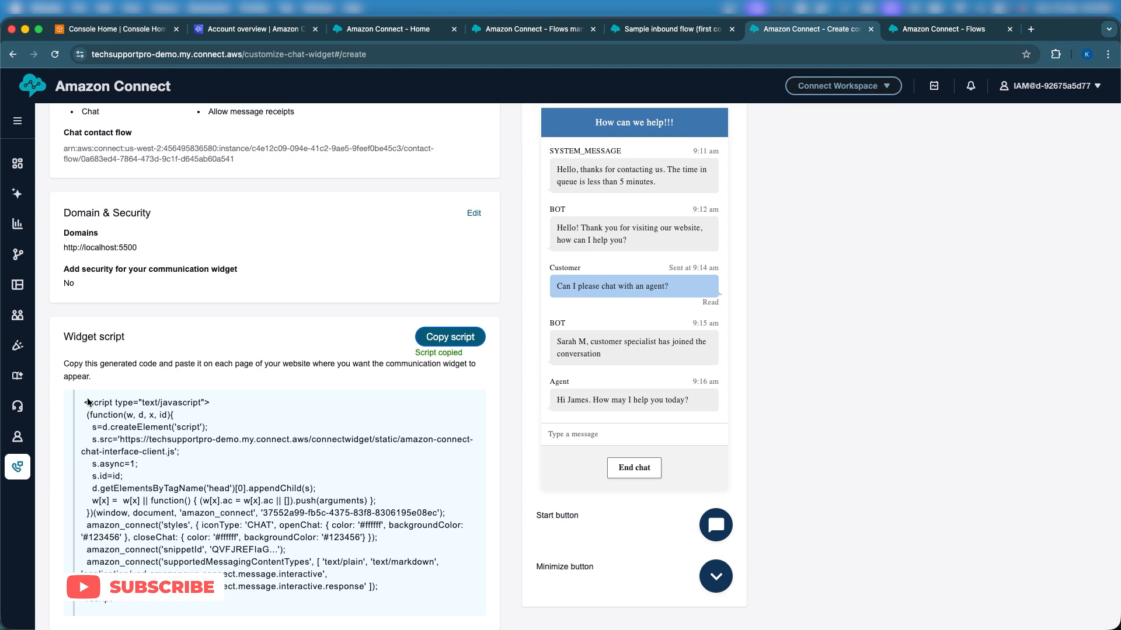
scroll(86, 399, "up", 5)
scroll(175, 373, "down", 5)
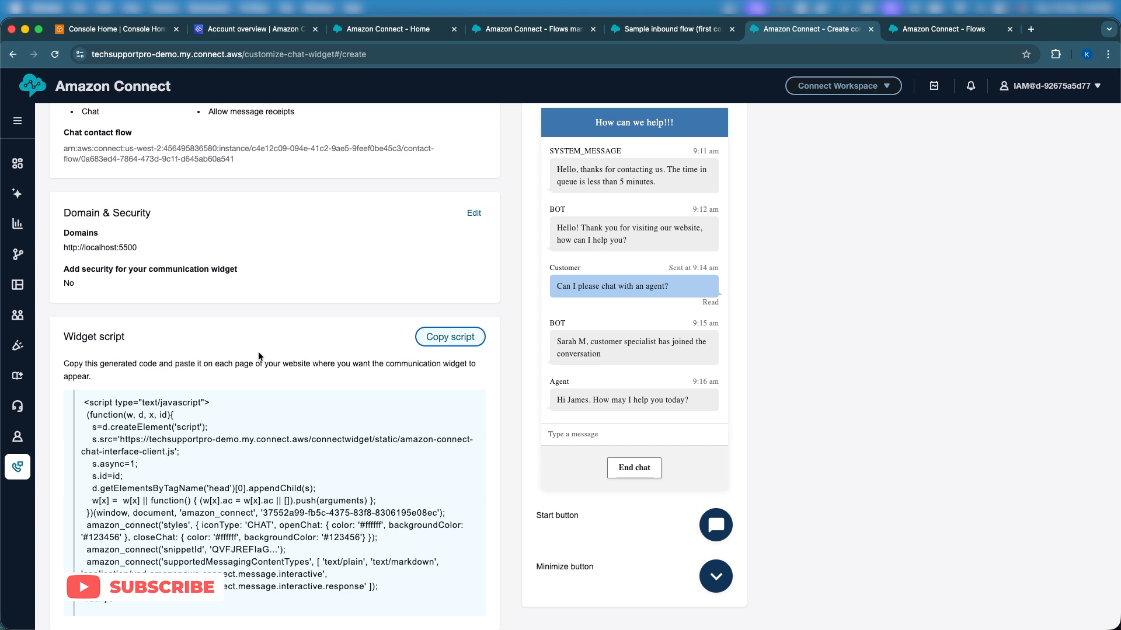
scroll(258, 352, "up", 5)
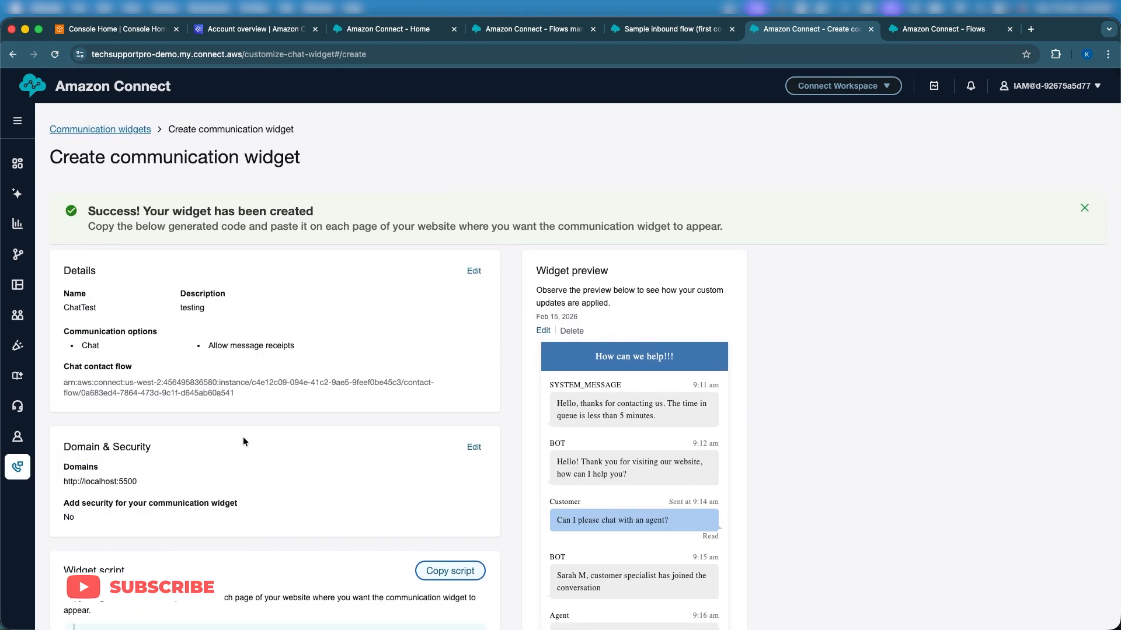
scroll(242, 436, "down", 5)
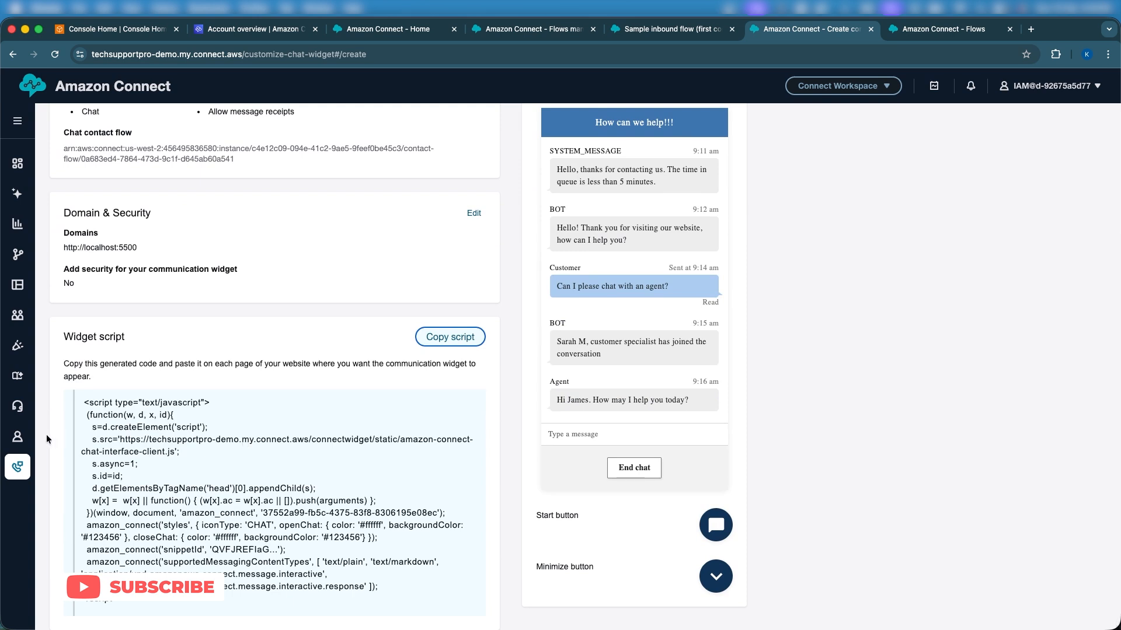
- Open the Test chat page in a separate browser tab
mouse_move(20, 467)
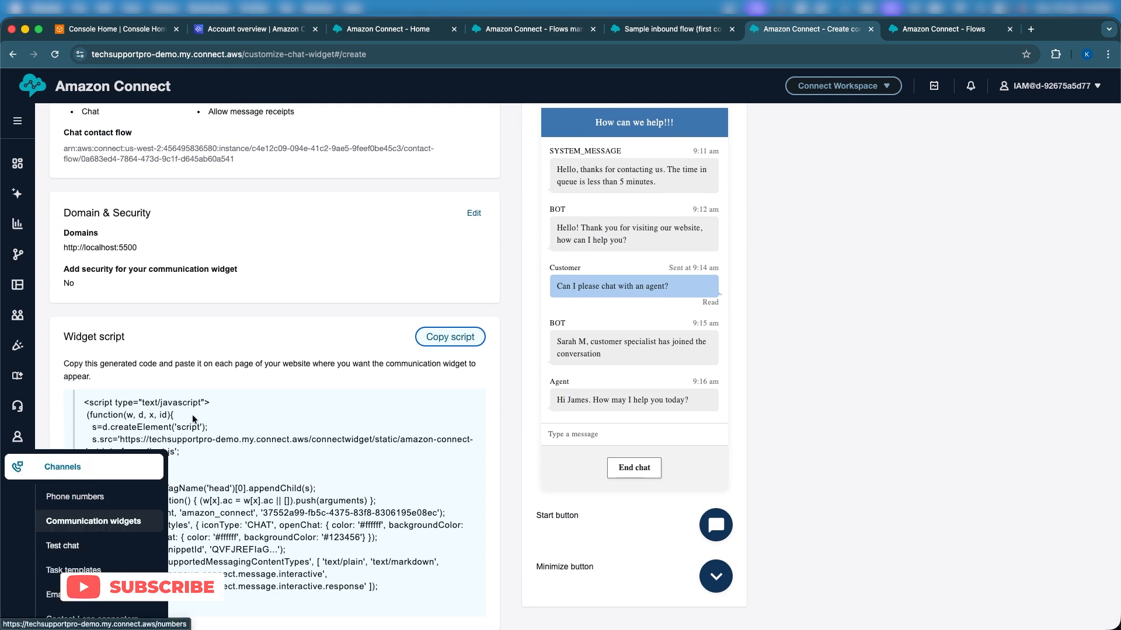
right_click(76, 543)
left_click(117, 483)
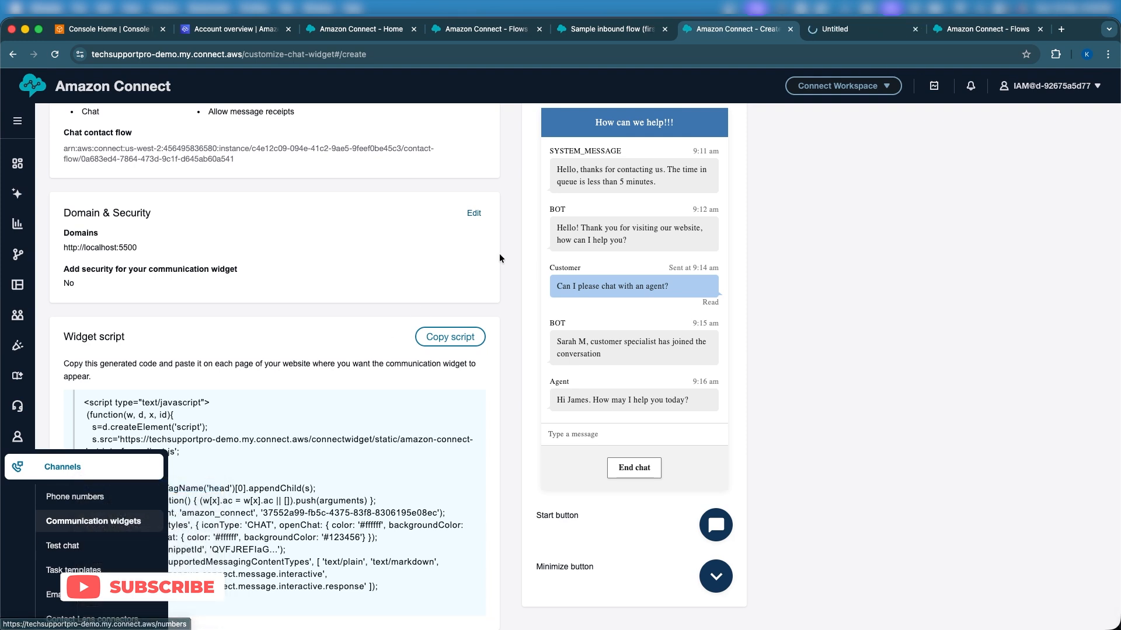
left_click(873, 29)
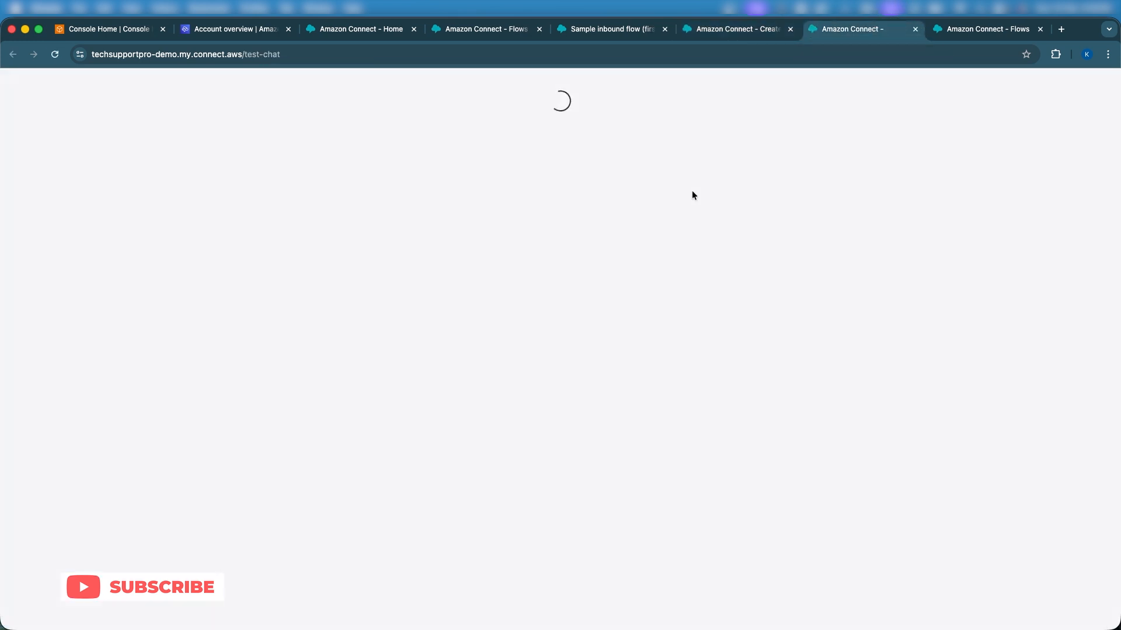
scroll(521, 291, "down", 1)
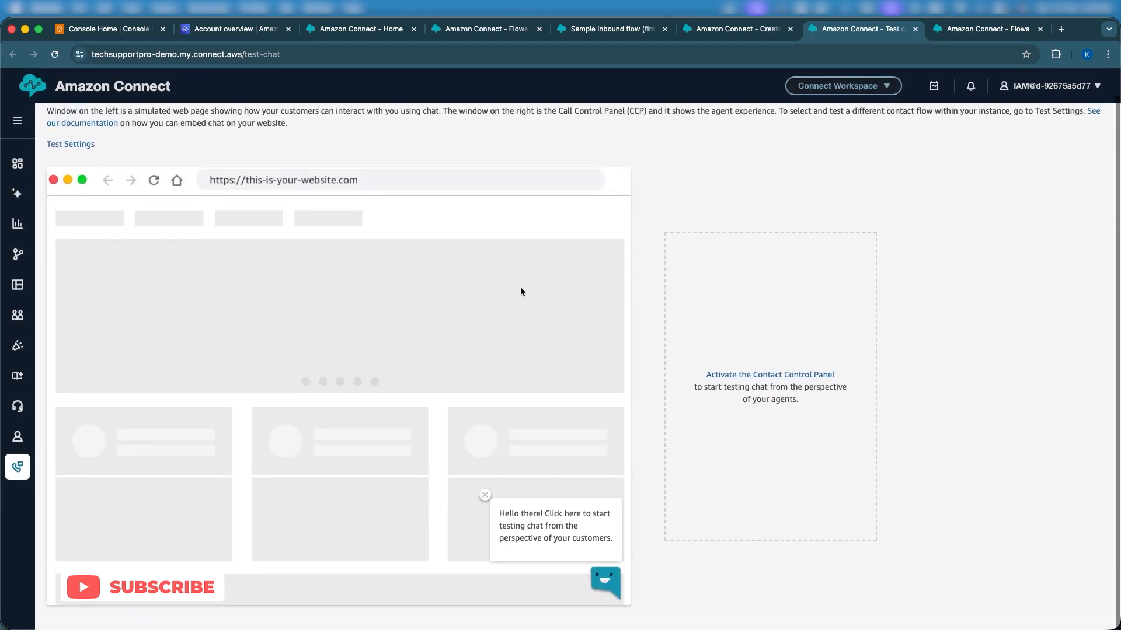
scroll(324, 264, "up", 1)
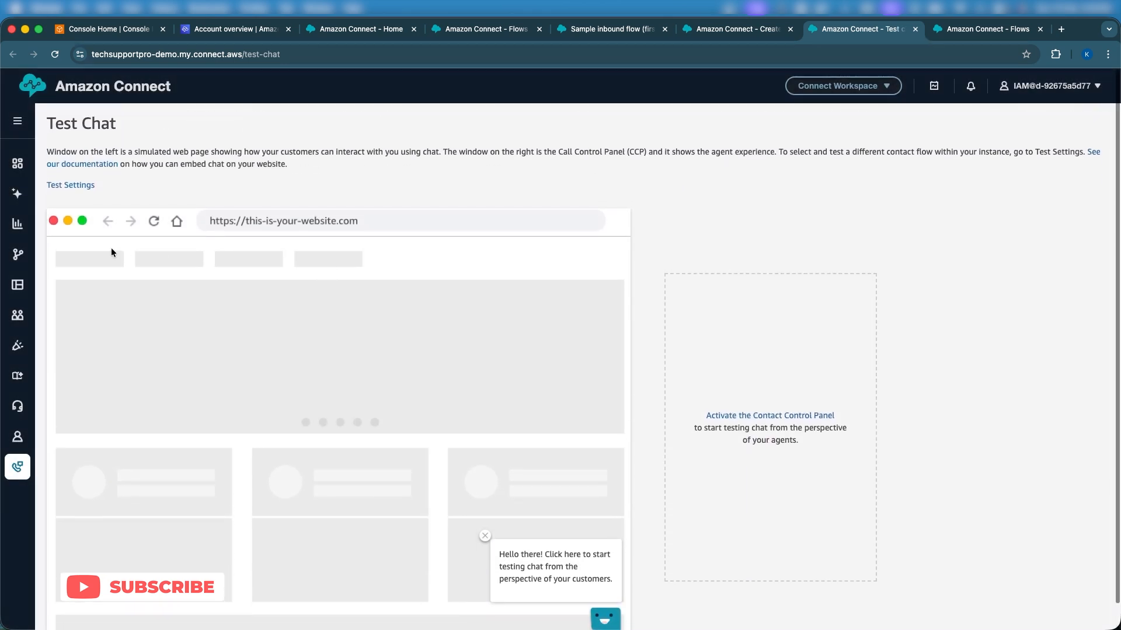
- Apply the test settings with the sample inbound flow as contact flow and start the simulated customer chat
left_click(87, 186)
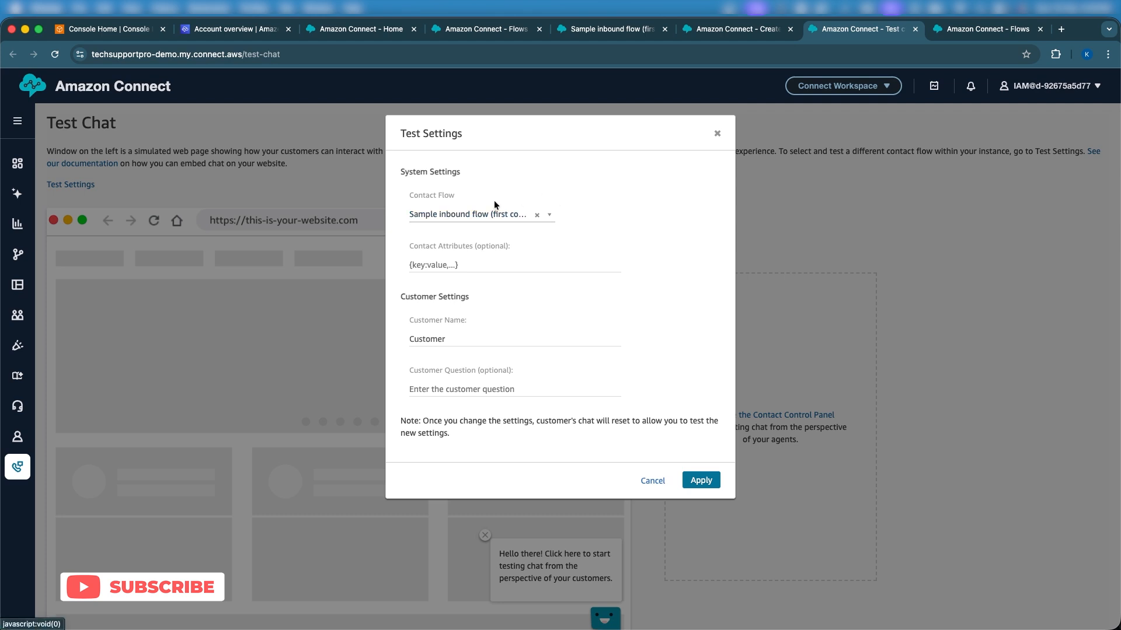
left_click(696, 479)
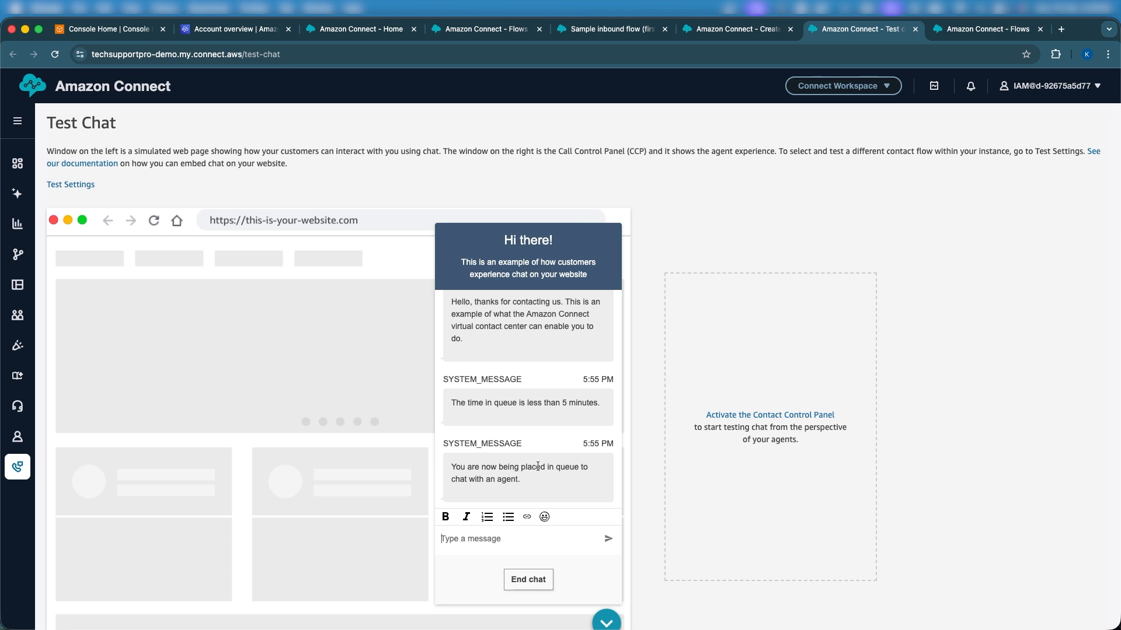
scroll(538, 466, "down", 1)
scroll(485, 431, "up", 3)
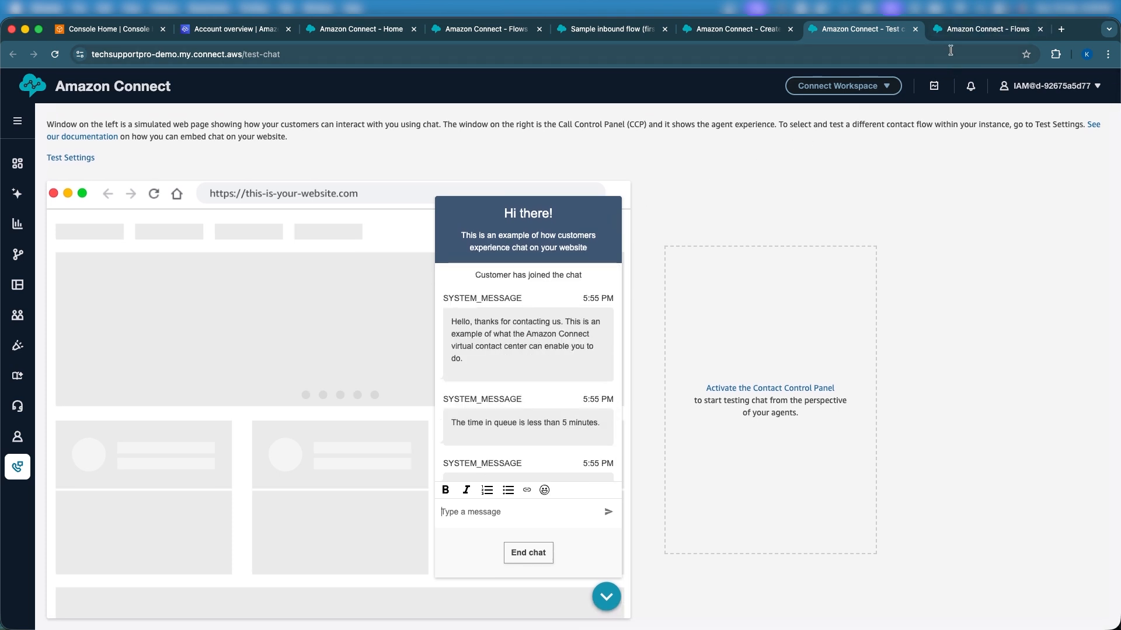
- Inspect the Play prompt and Transfer to flow blocks on the sample inbound flow's chat branch
left_click(941, 27)
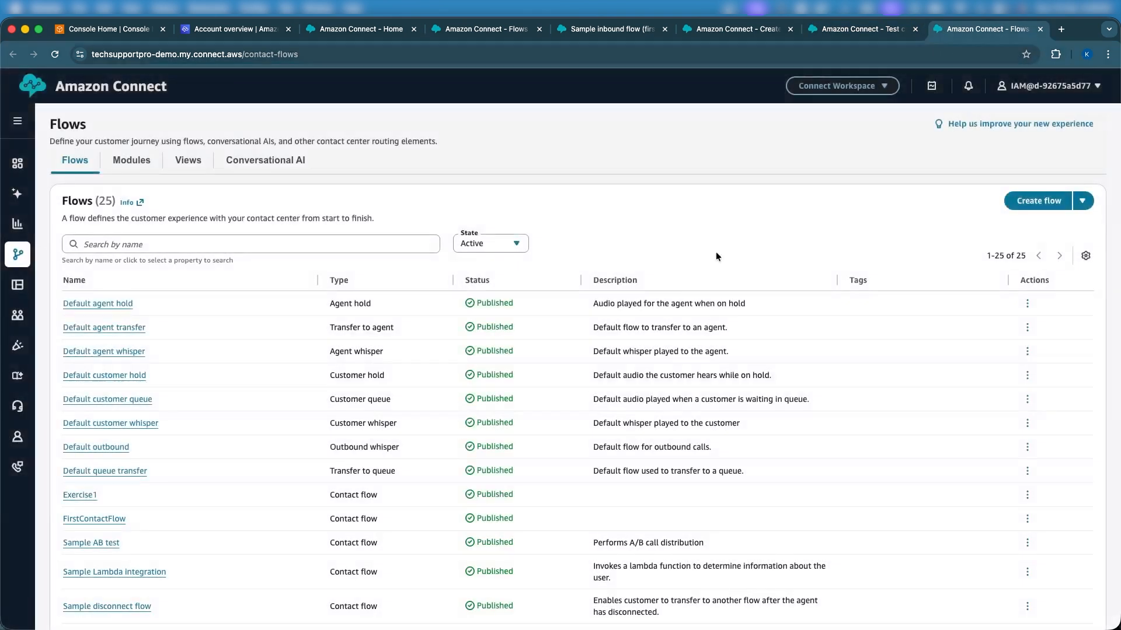
left_click(630, 29)
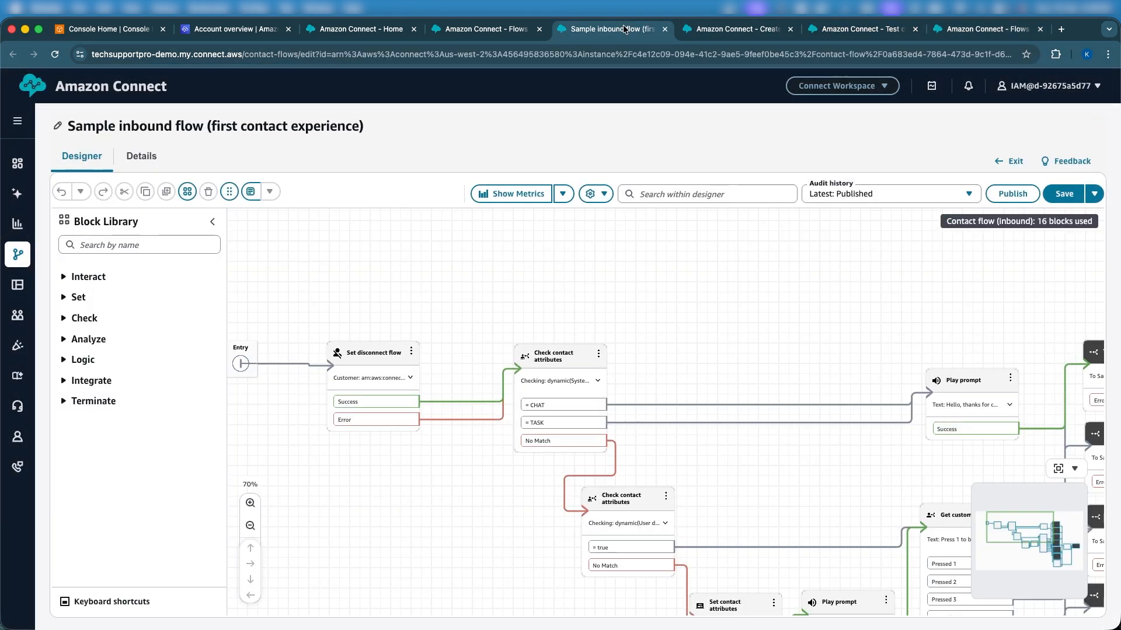
scroll(676, 349, "right", 3)
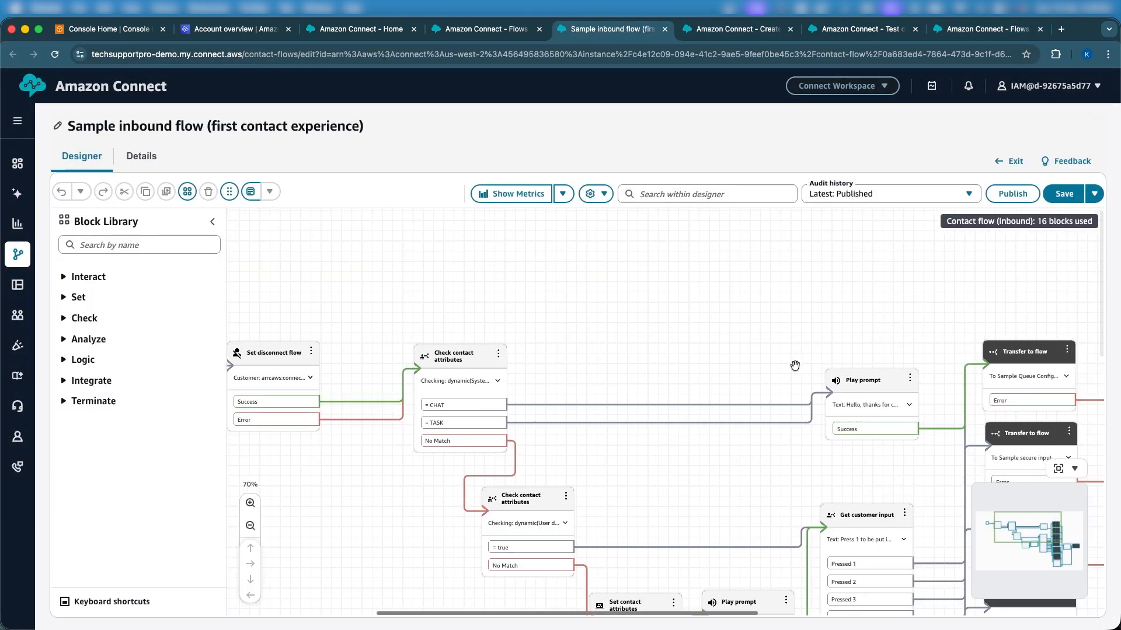
left_click(861, 387)
double_click(861, 387)
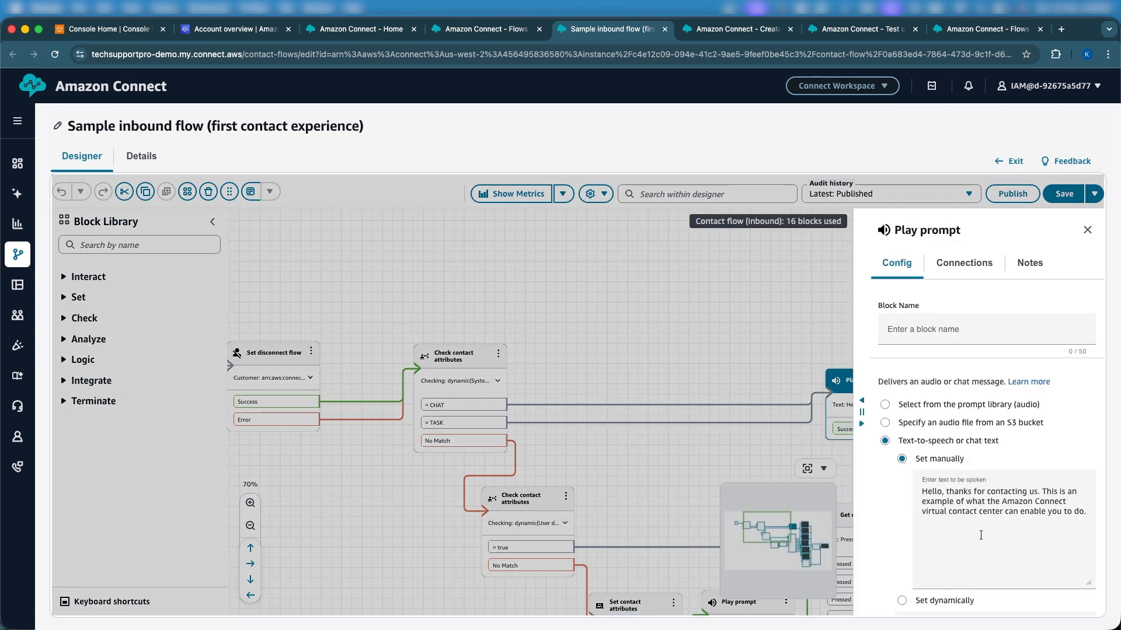
scroll(989, 472, "down", 3)
left_click(1016, 595)
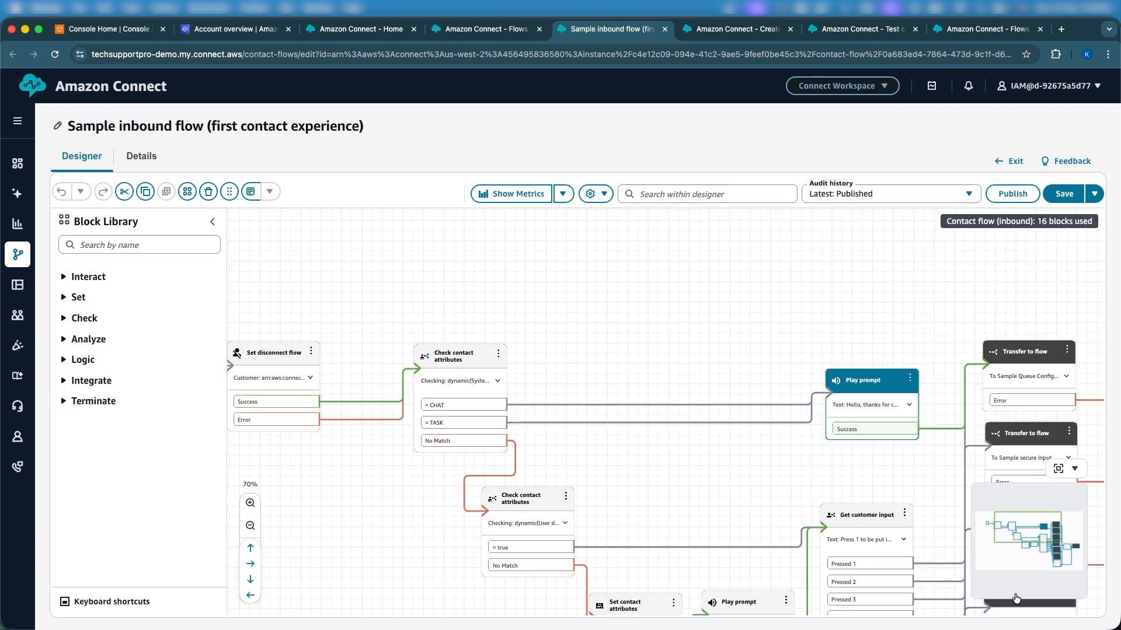
double_click(1005, 355)
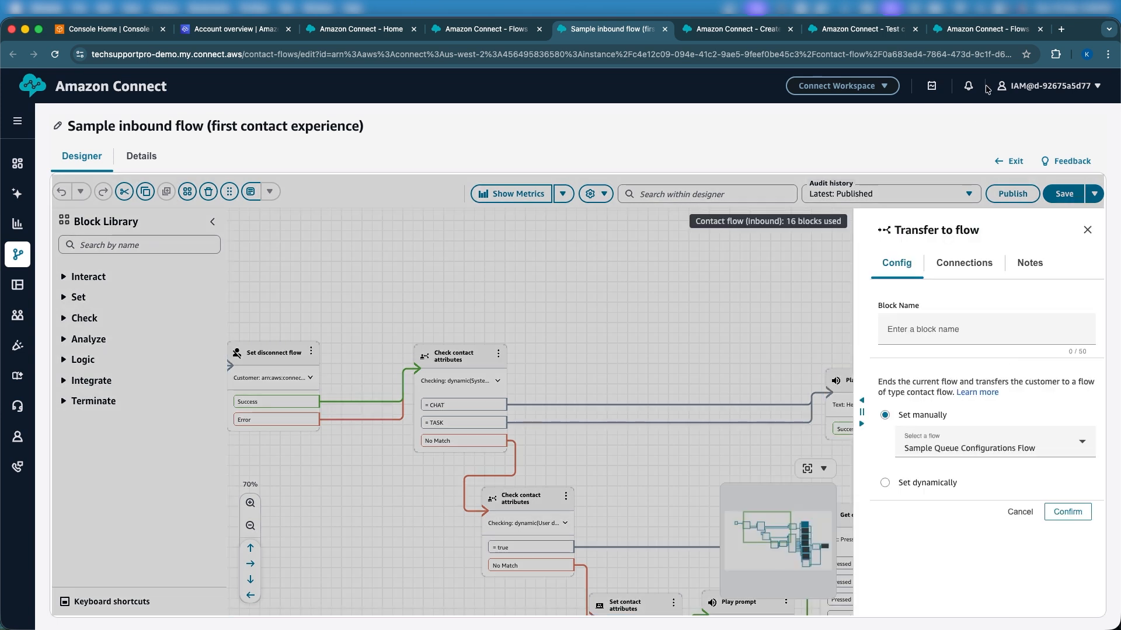
left_click(980, 32)
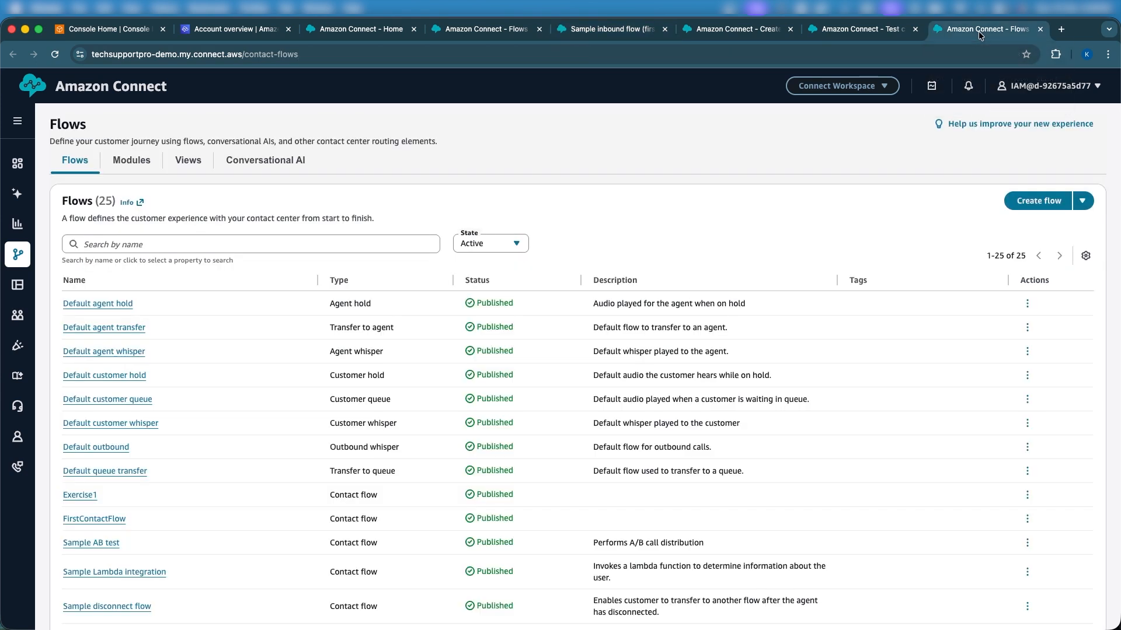
- Return to the test chat and send the message "Alright" as the customer
left_click(893, 29)
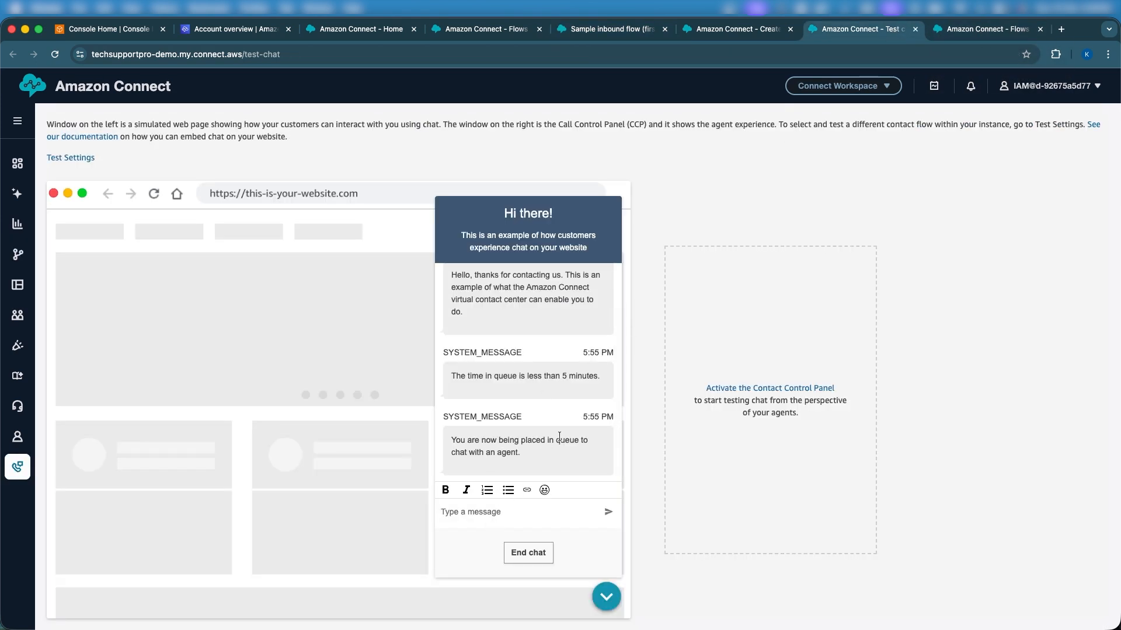
left_click(468, 510)
type("Alright")
key("Return")
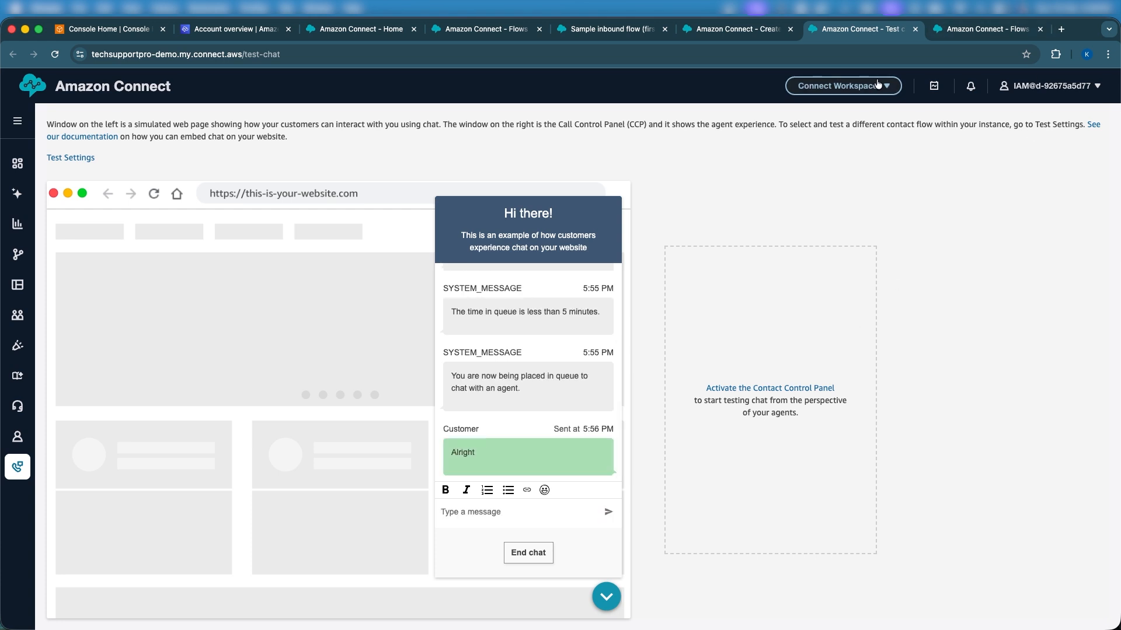
- Activate the Contact Control Panel for the agent, allowing microphone use this time and dismissing the notification request
left_click(778, 389)
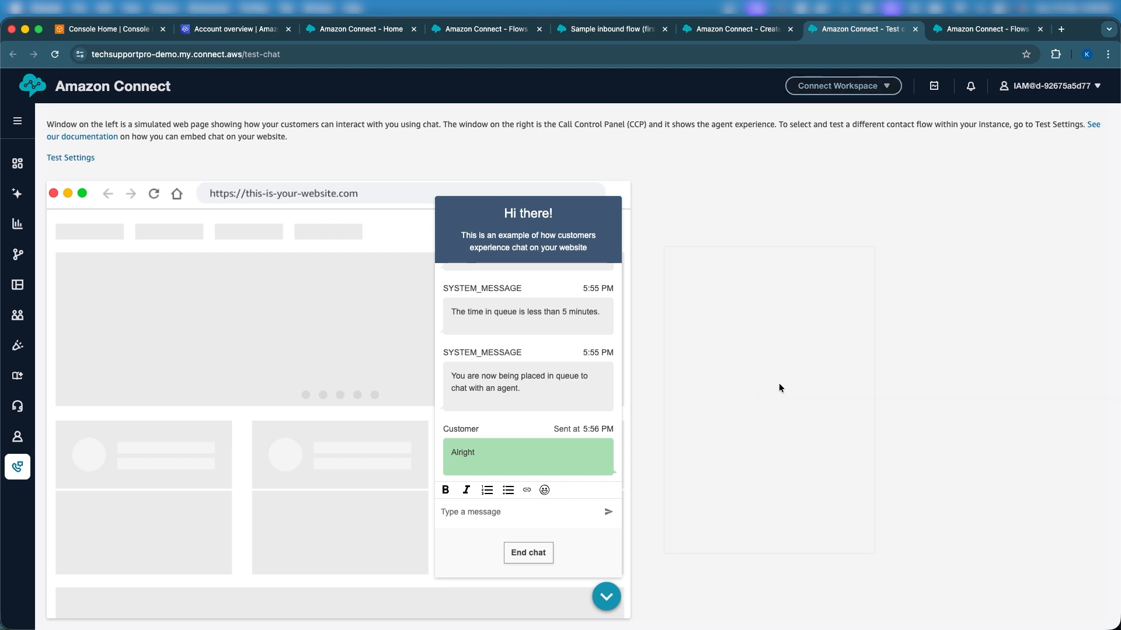
left_click(875, 88)
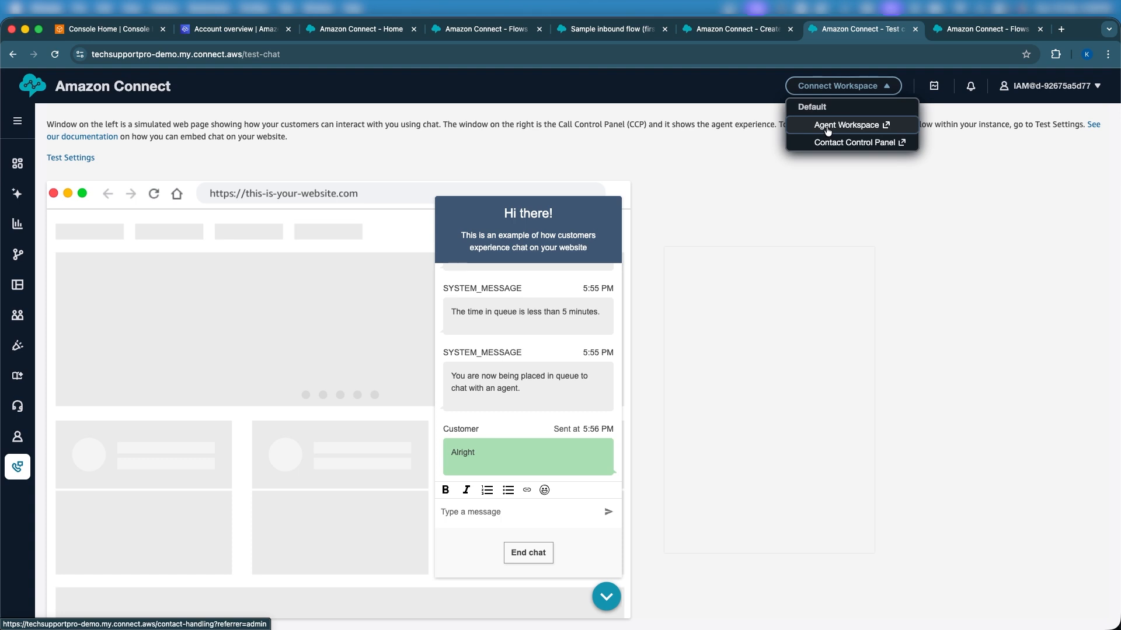
left_click(1011, 269)
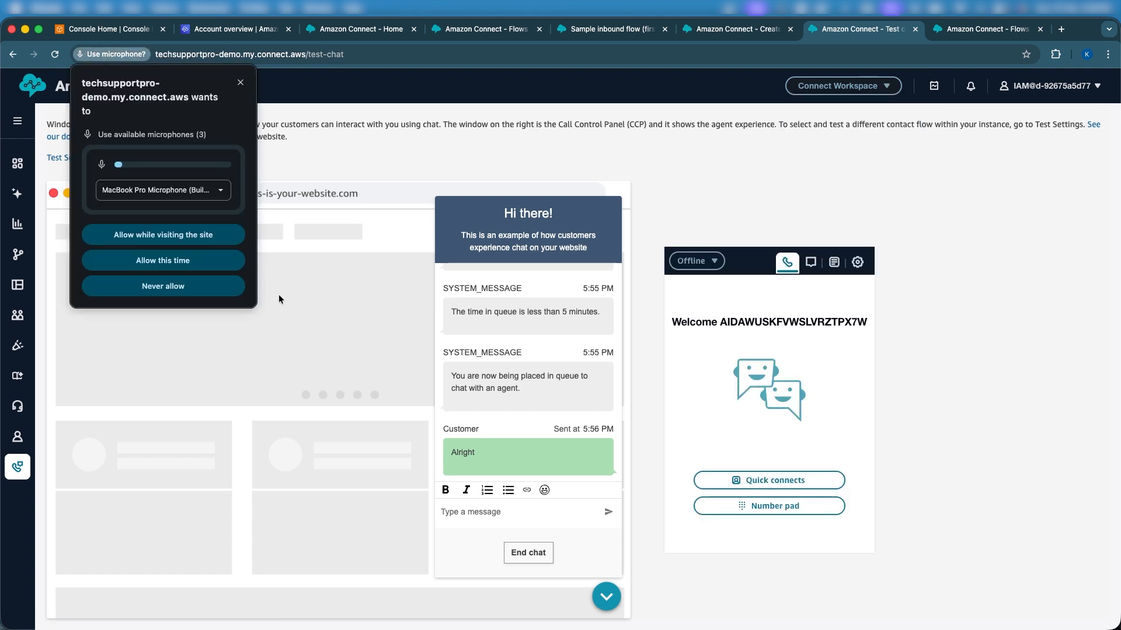
left_click(183, 256)
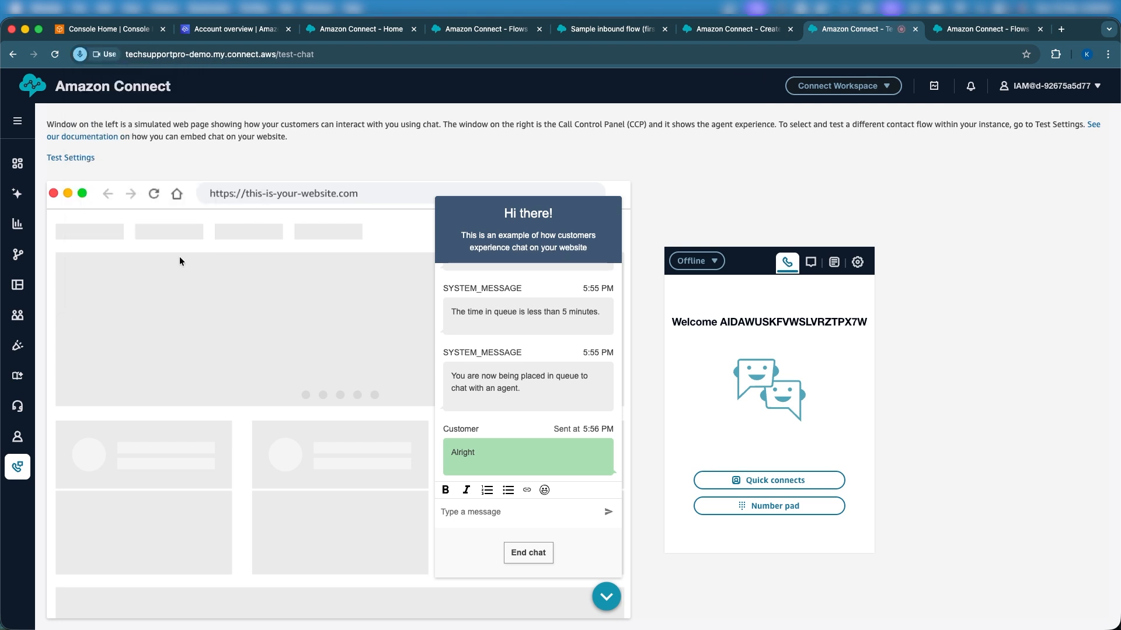
left_click(155, 324)
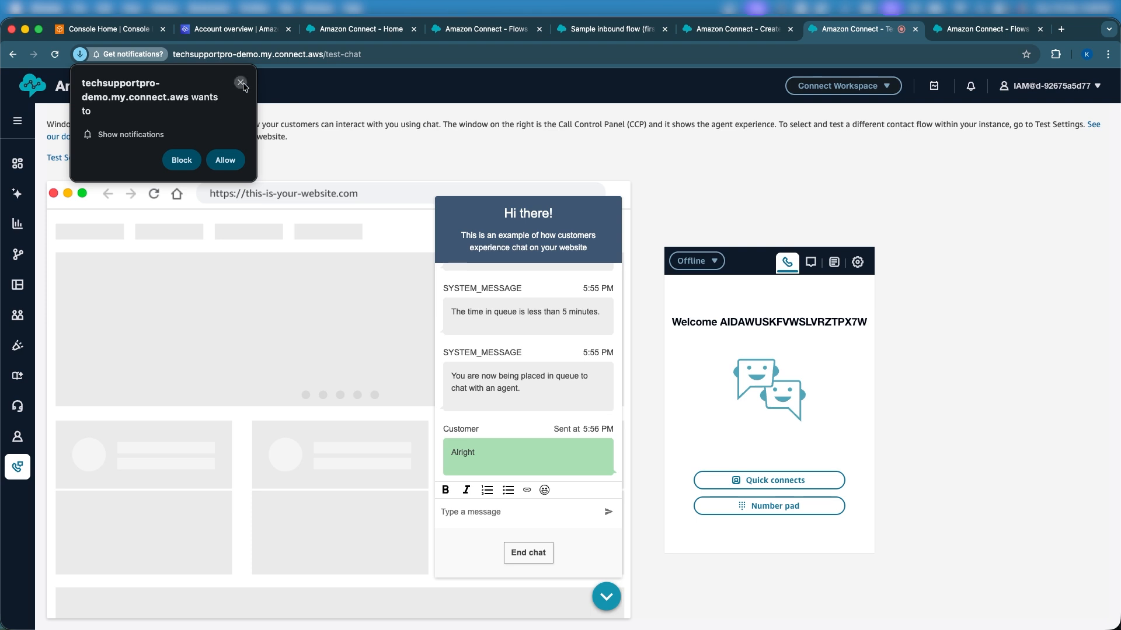
left_click(241, 83)
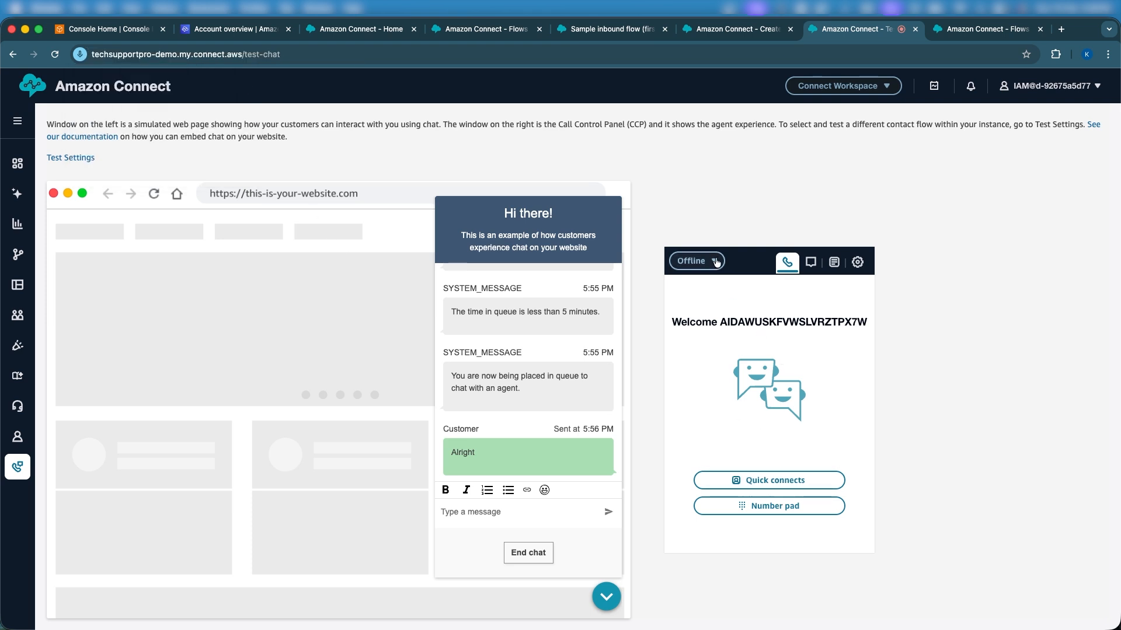
- Set the agent status to Available and accept the incoming customer chat
left_click(696, 261)
left_click(698, 300)
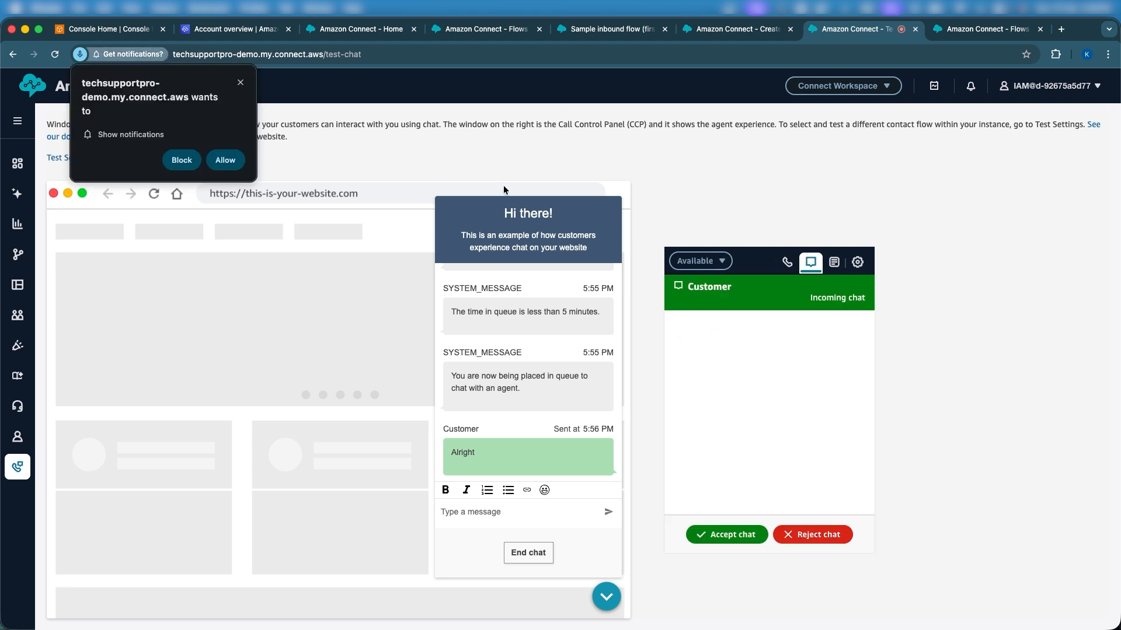
left_click(700, 535)
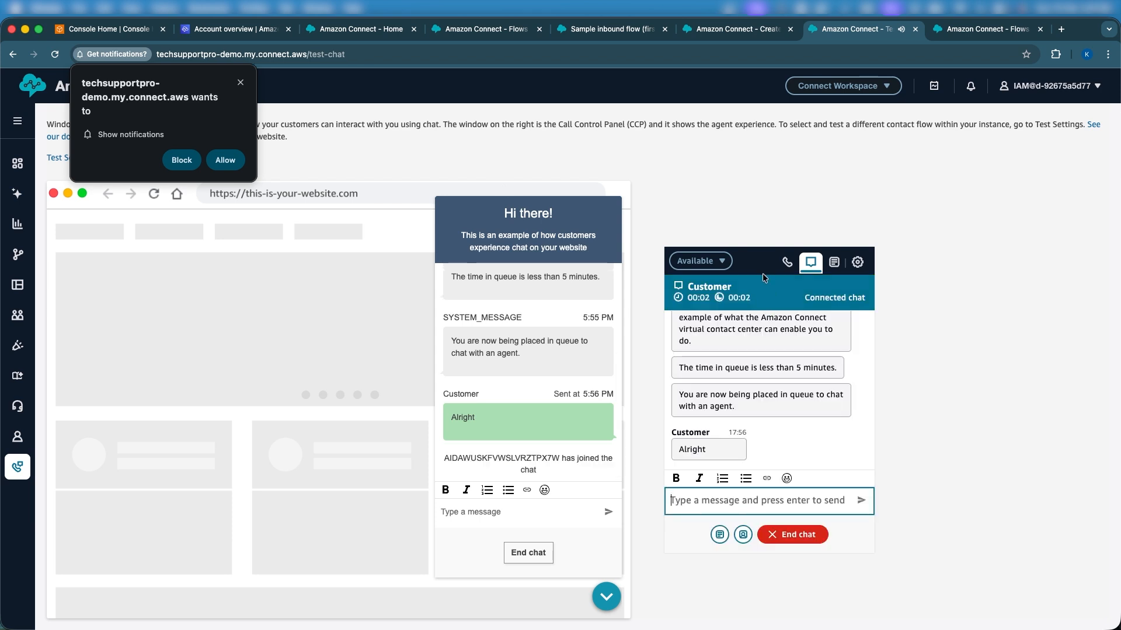
scroll(775, 389, "up", 2)
scroll(773, 389, "down", 2)
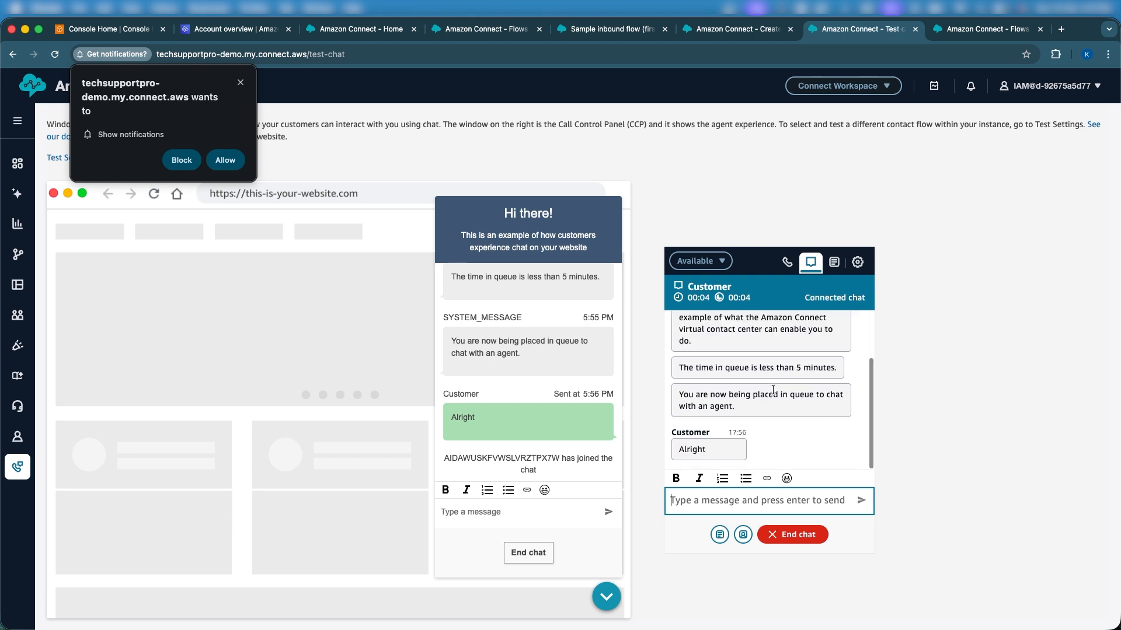
- Reply "Hello" to the customer as the agent in the Contact Control Panel chat
scroll(701, 415, "up", 3)
scroll(716, 447, "down", 3)
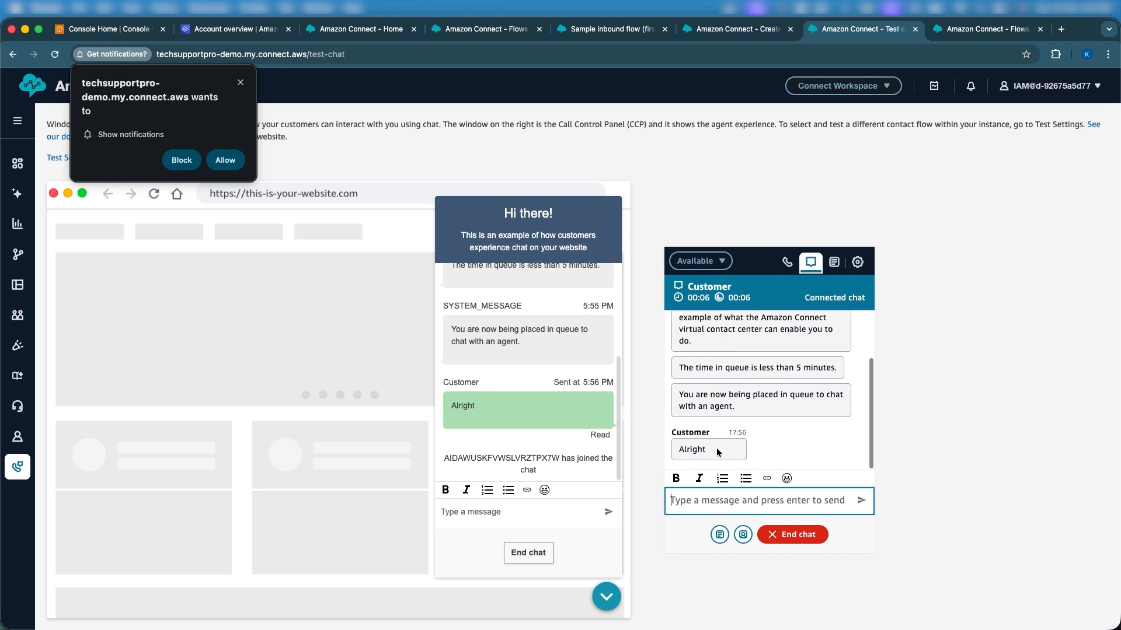
type("Hello")
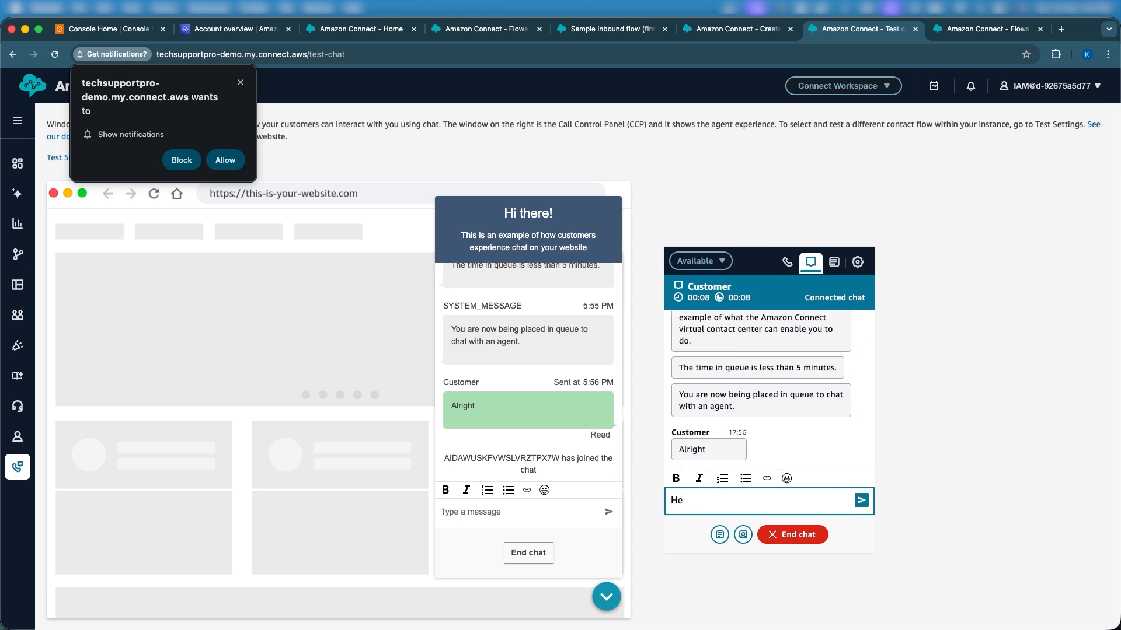
key("Return")
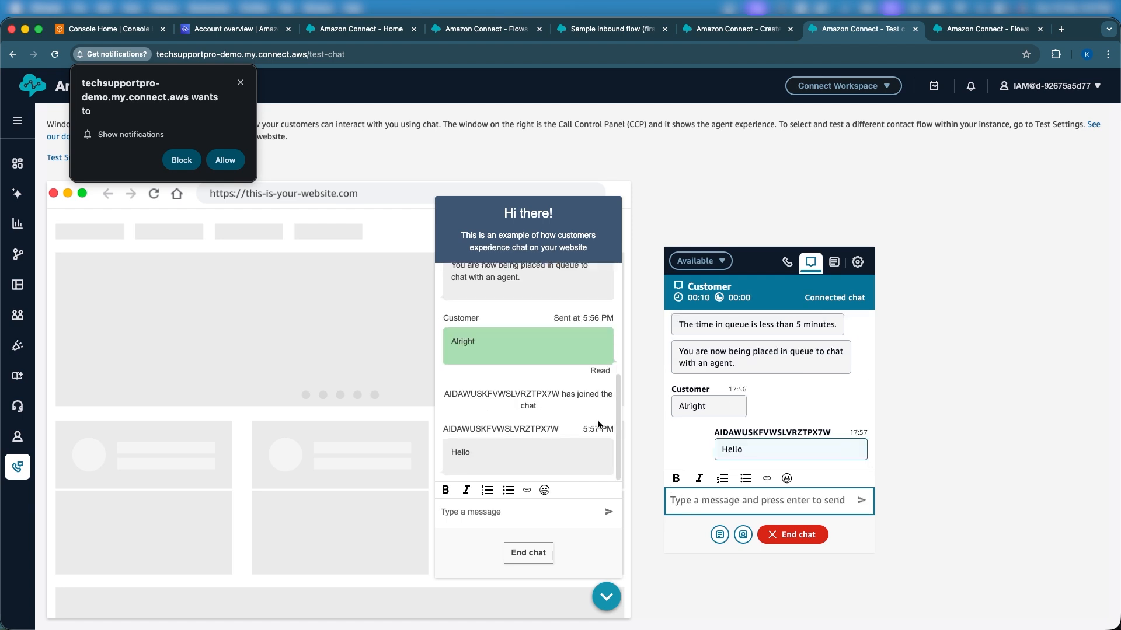
- Review the conversation on both sides and send the message "dsd" as the customer
double_click(491, 428)
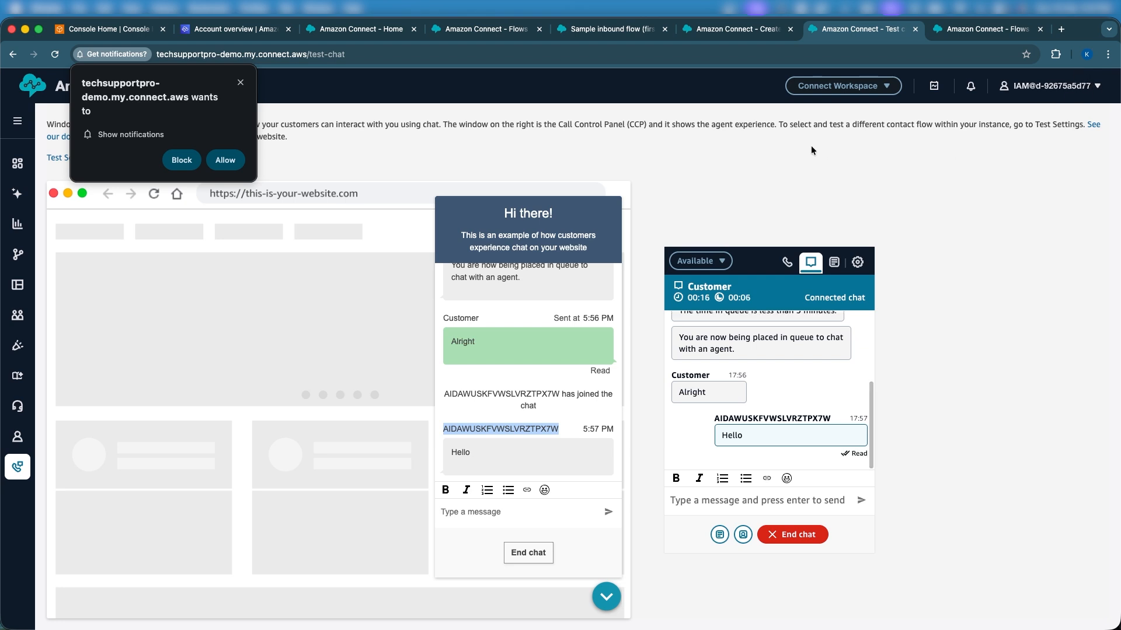
scroll(765, 423, "down", 1)
scroll(765, 423, "up", 5)
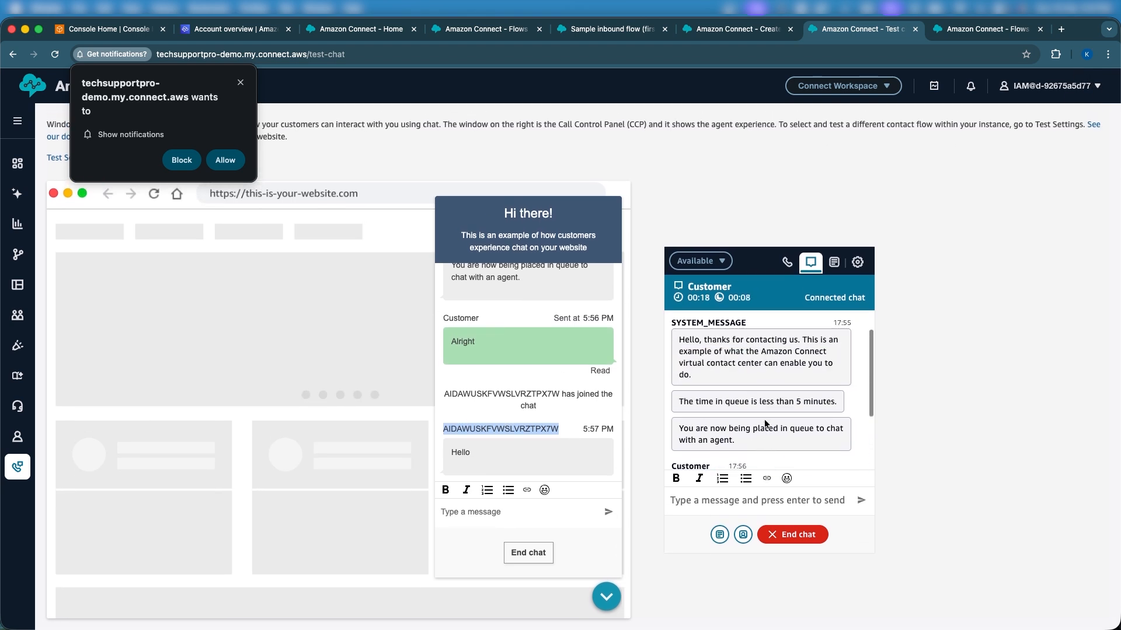
scroll(765, 423, "down", 3)
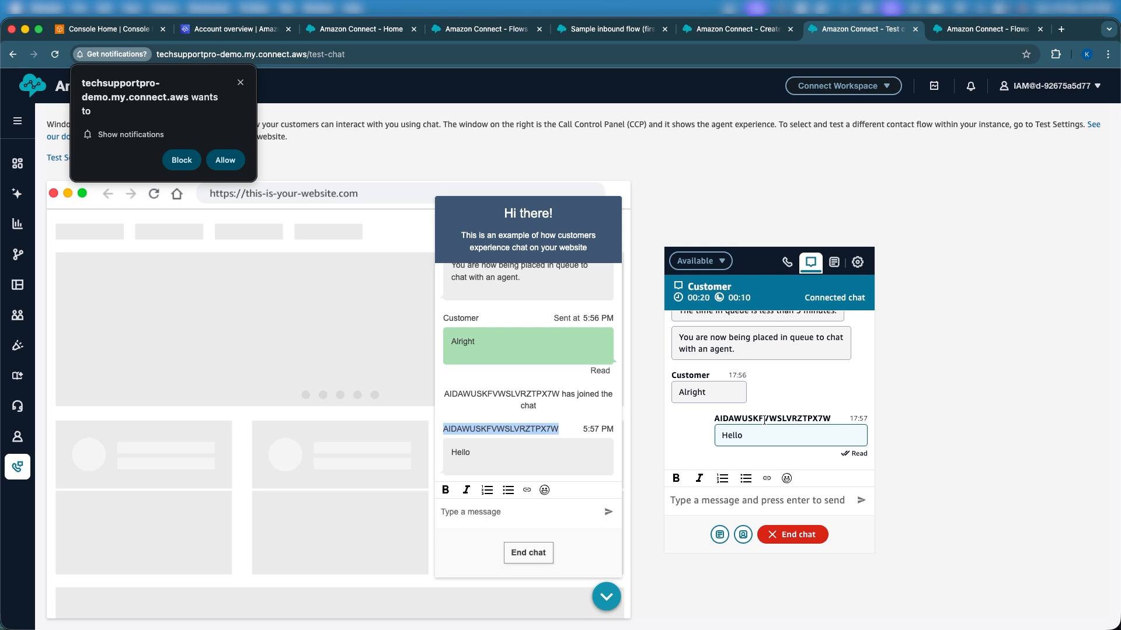
left_click(541, 517)
type("dsd")
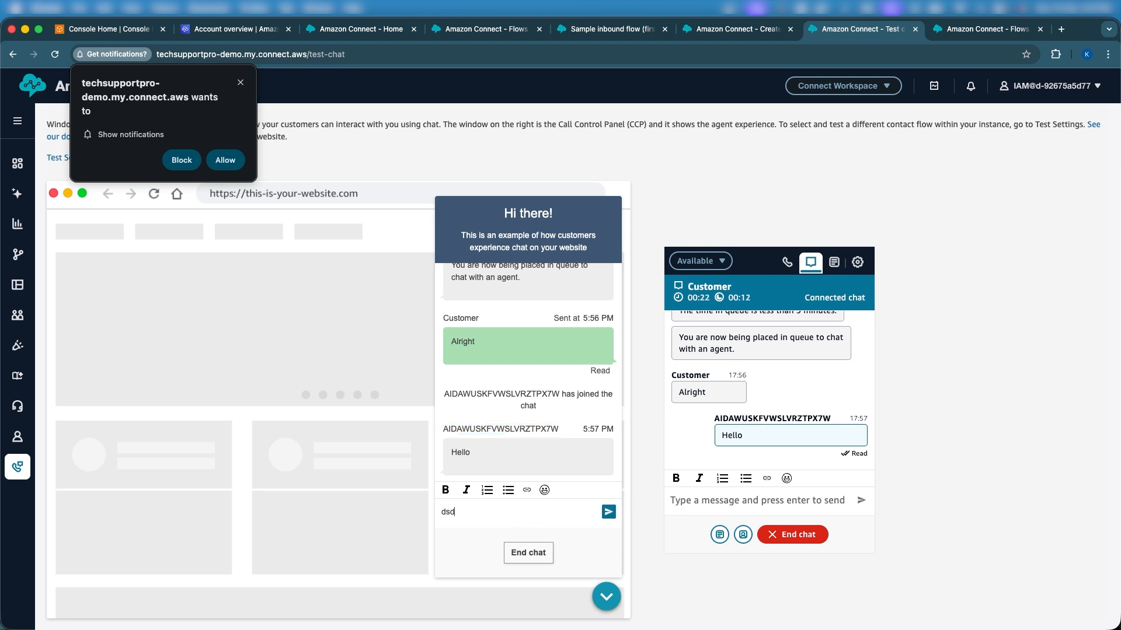
left_click(608, 512)
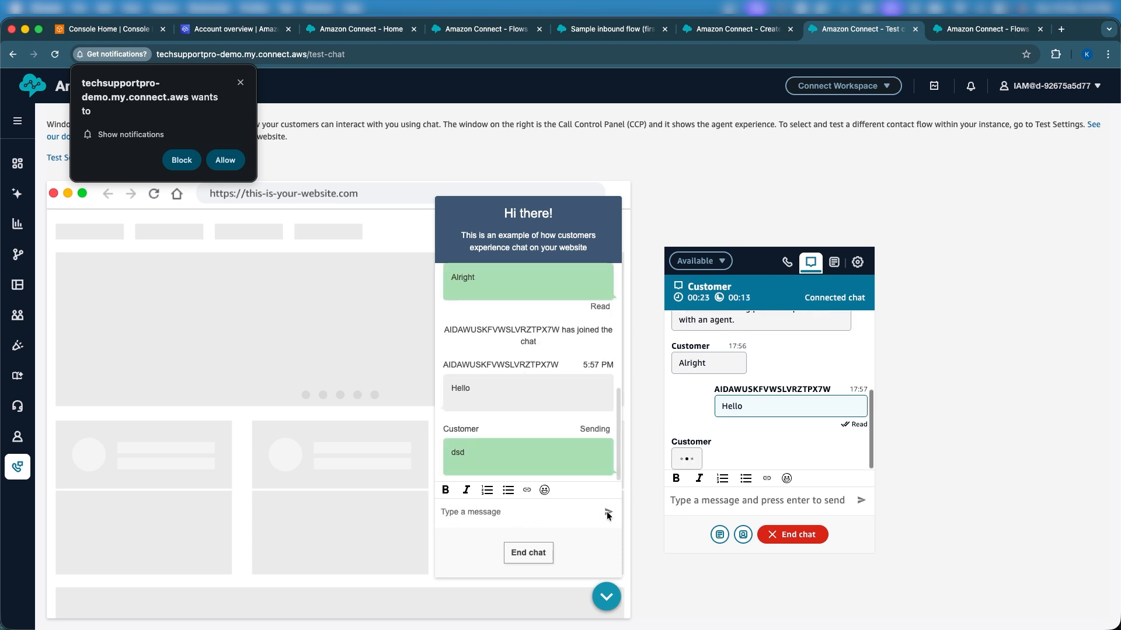
- End the chat as the agent and close the contact, dismissing the site's notification request
left_click(794, 536)
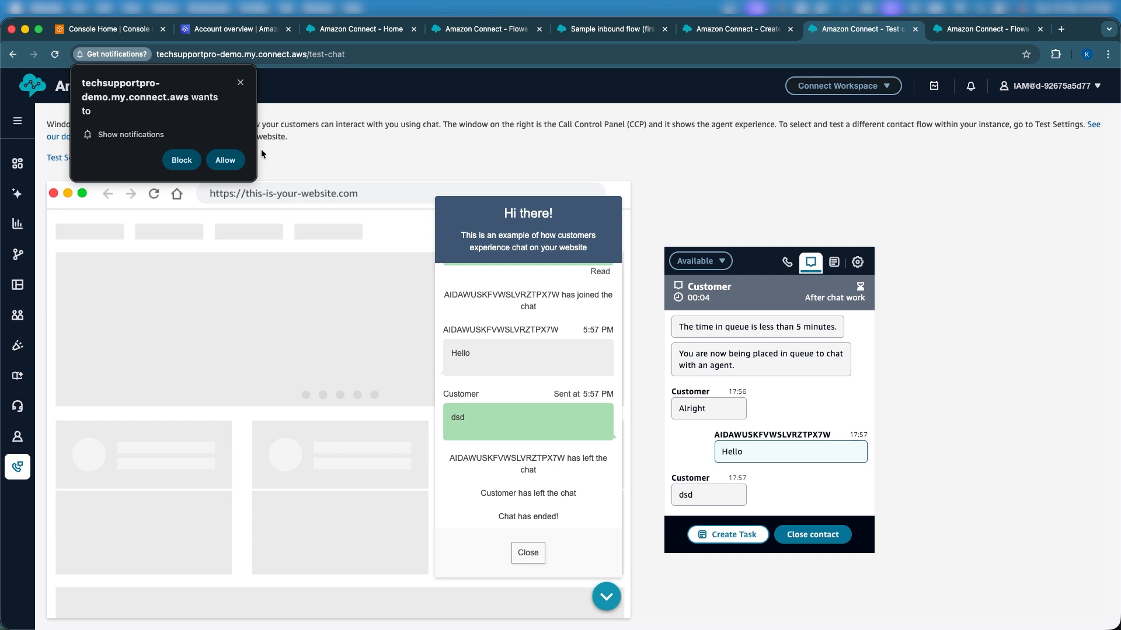
left_click(241, 84)
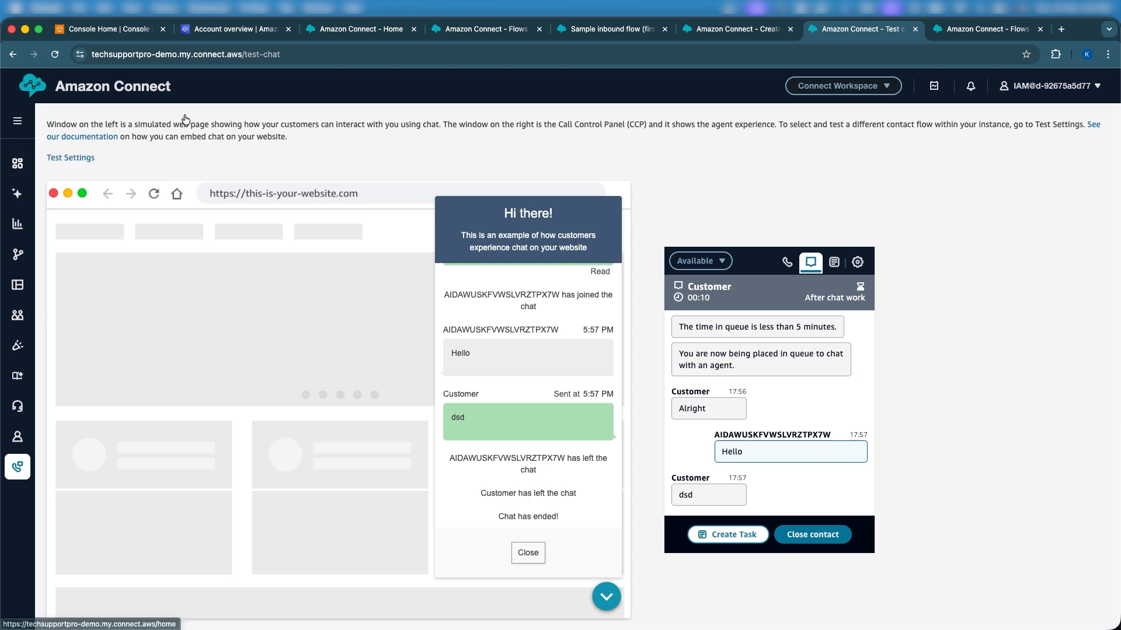
left_click(801, 535)
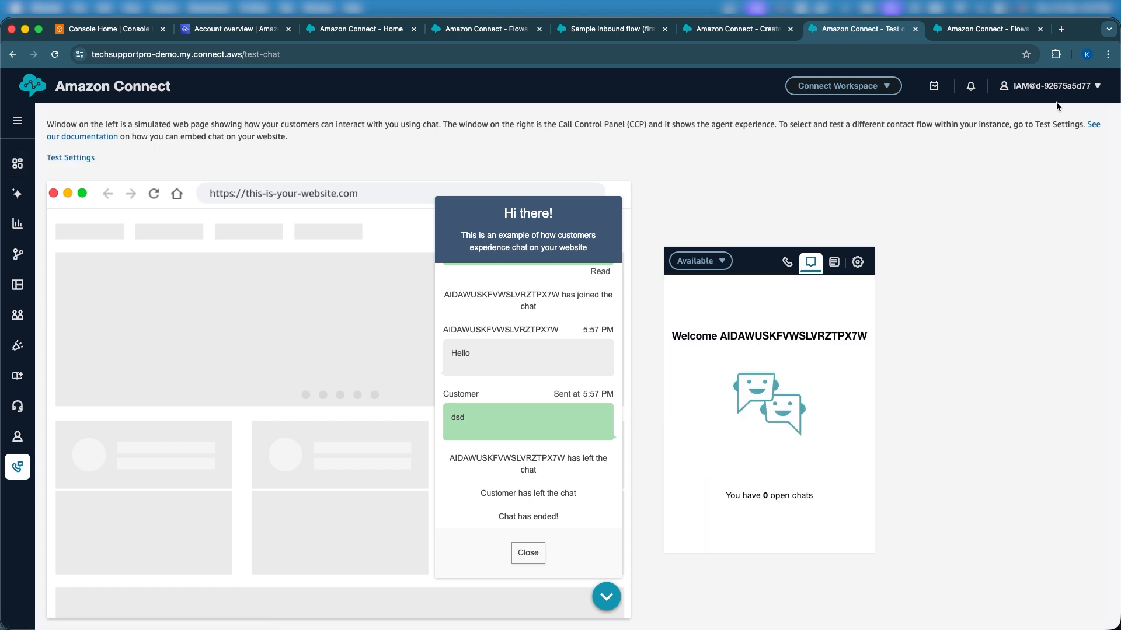
- Open claude.ai in a new browser tab
left_click(1060, 29)
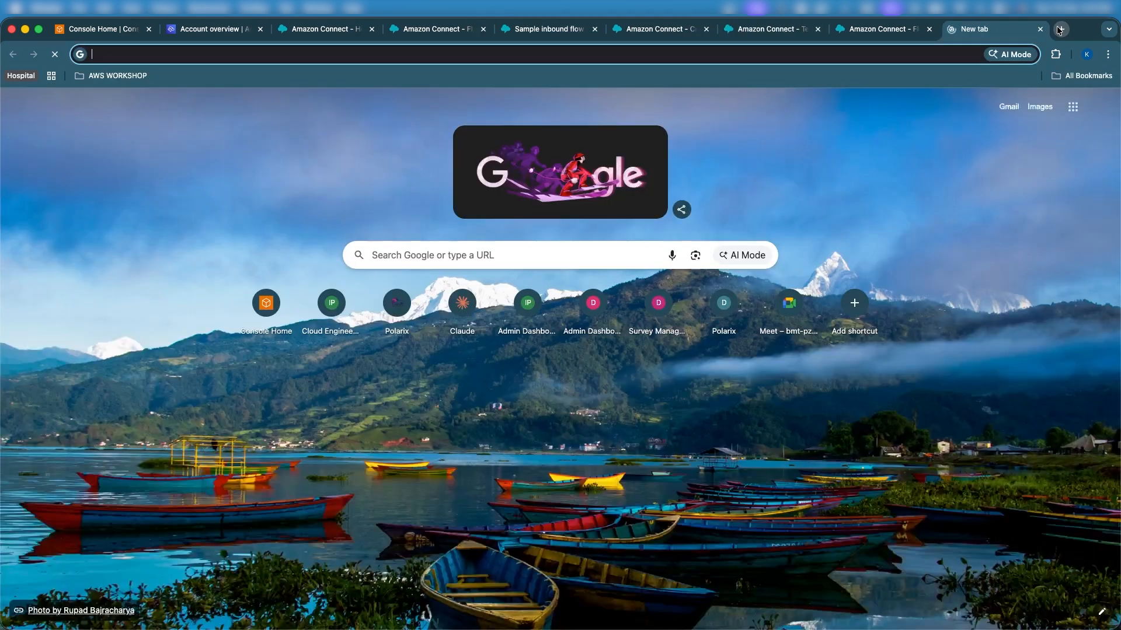
type("claude.ai")
key("Return")
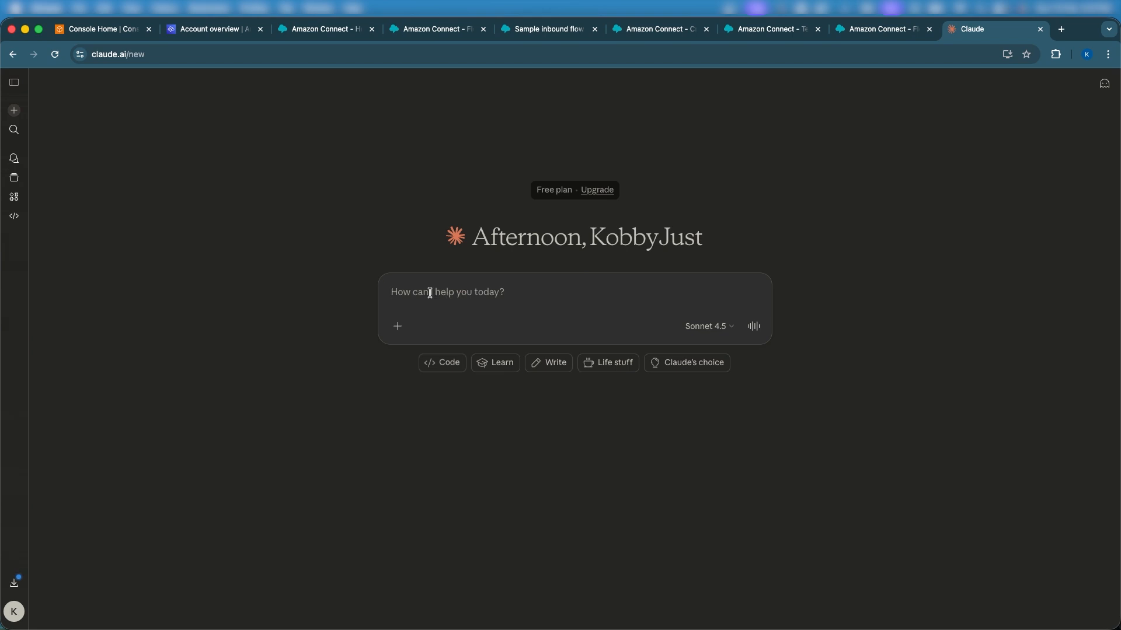
- Send Claude the prompt "Give me a simple but beautiful index.html webapp" and dismiss the offer to be notified of the response
type("Give ne a")
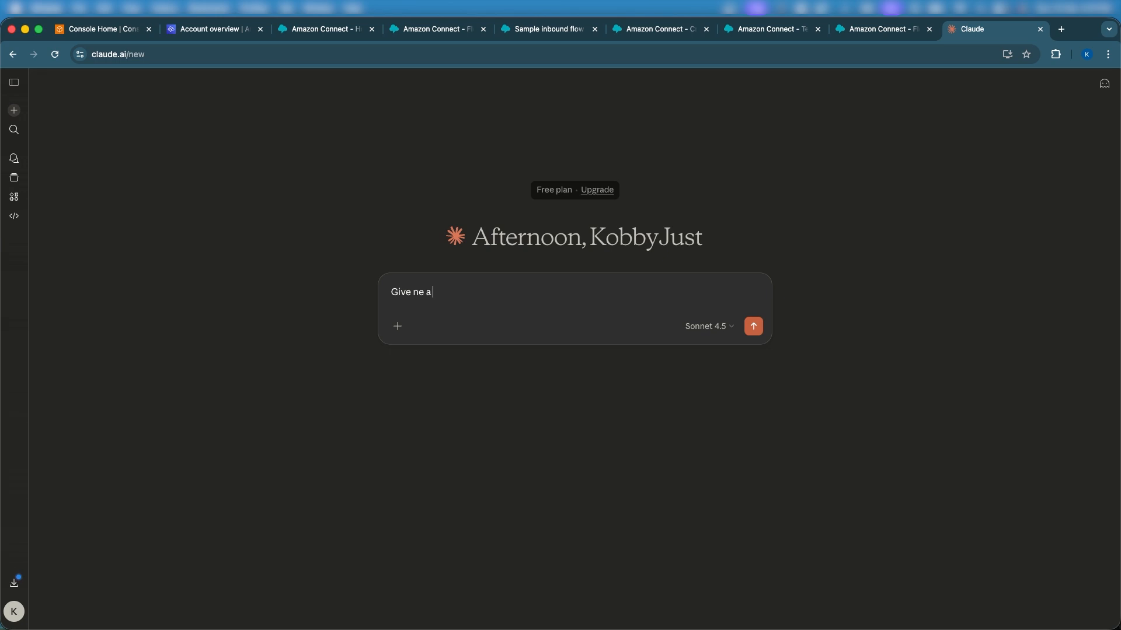
type(" sim")
type("ple but bea")
type("utify")
type("l htm")
type("l file")
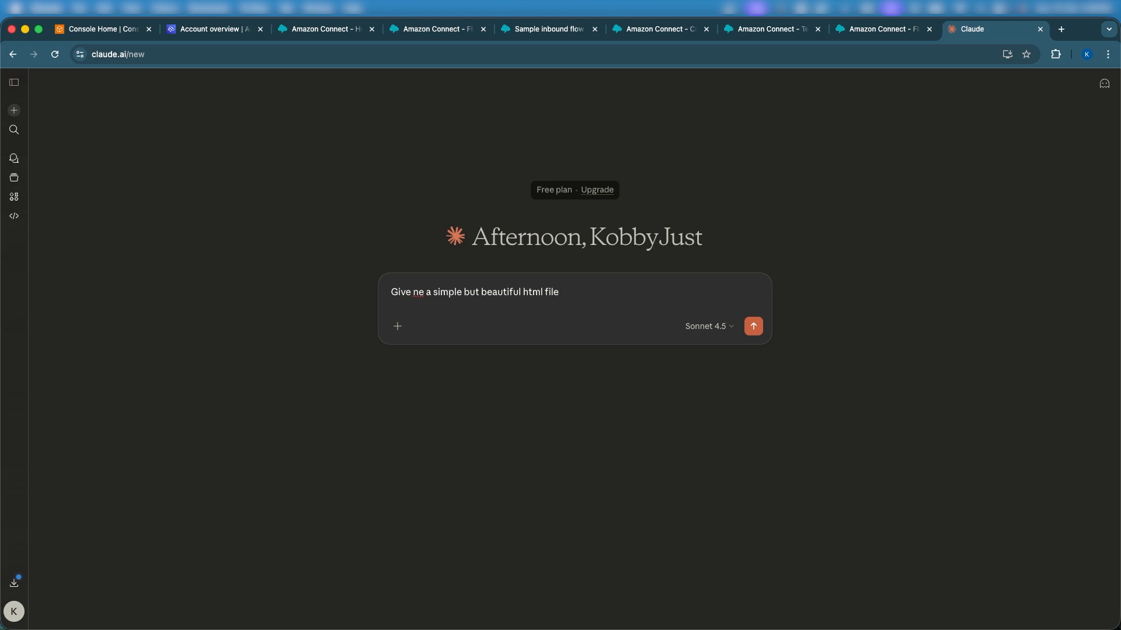
type(" that I can integrate")
key("BackSpace")
key("BackSpace")
key("BackSpace")
key("BackSpace")
key("BackSpace")
key("BackSpace")
key("BackSpace")
key("BackSpace")
key("BackSpace")
key("BackSpace")
key("BackSpace")
key("BackSpace")
key("BackSpace")
key("BackSpace")
key("BackSpace")
key("BackSpace")
key("BackSpace")
key("BackSpace")
key("BackSpace")
key("BackSpace")
type("weba")
type("pp")
type("index.")
left_click(658, 286)
left_click(417, 292)
key("BackSpace")
type("m")
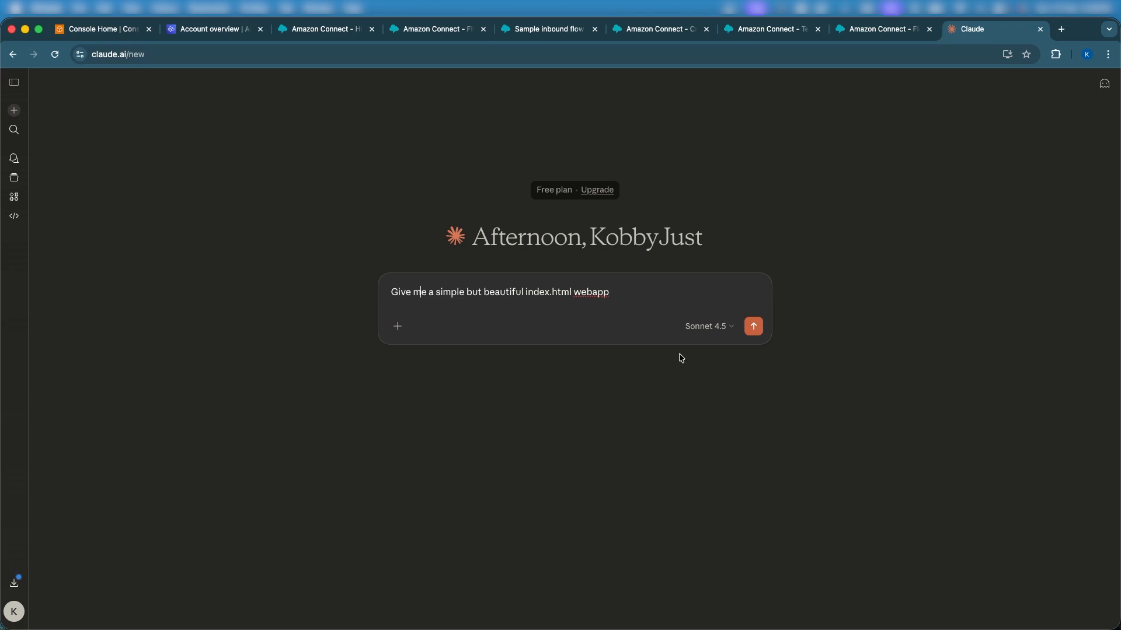
left_click(753, 335)
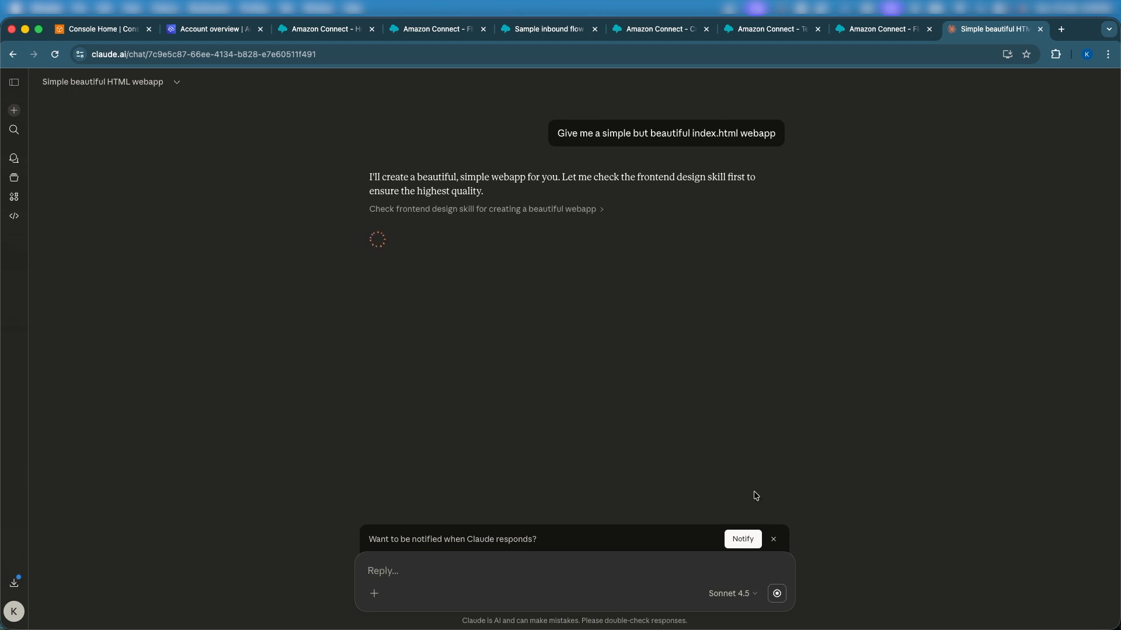
left_click(773, 539)
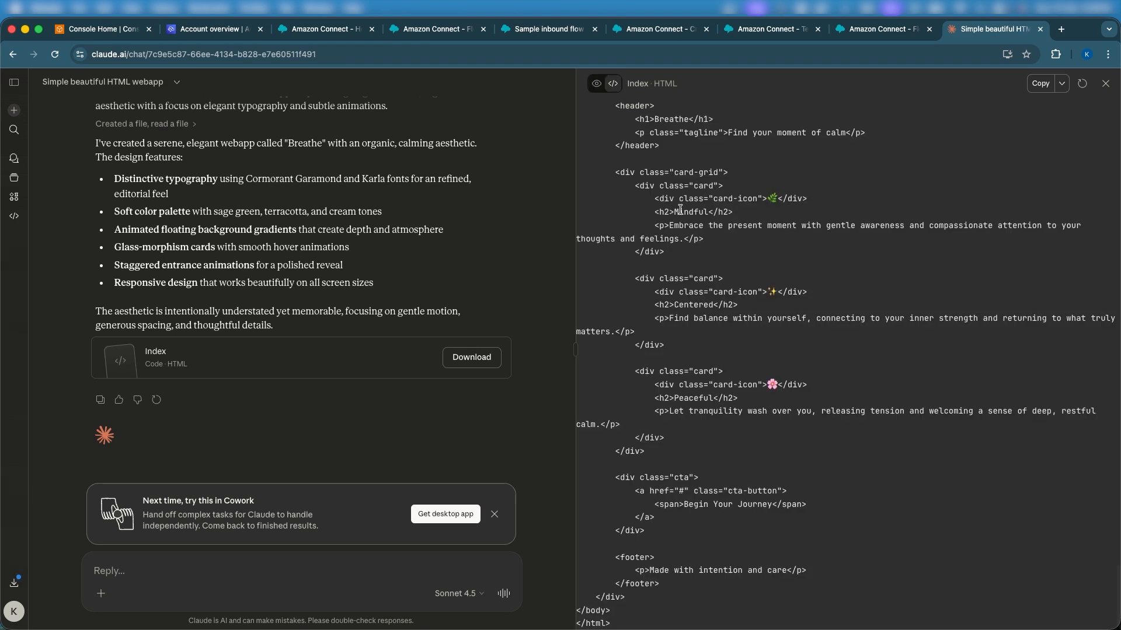
- Preview the generated Index webapp, return to its code view and copy the HTML code
left_click(597, 91)
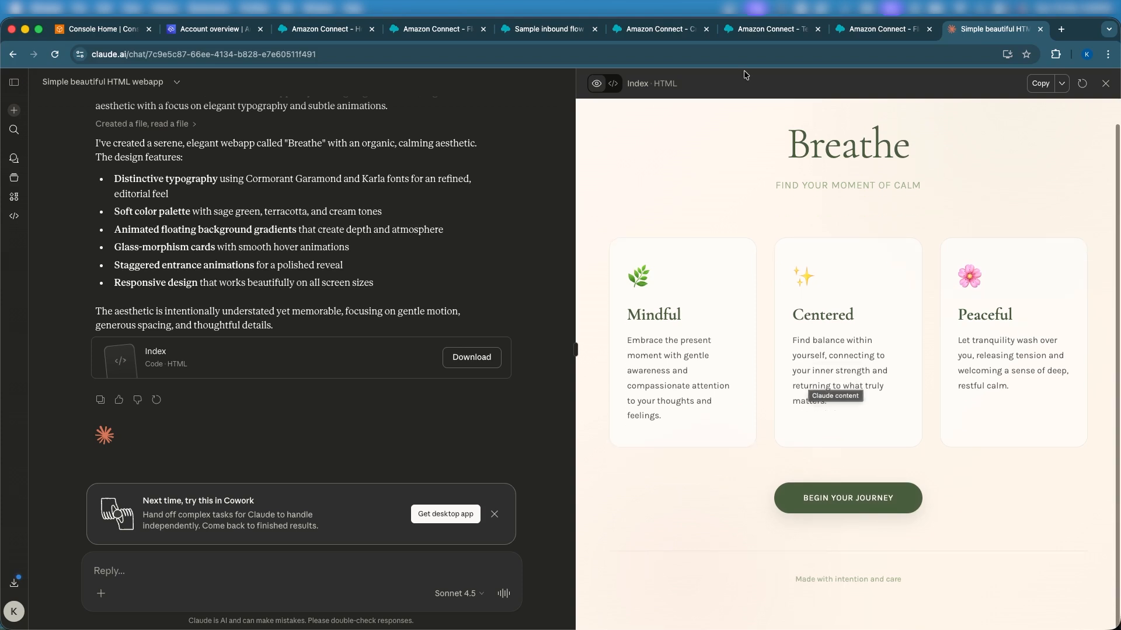
left_click(1062, 82)
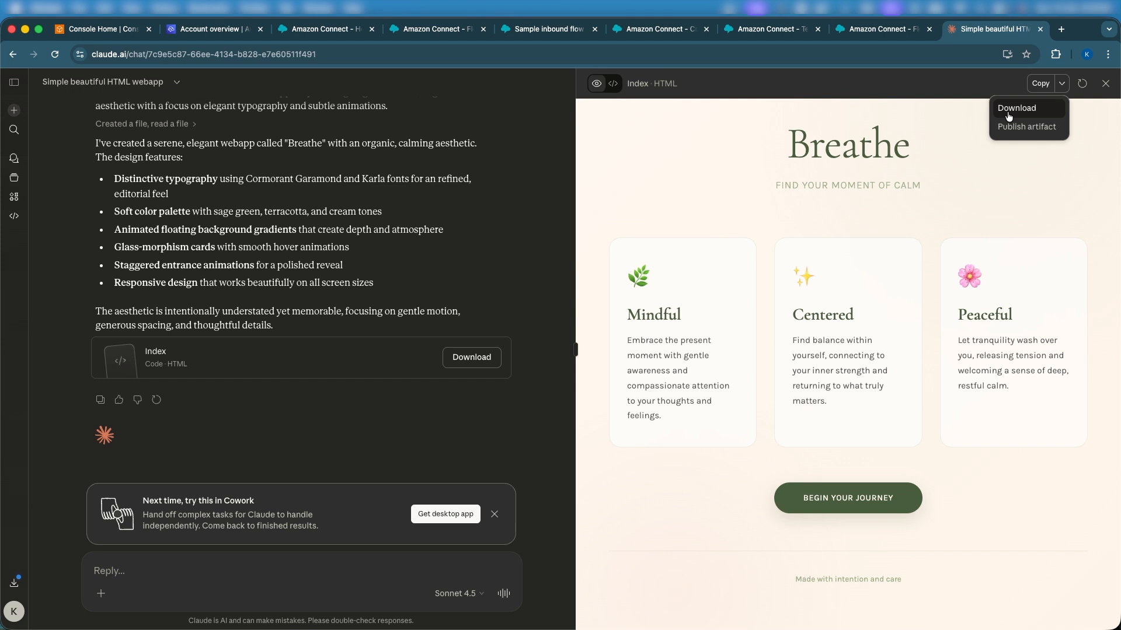
left_click(608, 83)
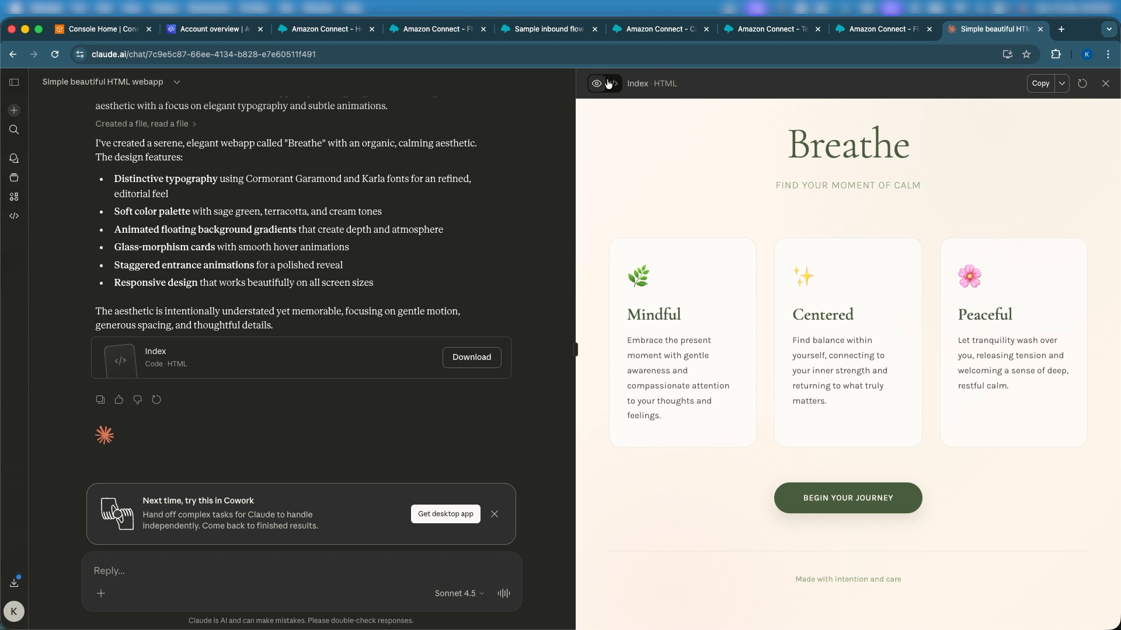
left_click(611, 83)
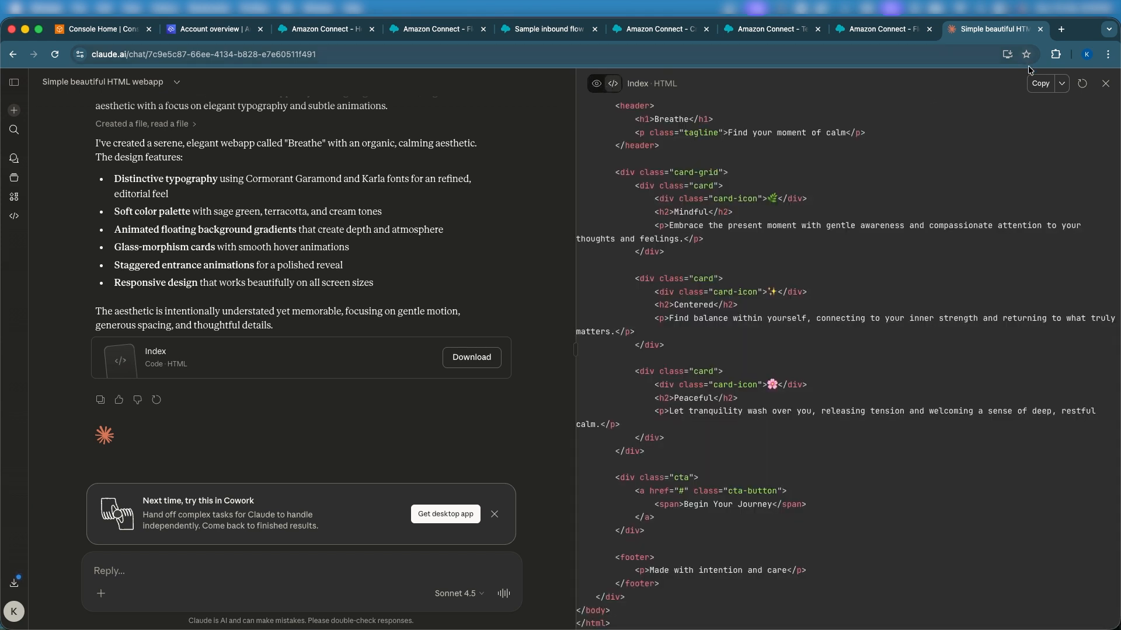
left_click(1033, 87)
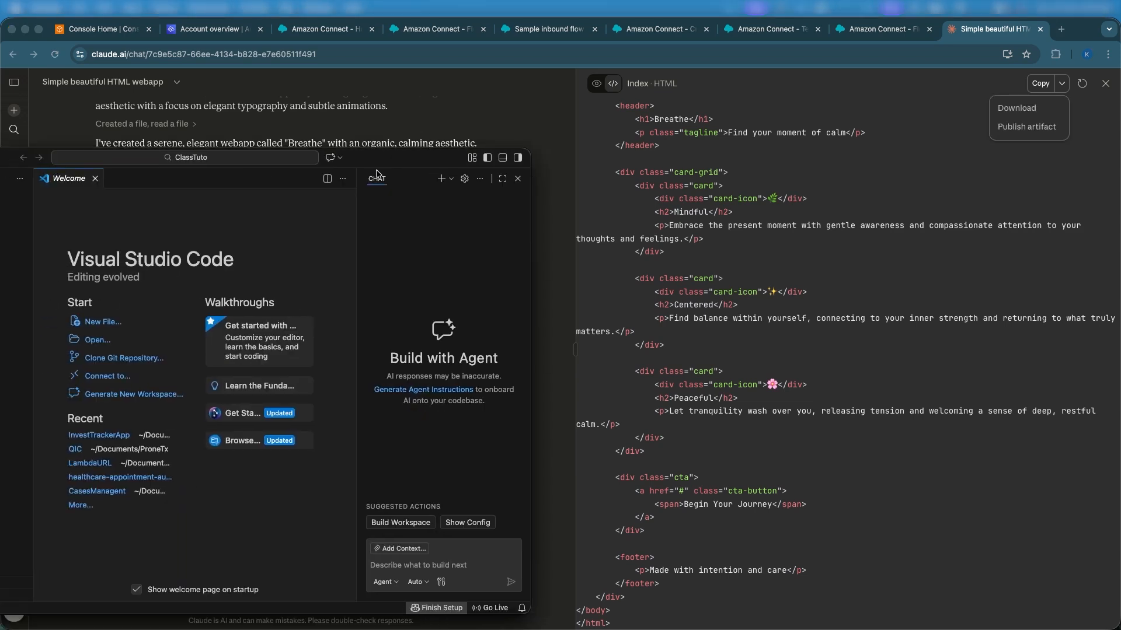
- Switch to Visual Studio Code with the ClassTuto folder, maximize the window and close the Welcome page
left_click_drag(377, 177, 594, 150)
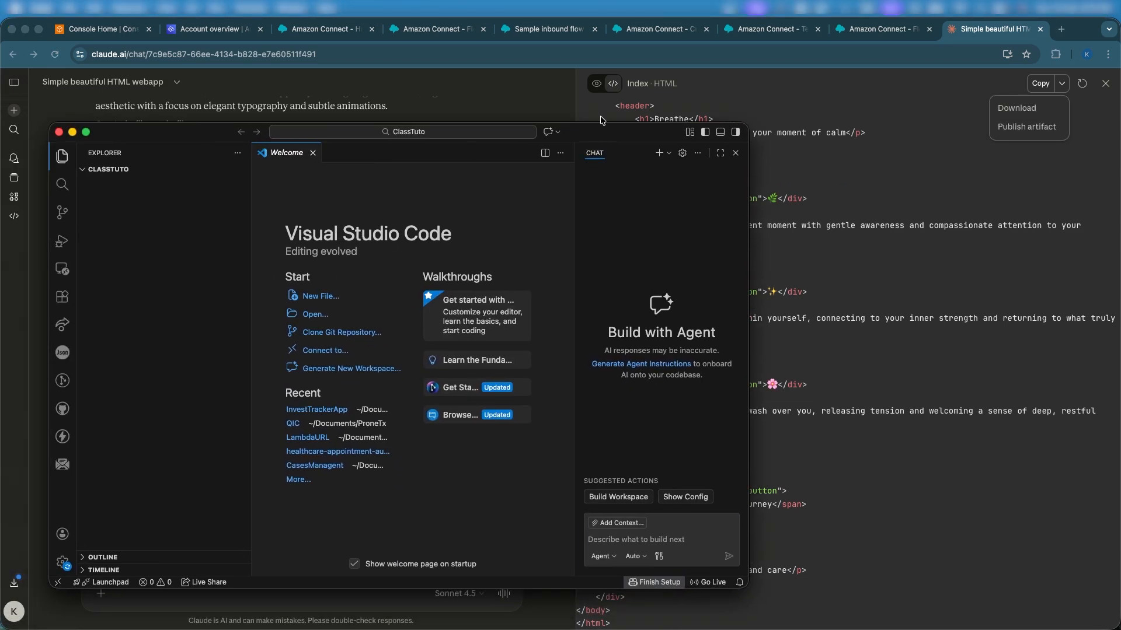
double_click(618, 130)
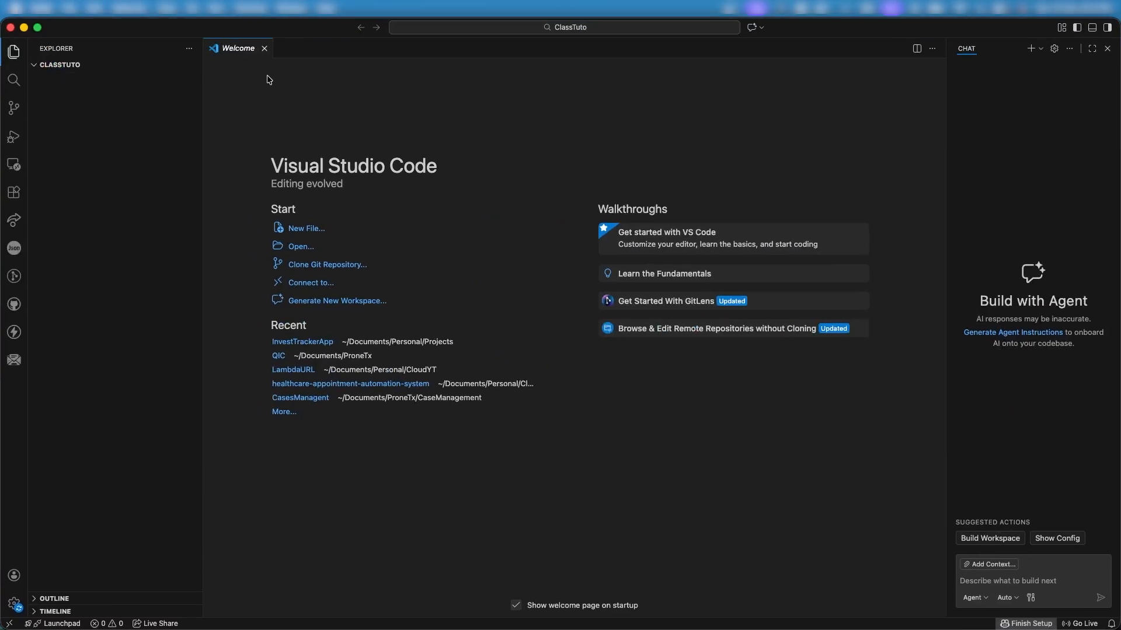
left_click(264, 48)
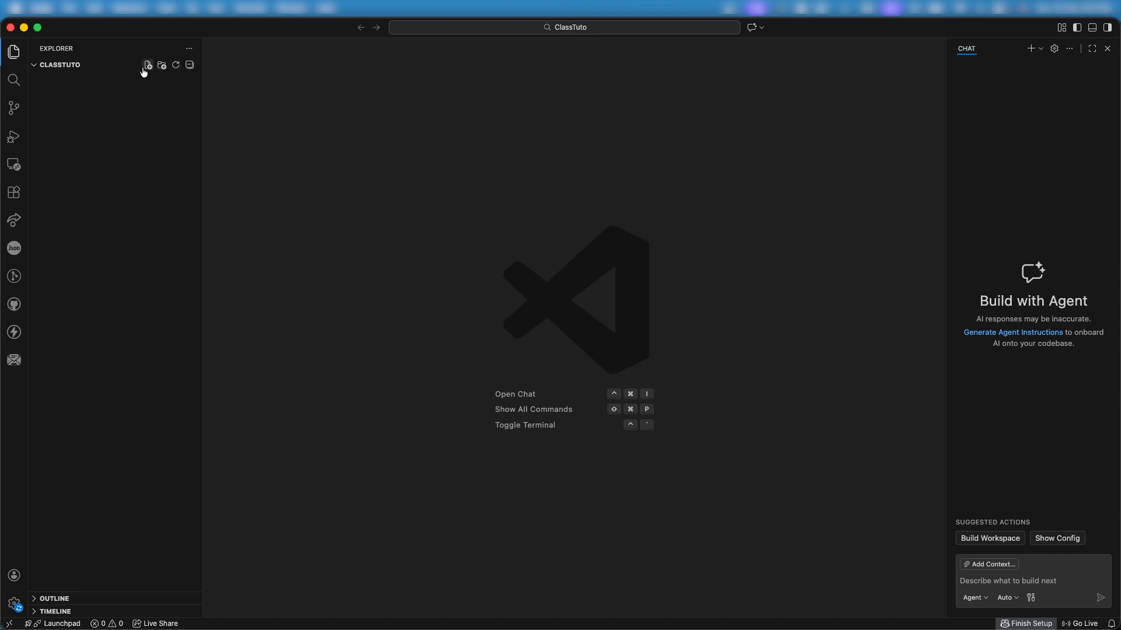
- Create a file named index.html in the ClassTuto folder, paste the copied webapp code into it and look through the code
left_click(147, 65)
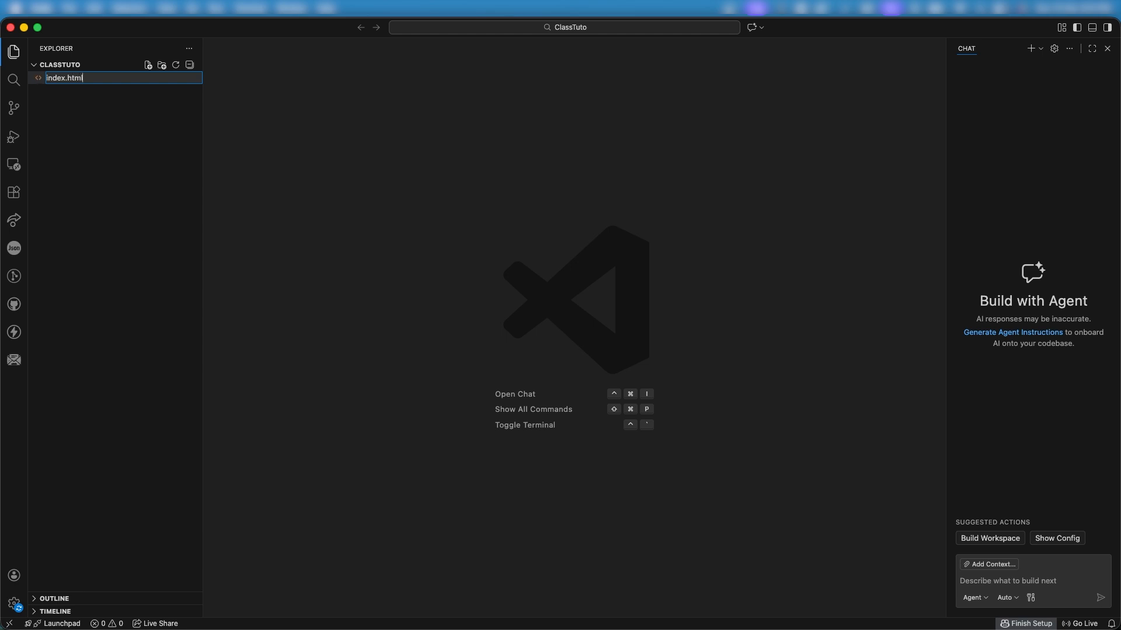
key("Return")
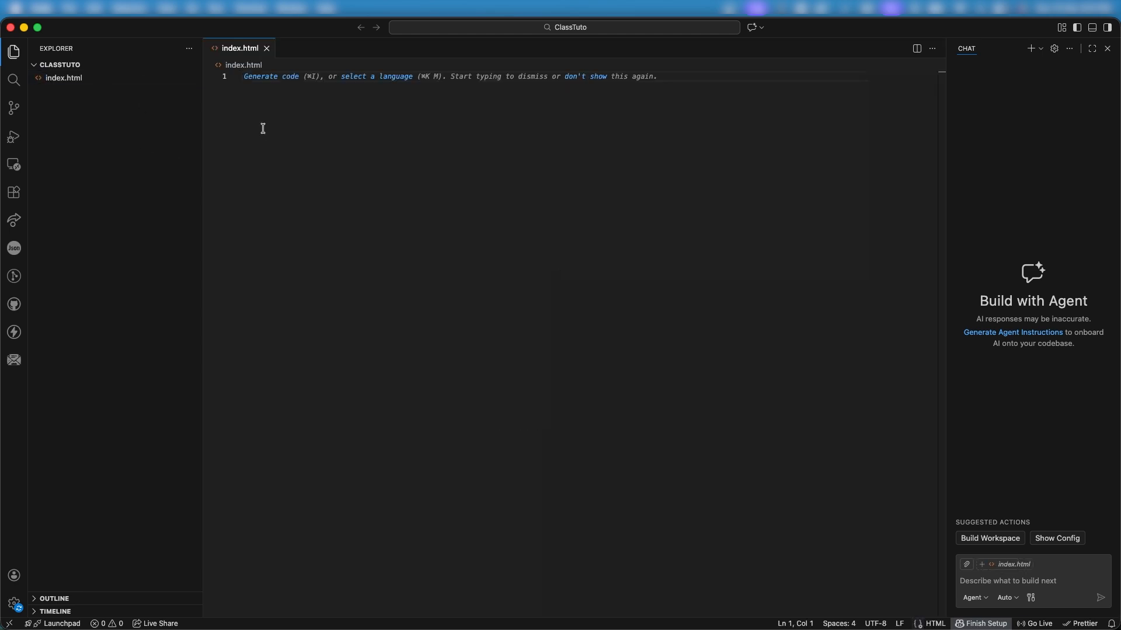
key("super+v")
scroll(482, 285, "up", 20)
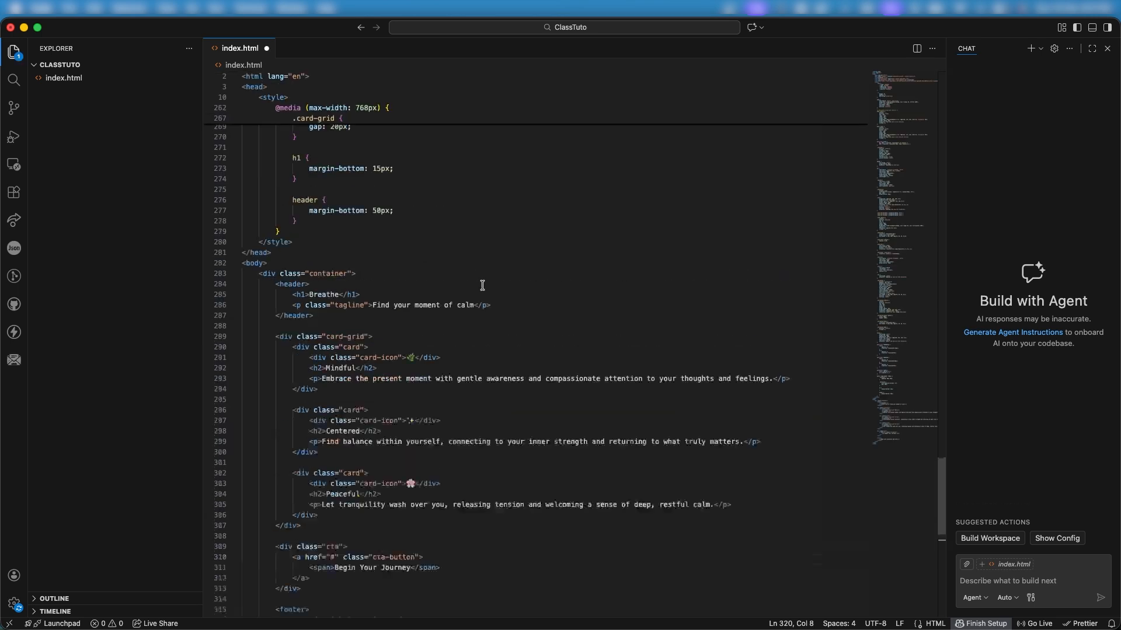
scroll(482, 285, "down", 20)
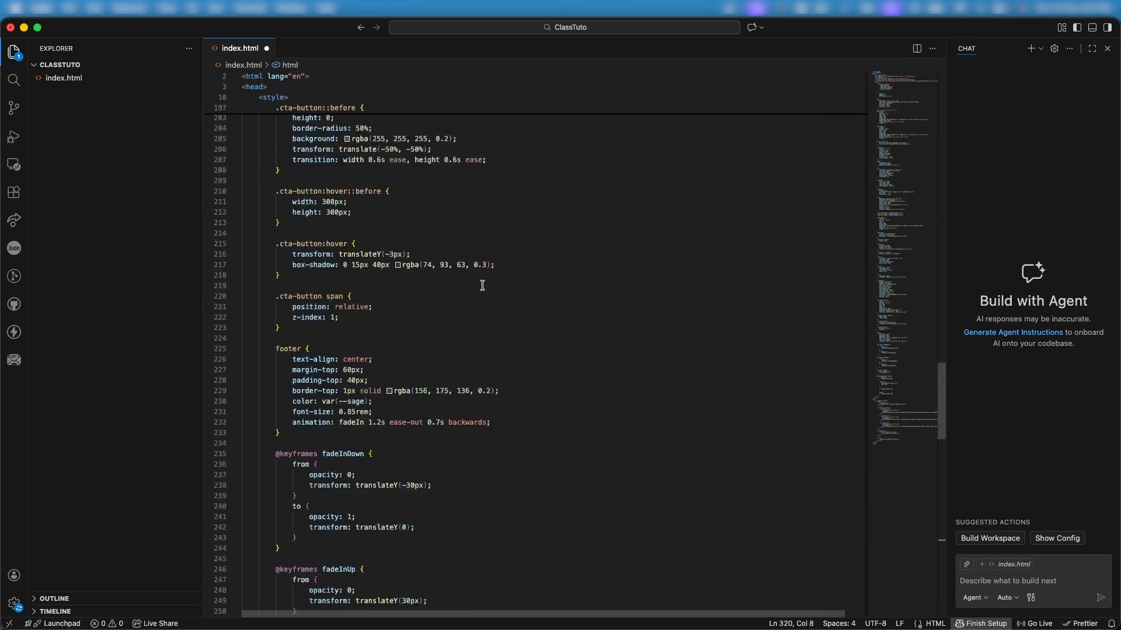
scroll(482, 286, "down", 10)
scroll(482, 285, "up", 20)
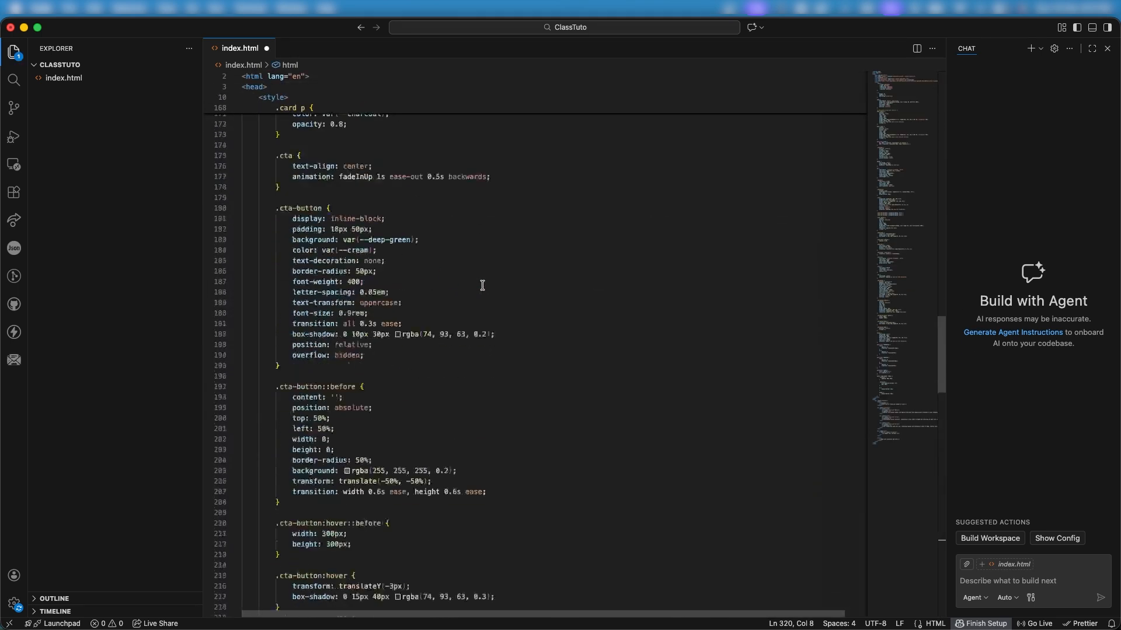
scroll(482, 285, "down", 20)
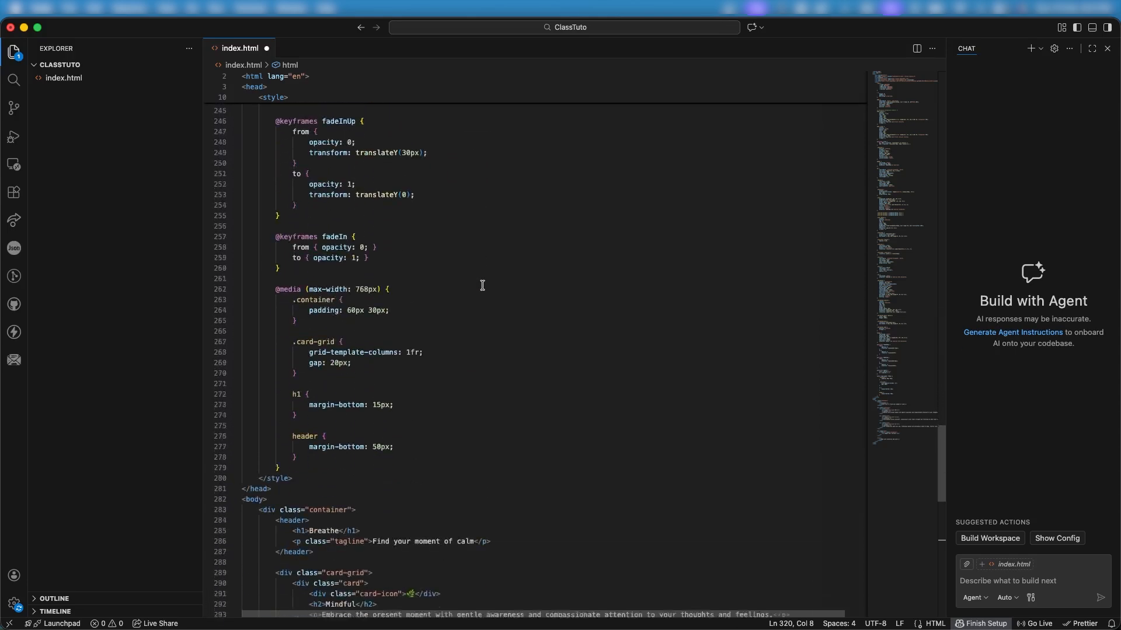
scroll(482, 286, "down", 5)
scroll(483, 285, "up", 20)
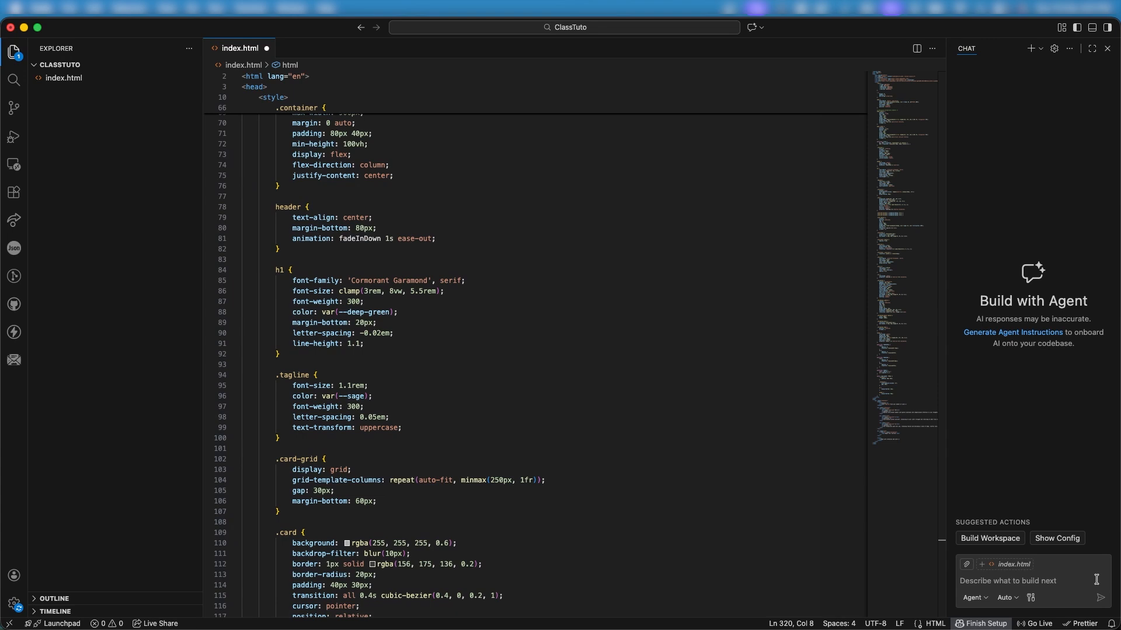
- Close the AI chat pane and save index.html
left_click(1107, 49)
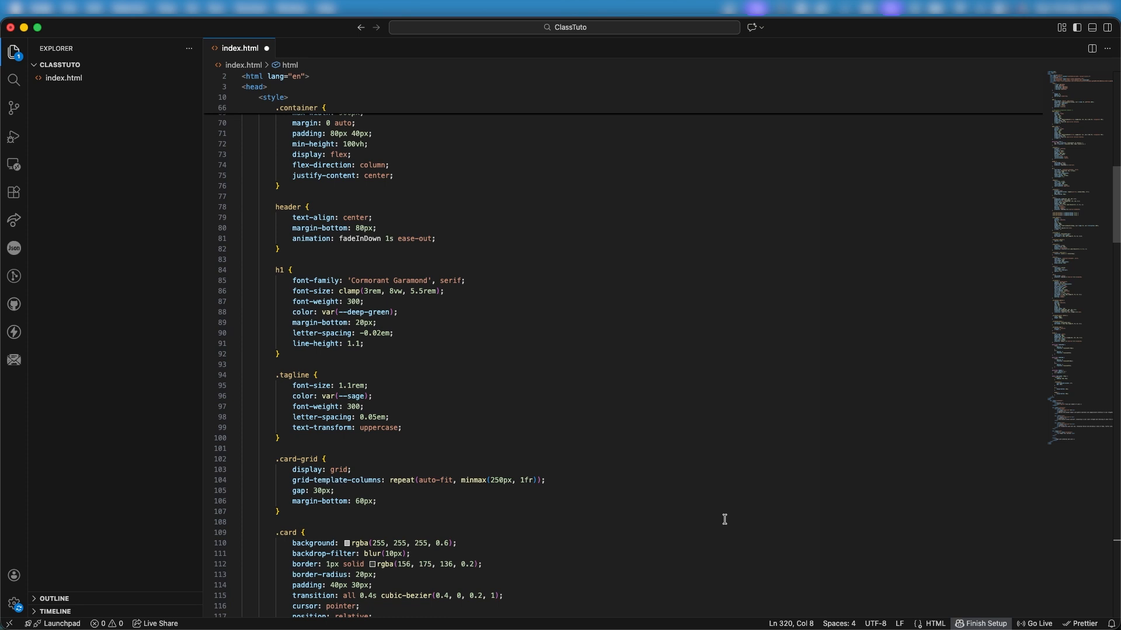
left_click(702, 491)
key("super+s")
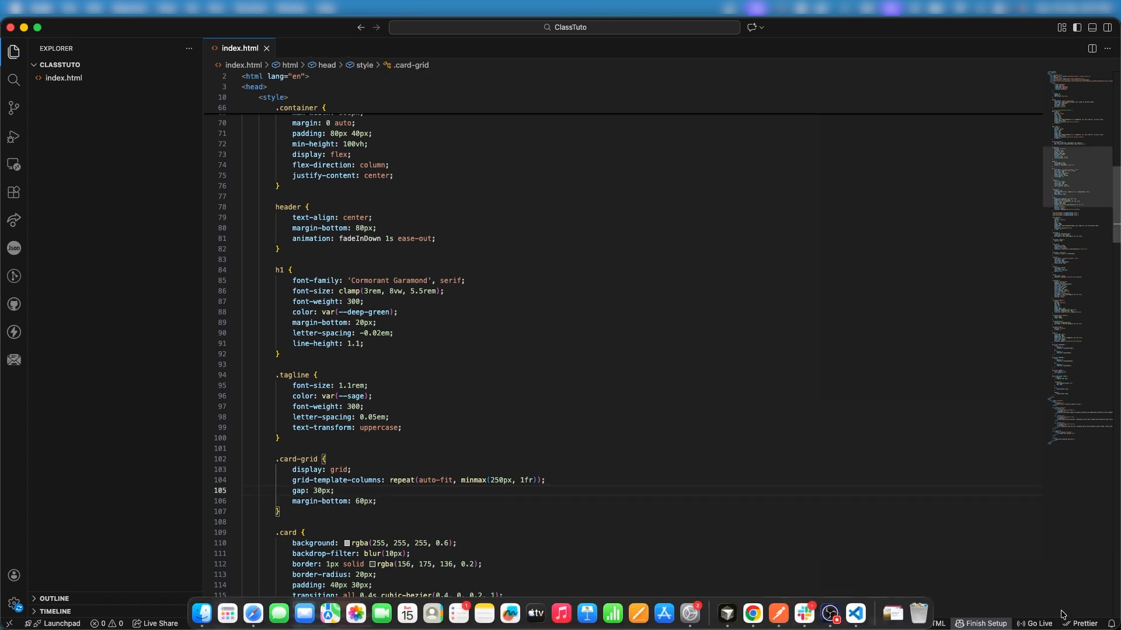
- Serve index.html with Live Server and look over the Breathe page in the browser
left_click(1039, 623)
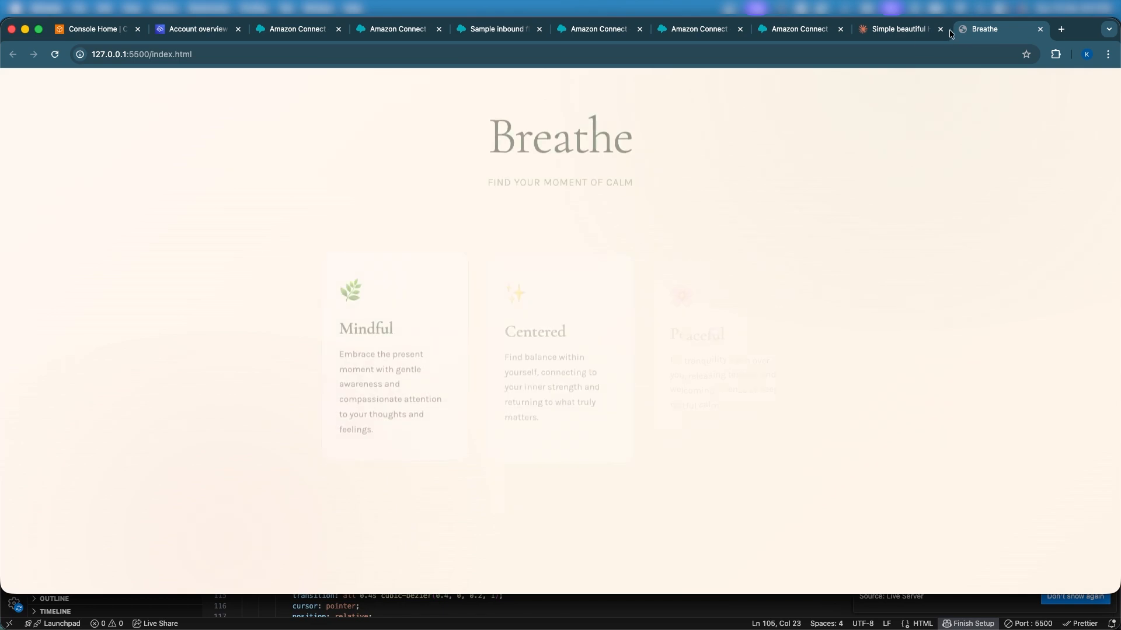
scroll(677, 241, "down", 5)
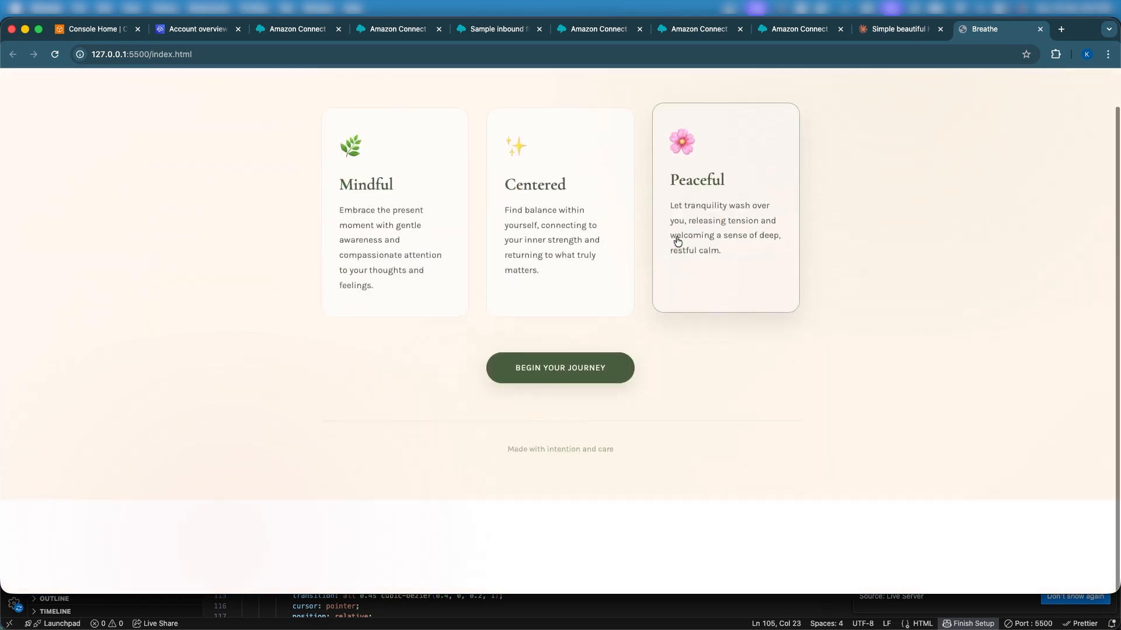
scroll(676, 242, "up", 10)
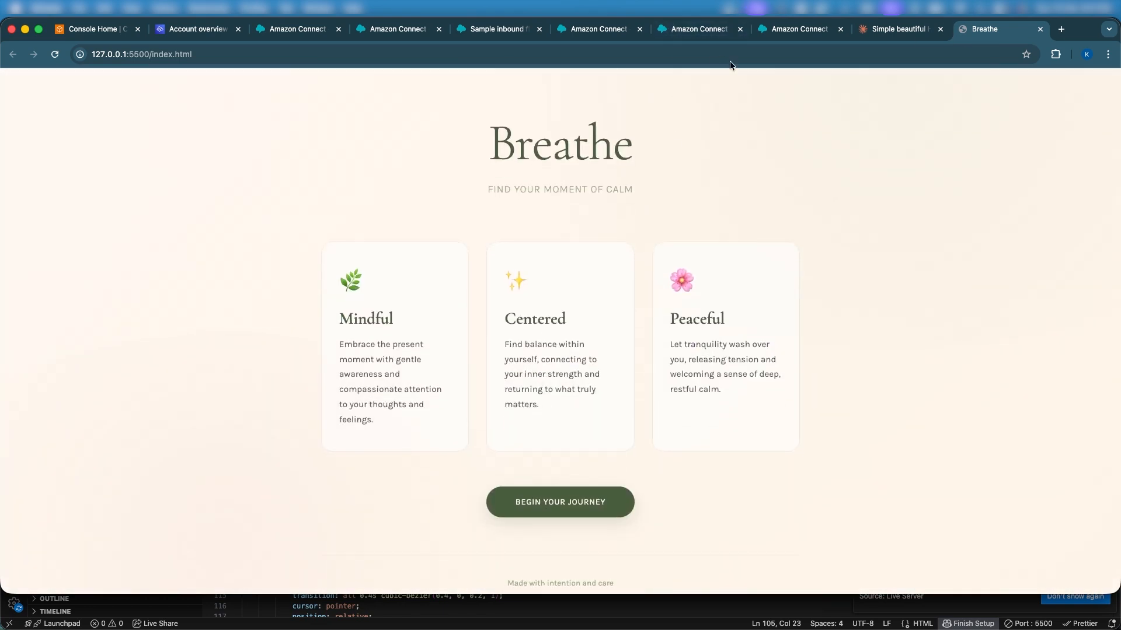
- Return to the ChatTest communication widget in Amazon Connect and copy its widget script
left_click(696, 33)
left_click(584, 33)
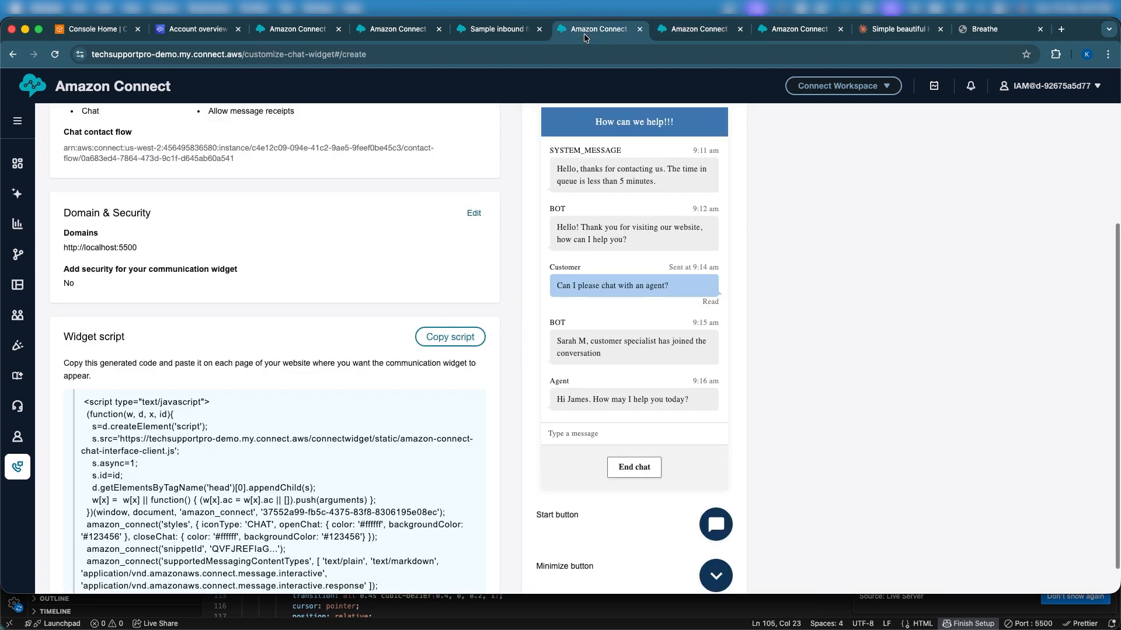
scroll(368, 358, "down", 1)
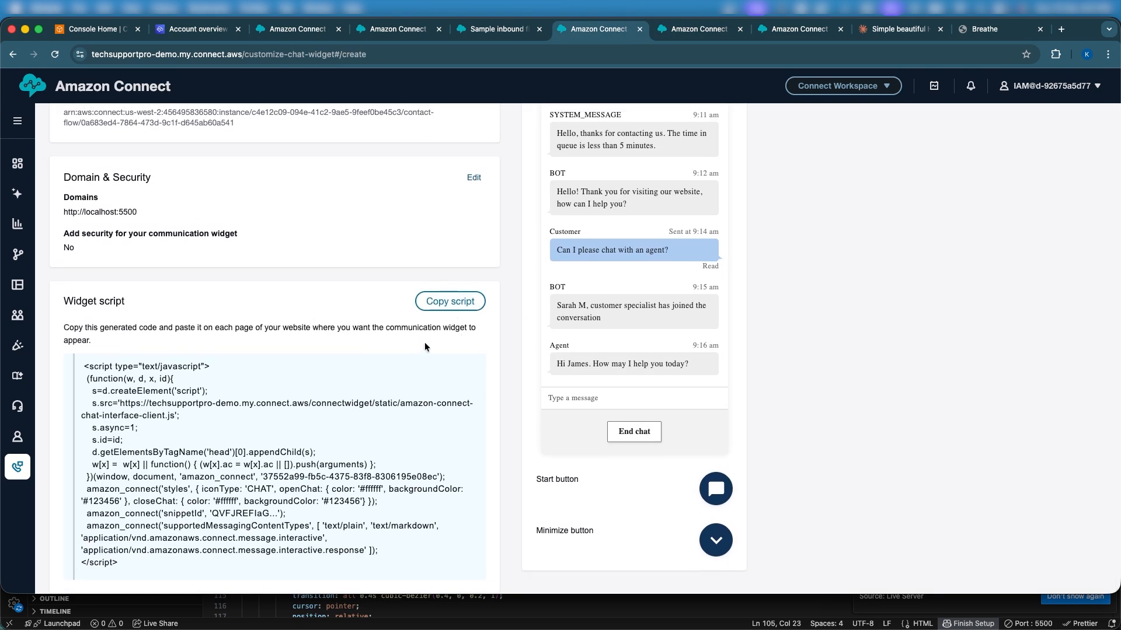
left_click(443, 303)
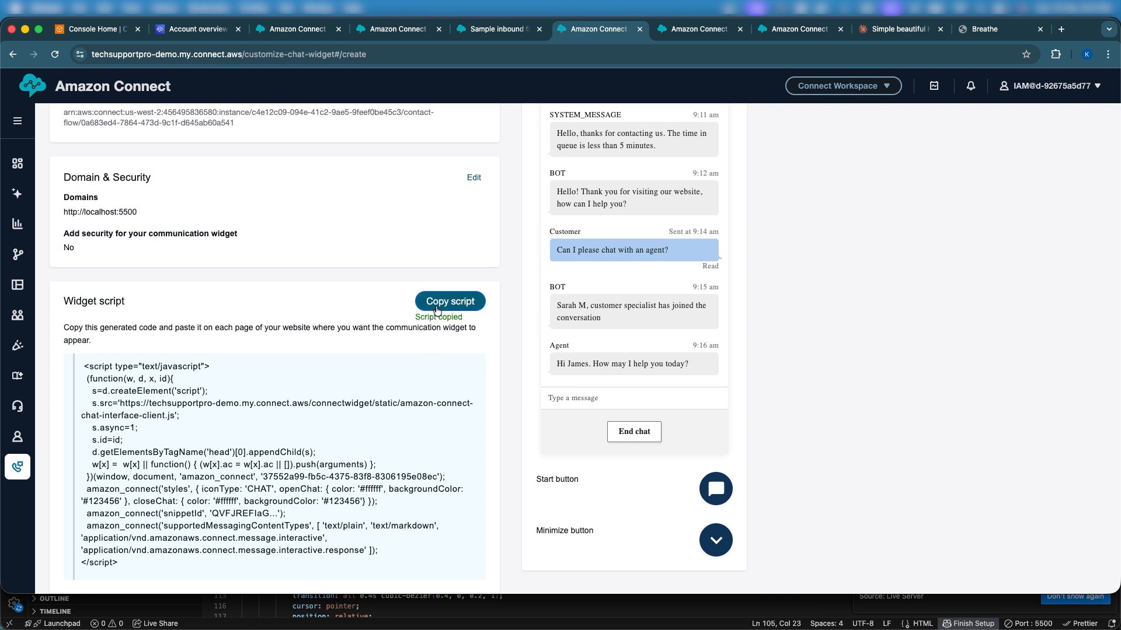
- Switch to Visual Studio Code, paste the widget script between the closing body and html tags of index.html and save the file
left_click(986, 35)
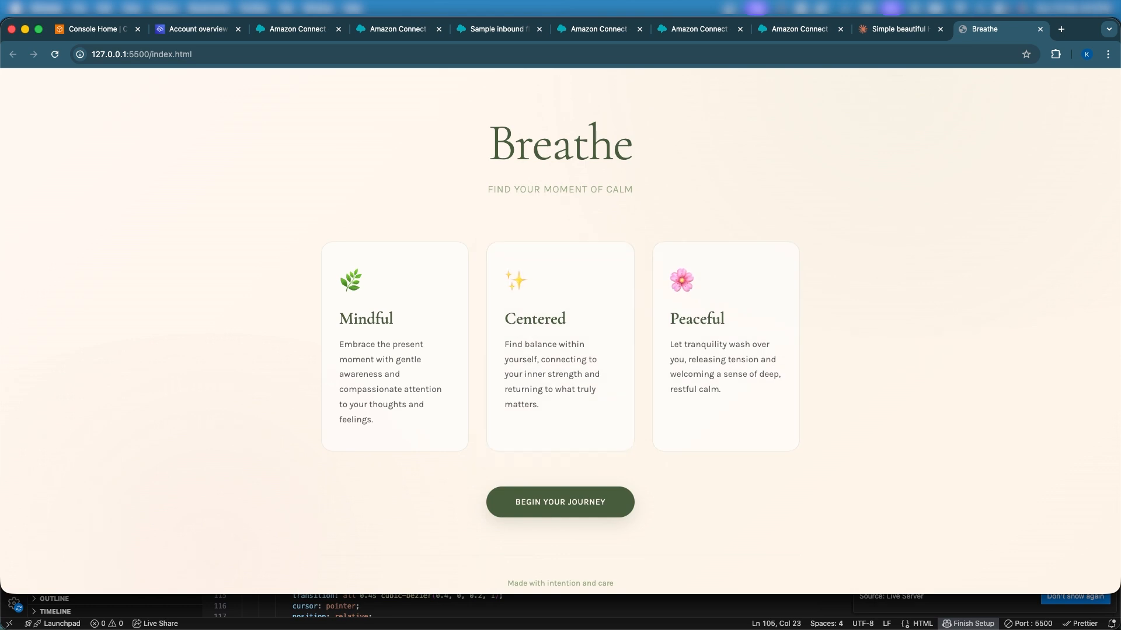
key("super+Tab")
scroll(363, 478, "down", 20)
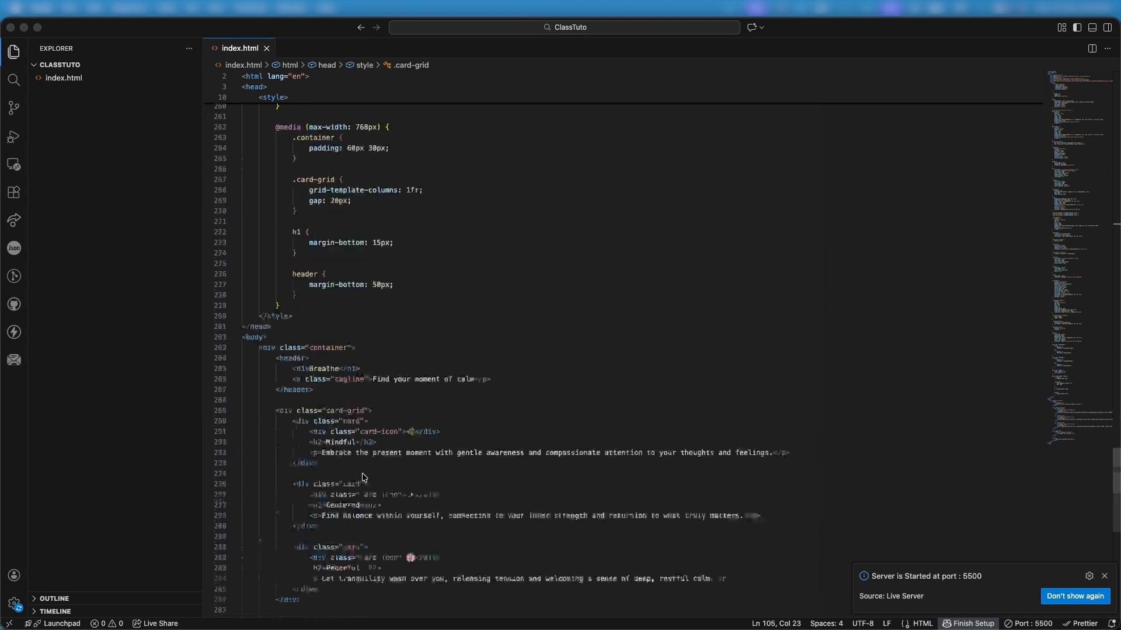
scroll(364, 478, "up", 10)
scroll(362, 477, "down", 4)
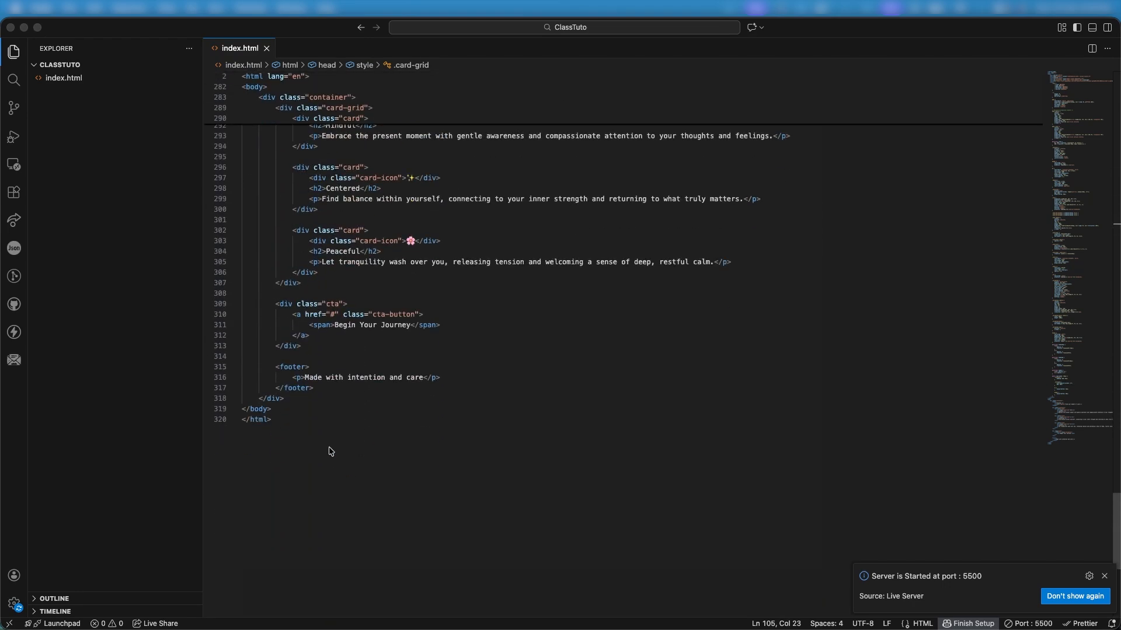
left_click(306, 409)
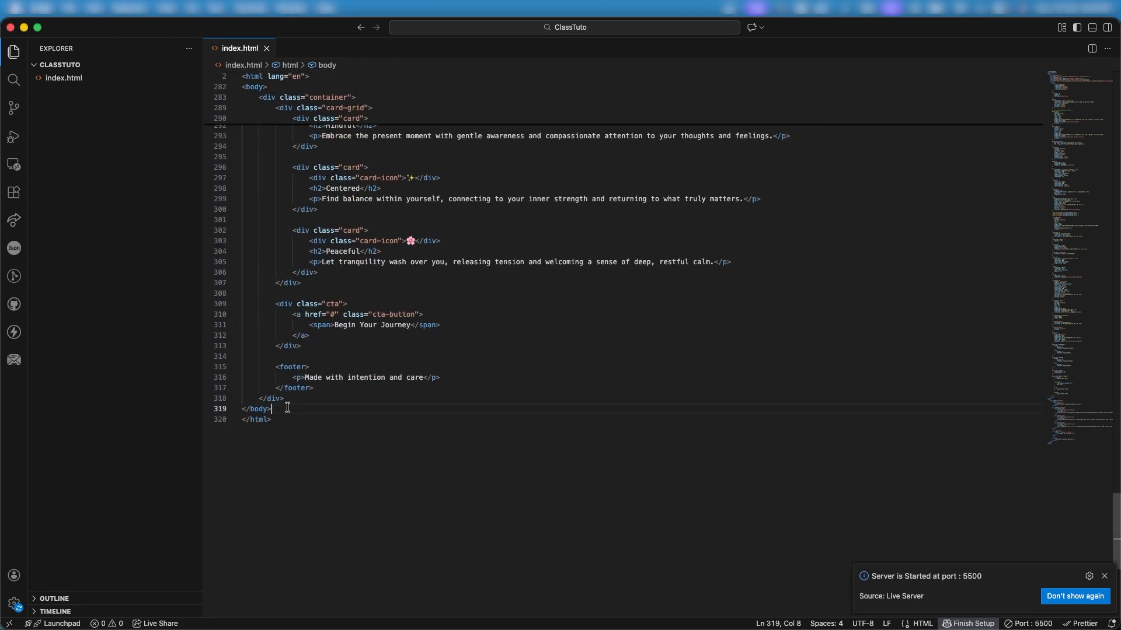
key("Return")
key("Return")
key("super+v")
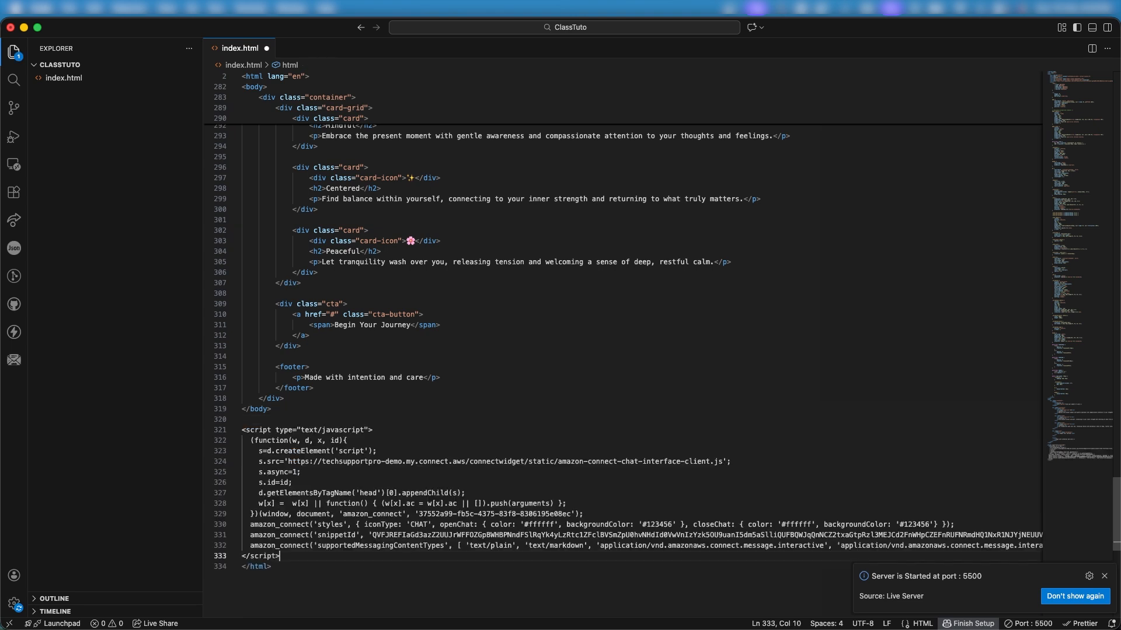
key("super+s")
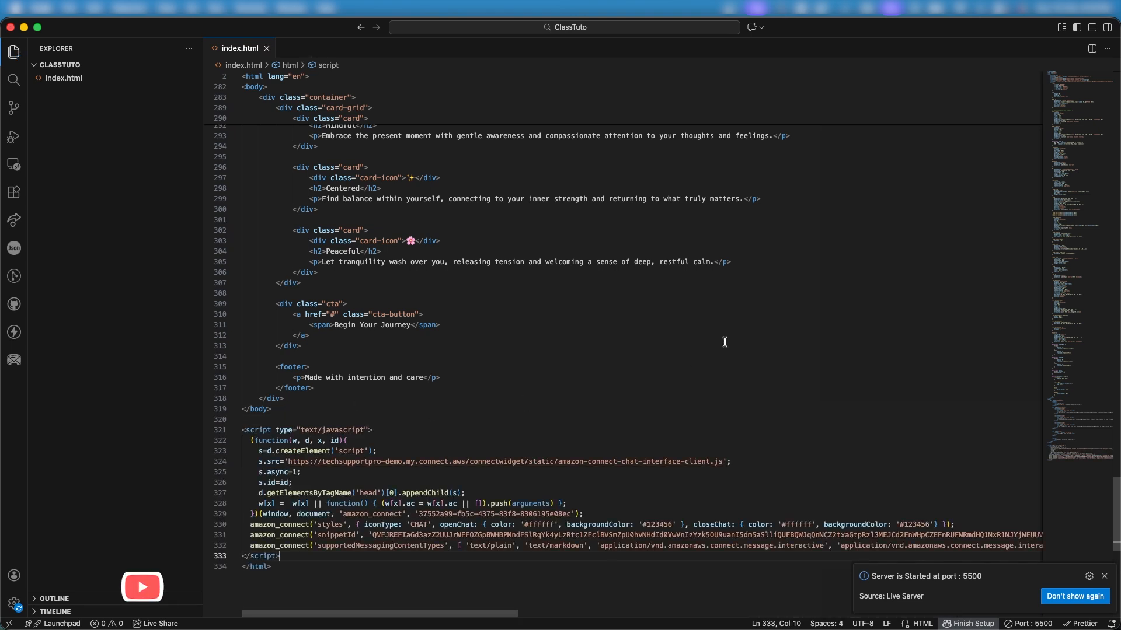
- Switch to the Breathe page in Chrome, launch its chat widget and read the message it displays
key("ctrl+Up")
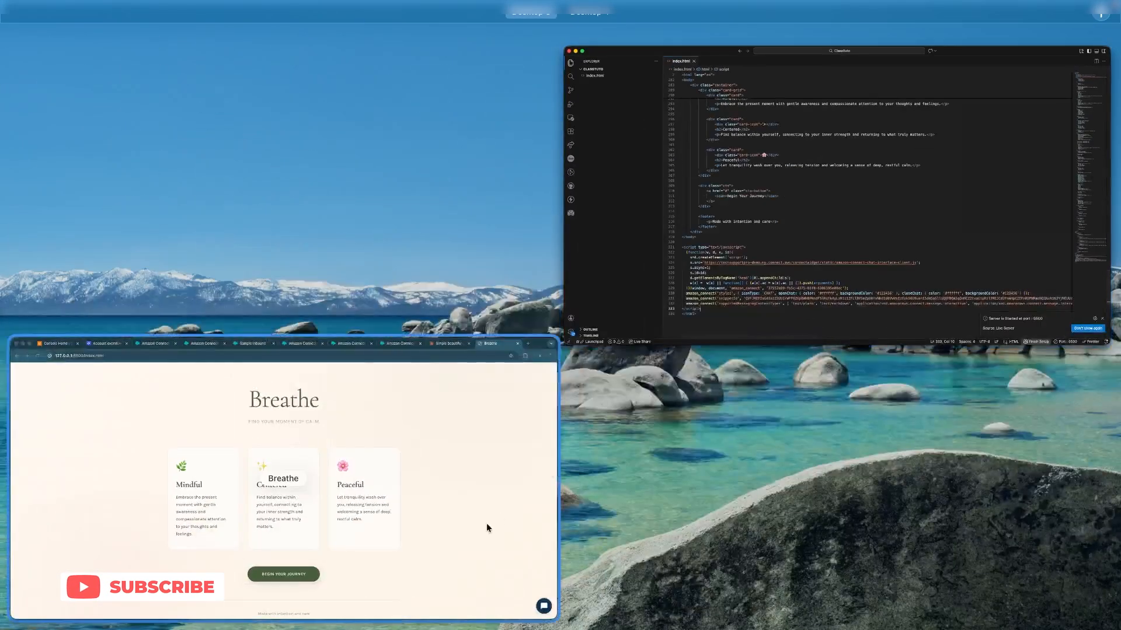
left_click(486, 523)
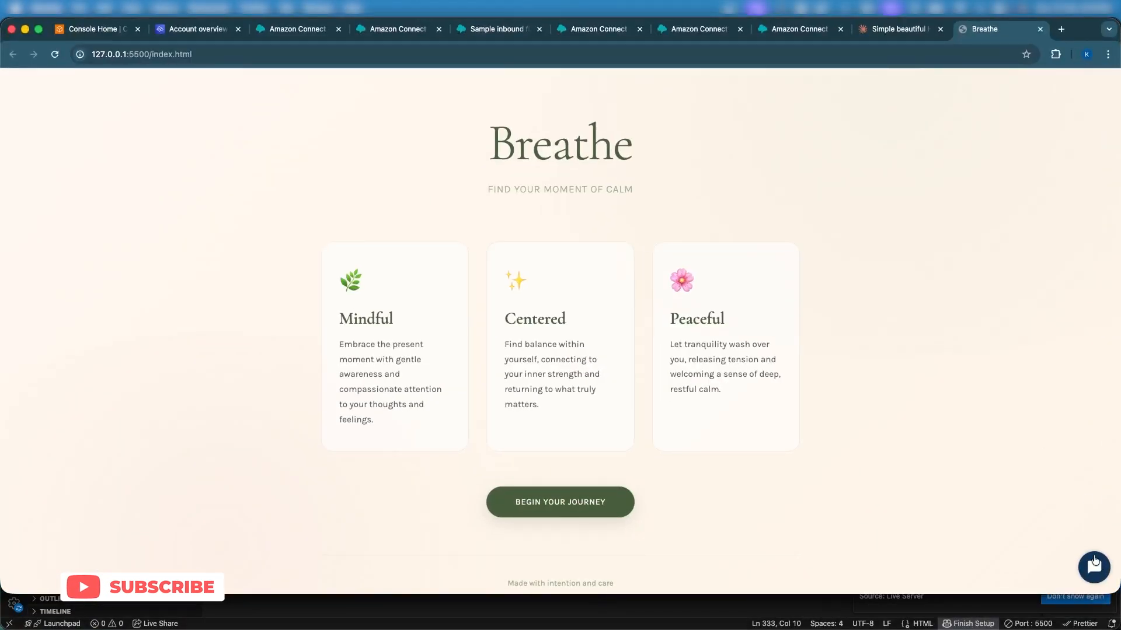
left_click(1102, 570)
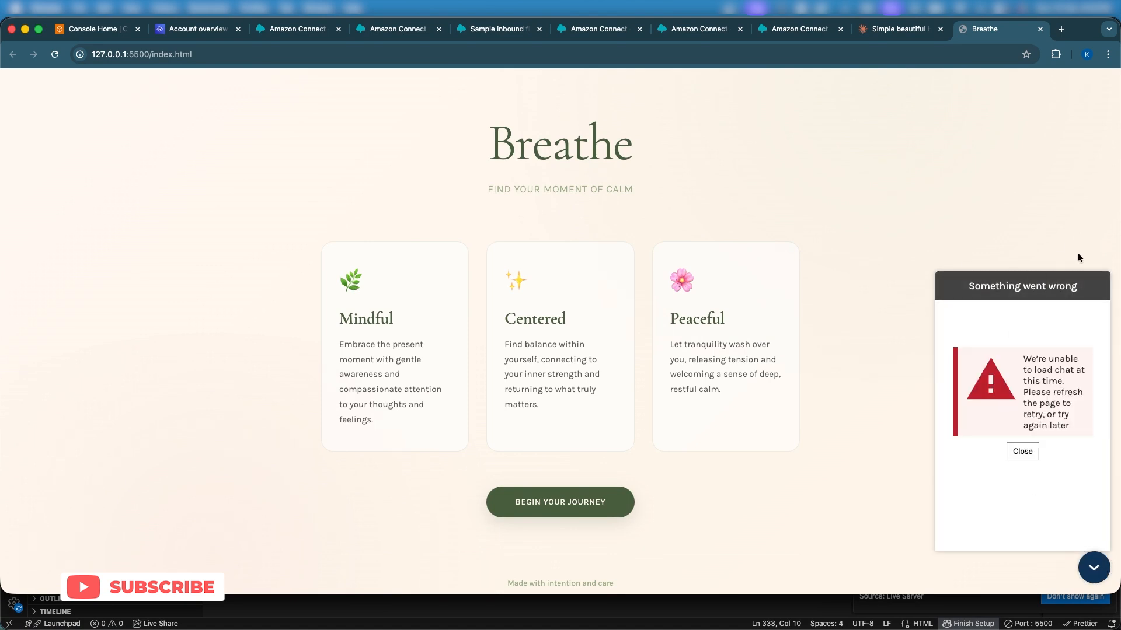
triple_click(1006, 288)
triple_click(1046, 397)
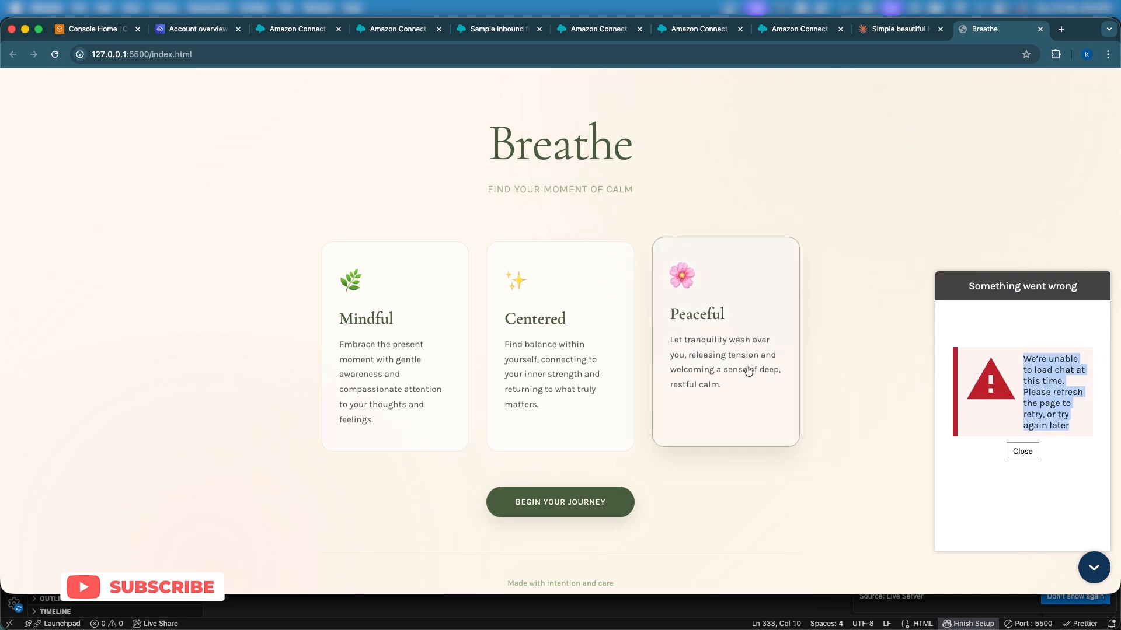
- Compare the domain allowed in the ChatTest widget's settings with the host in the Breathe page's address
key("super+Tab")
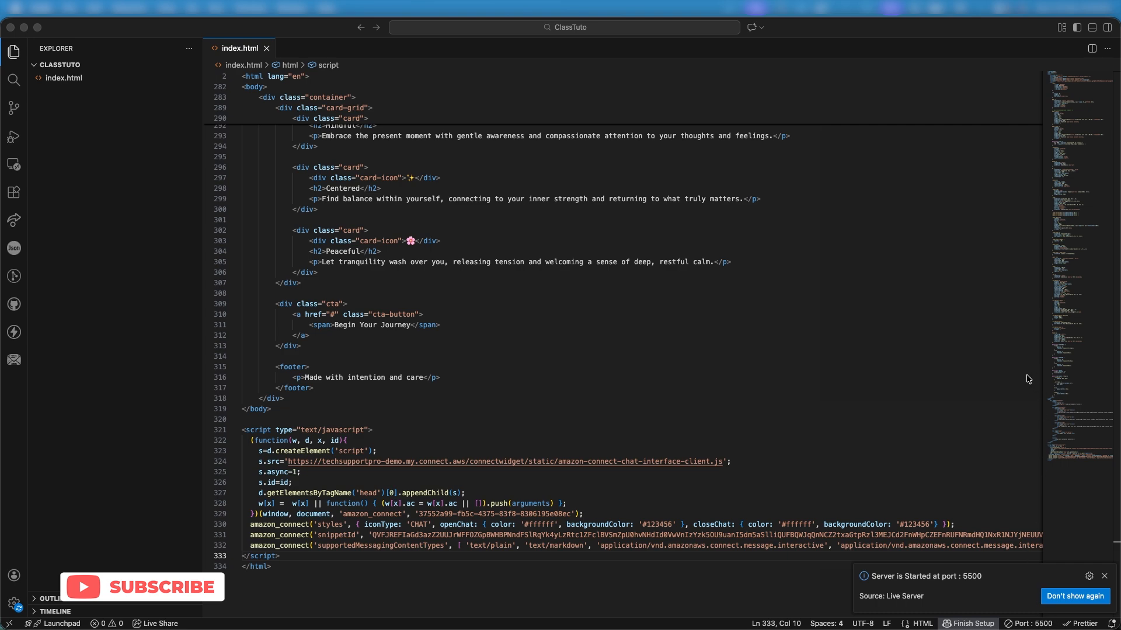
key("ctrl+Up")
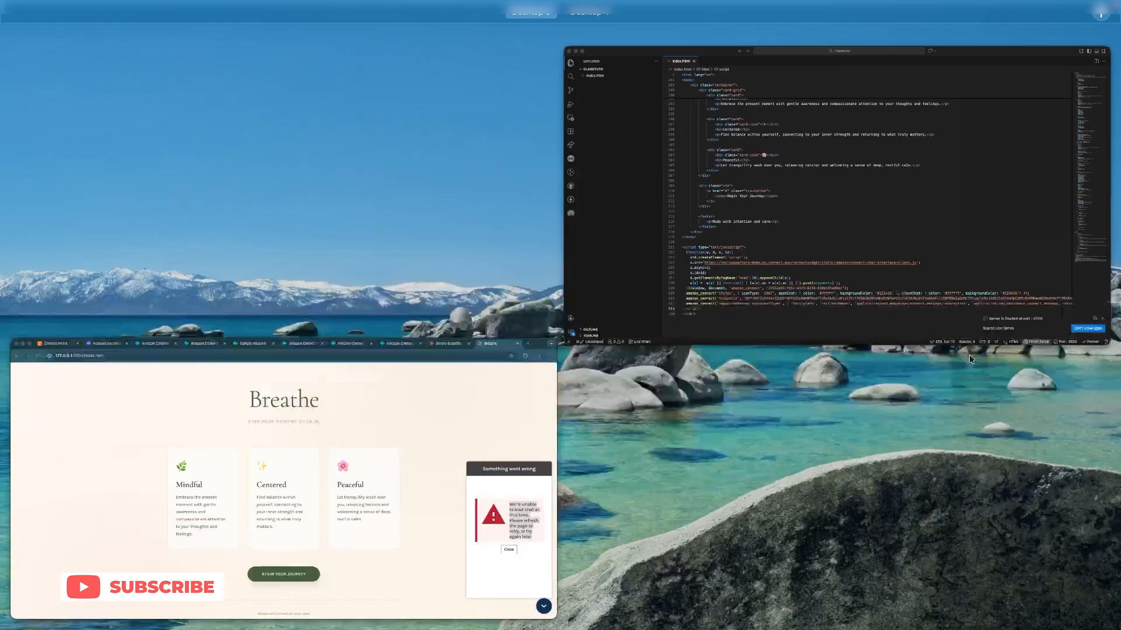
left_click(460, 451)
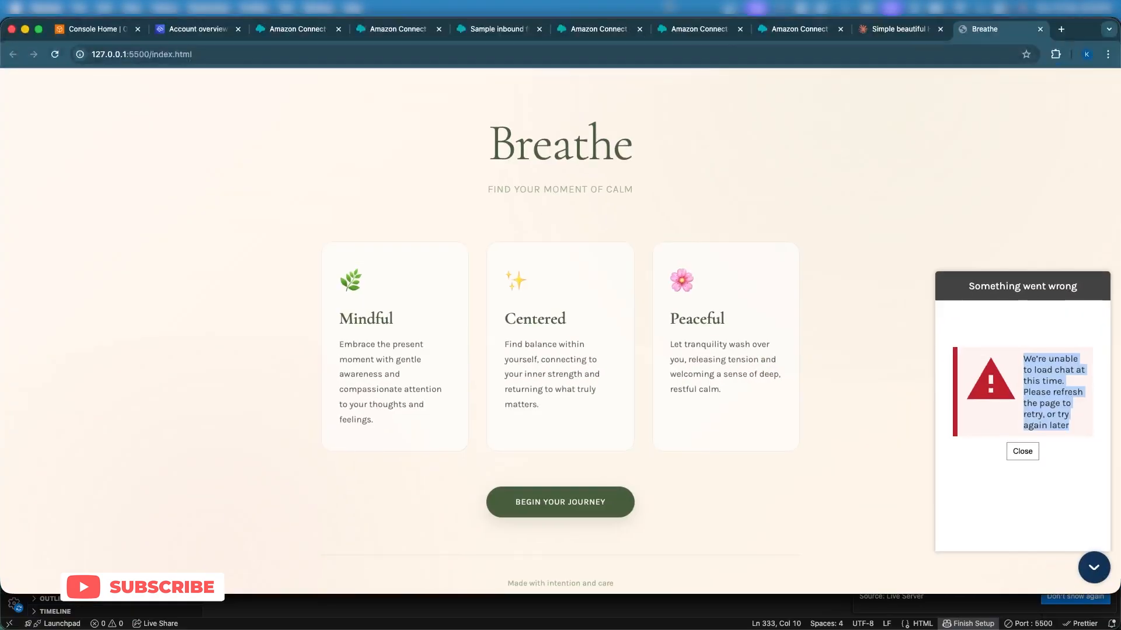
left_click(694, 26)
left_click(794, 30)
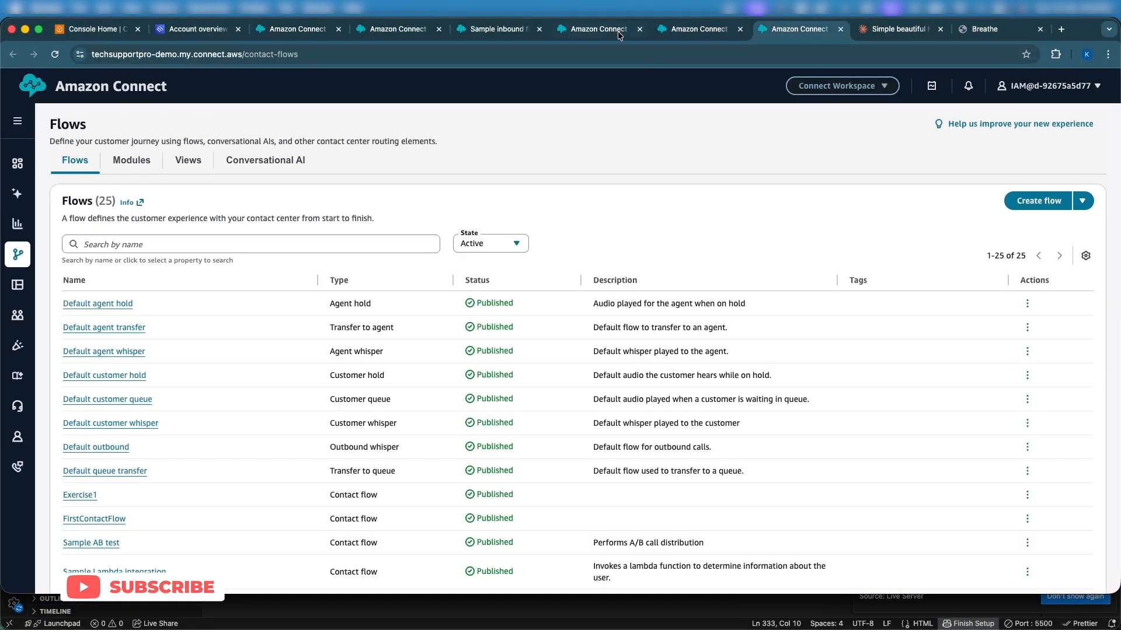
left_click(598, 32)
scroll(310, 313, "up", 3)
scroll(310, 313, "up", 3)
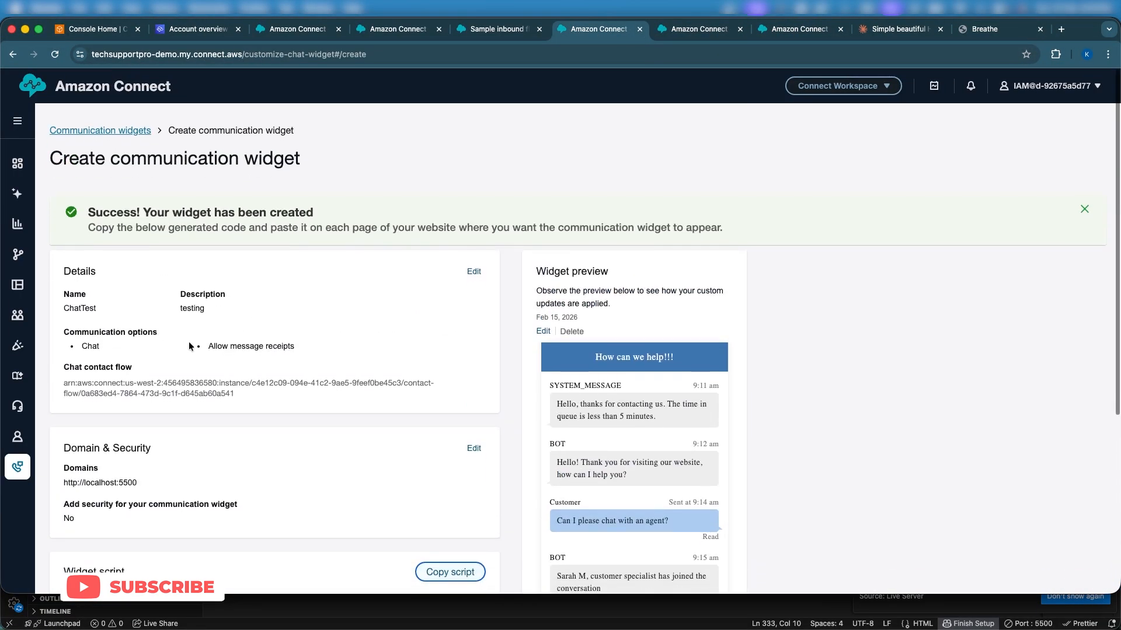
triple_click(129, 485)
triple_click(96, 481)
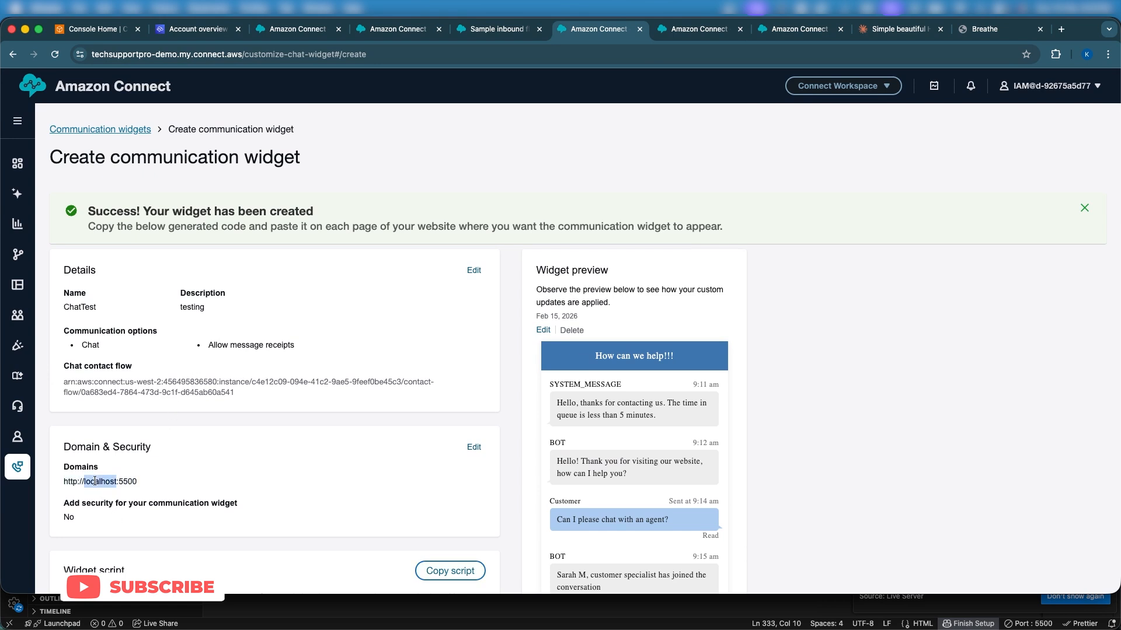
left_click(995, 28)
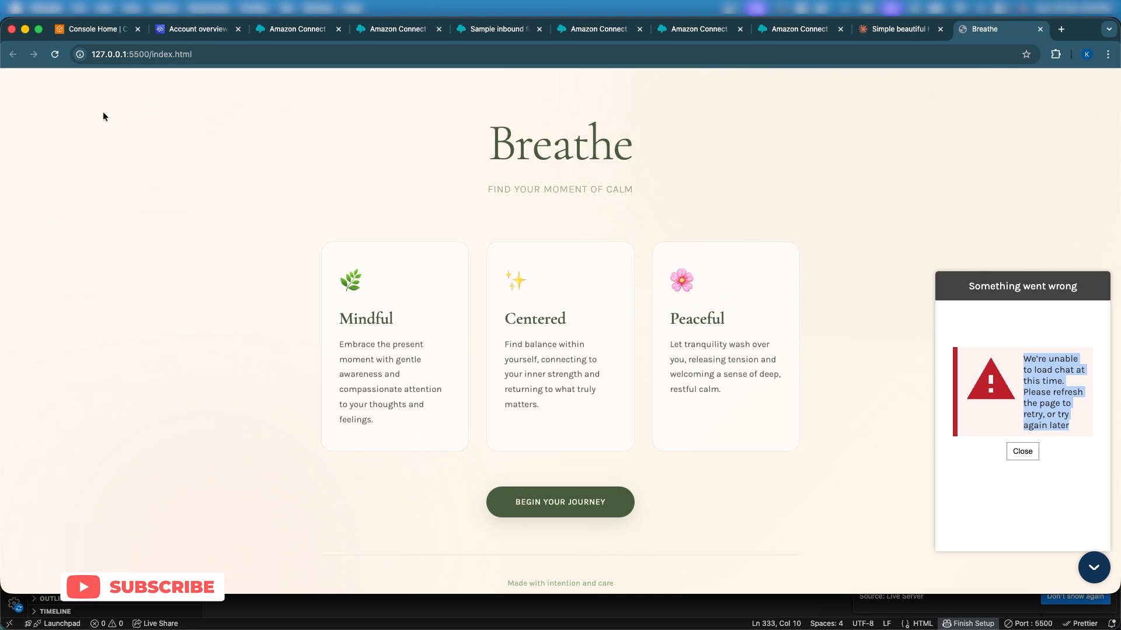
double_click(119, 54)
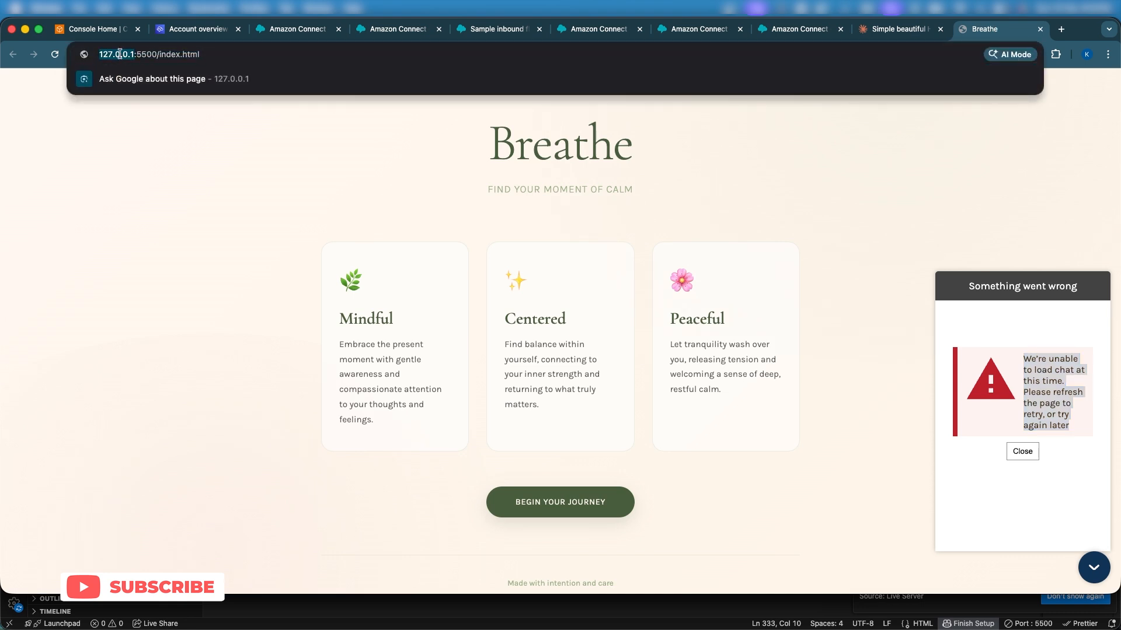
left_click(593, 33)
left_click(980, 29)
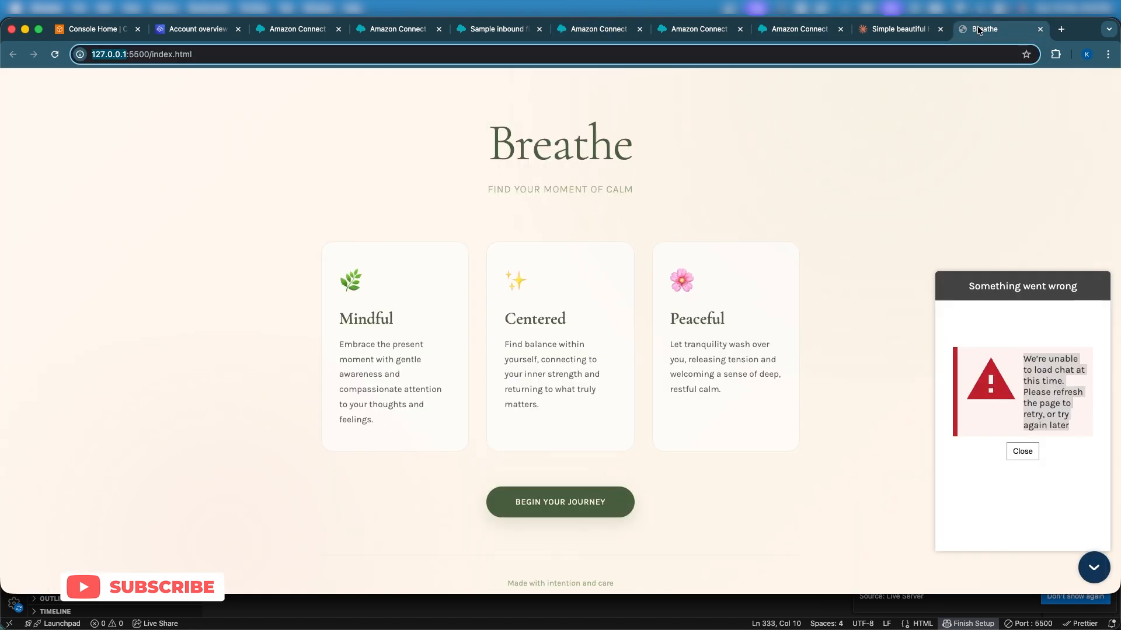
left_click(1071, 29)
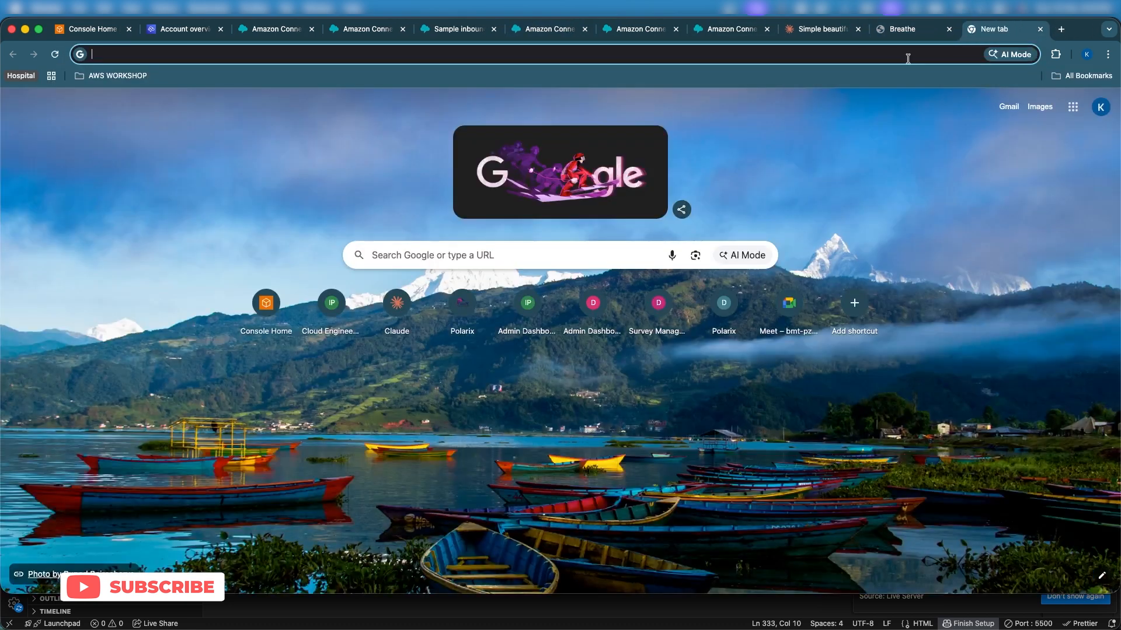
key("super+v")
key("Return")
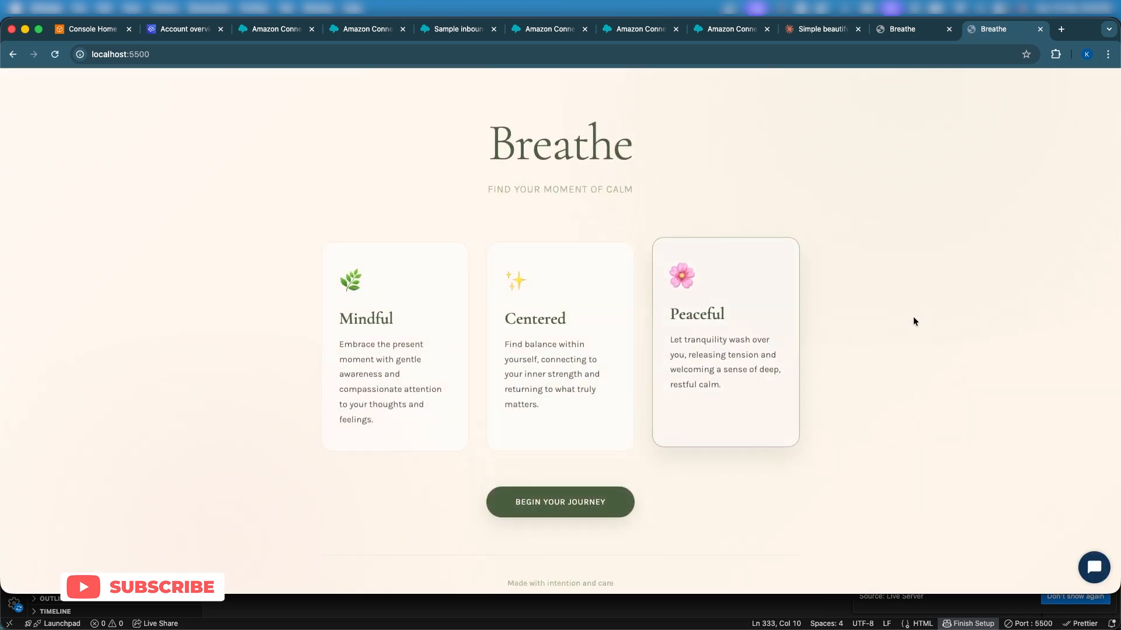
- Start the chat widget on the localhost:5500 page, compare it with the 127.0.0.1 page and dismiss the notification request
left_click(1093, 575)
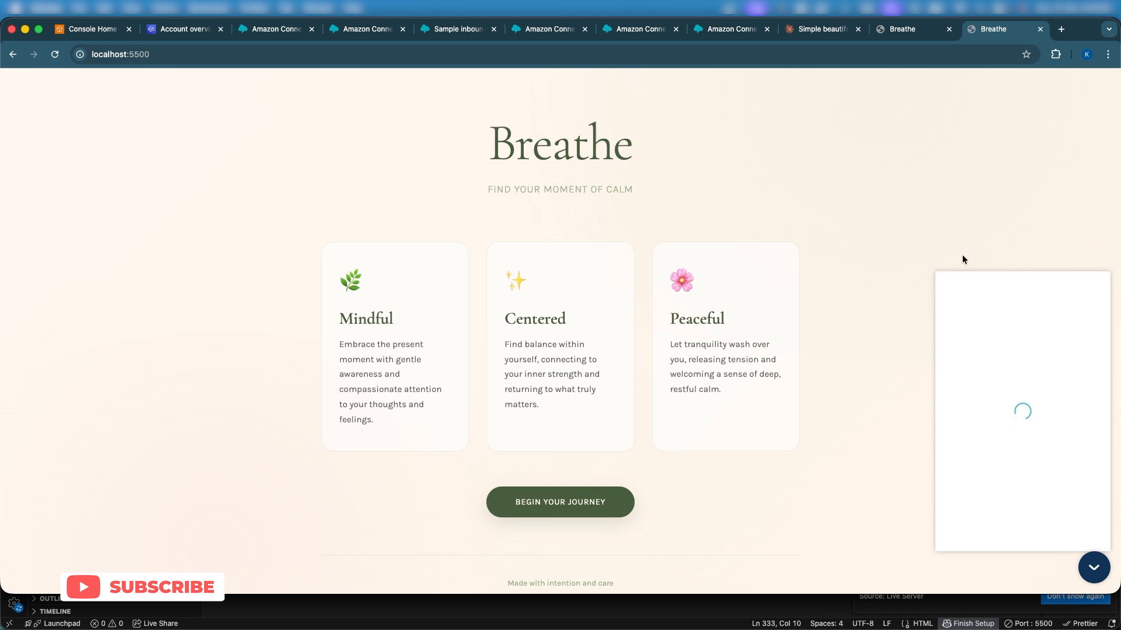
left_click(911, 29)
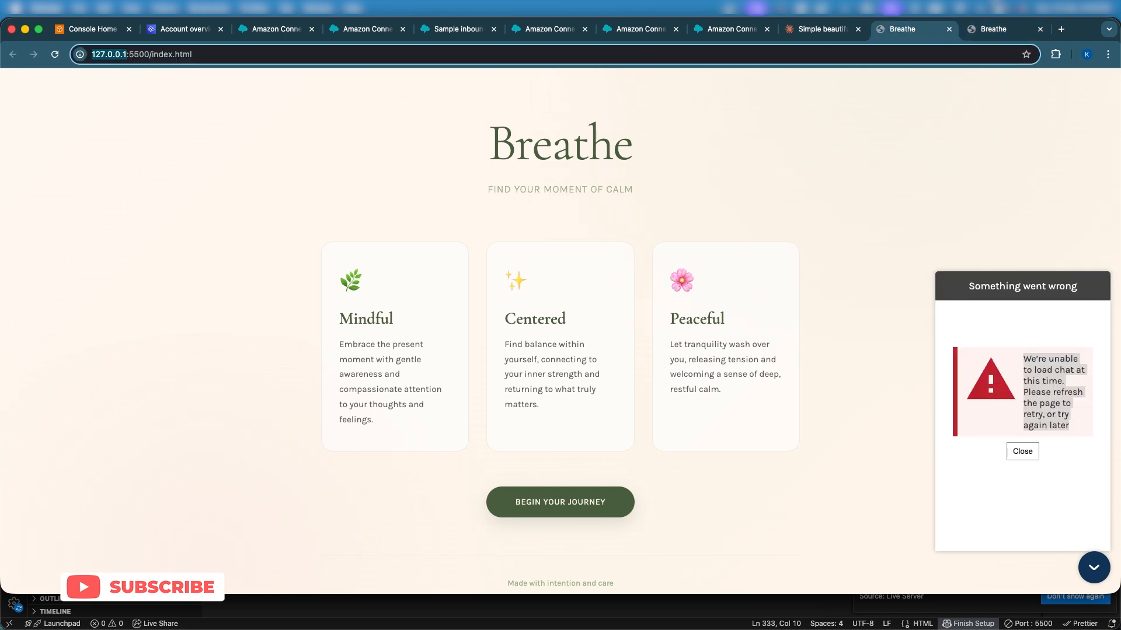
left_click(989, 30)
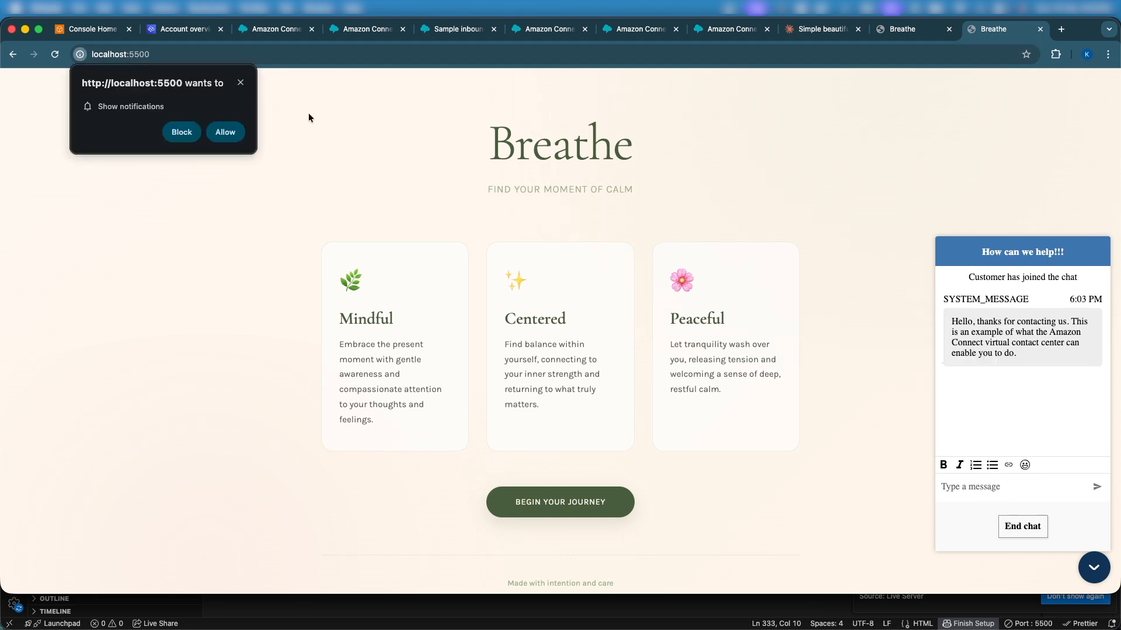
left_click(240, 82)
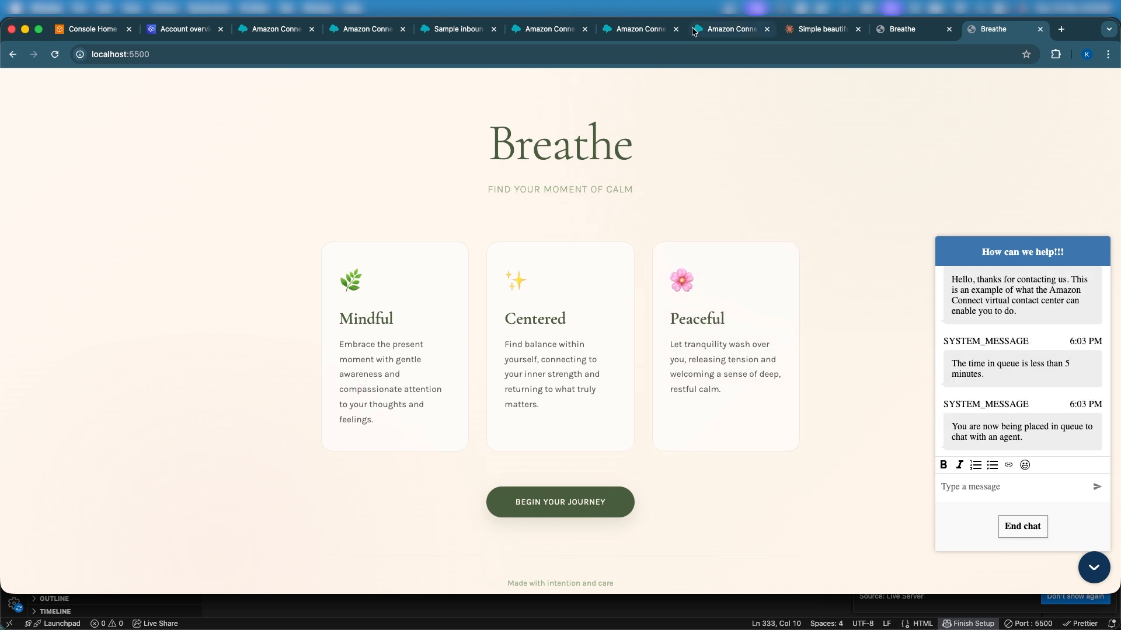
- Accept the incoming customer chat on the agent side of the Amazon Connect test chat and return to the localhost page
left_click(643, 28)
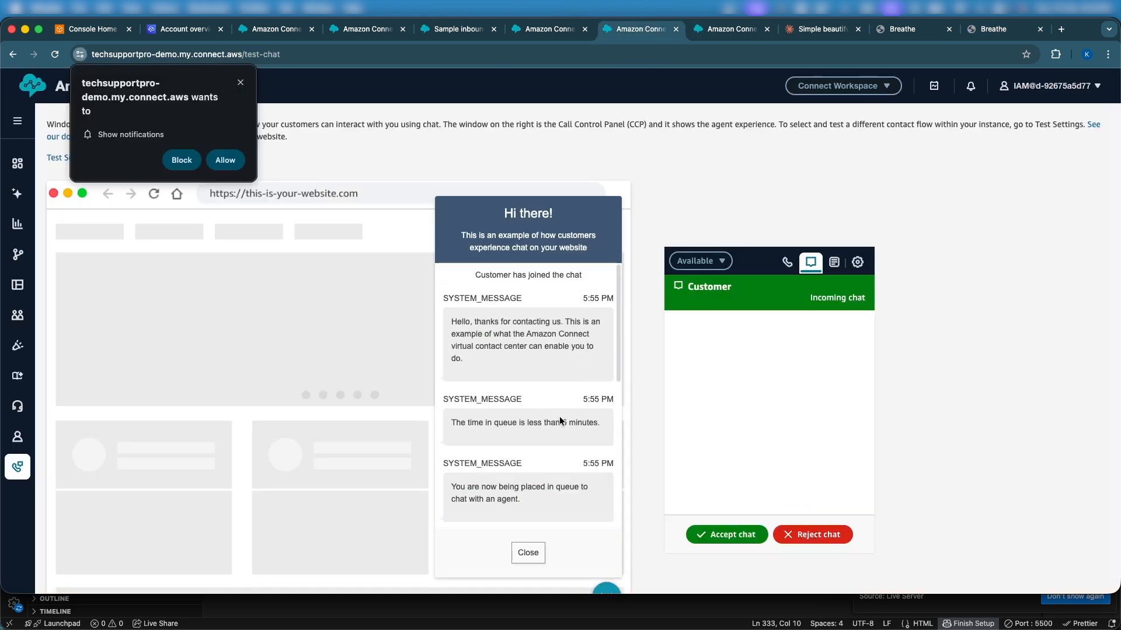
left_click(722, 538)
left_click(991, 31)
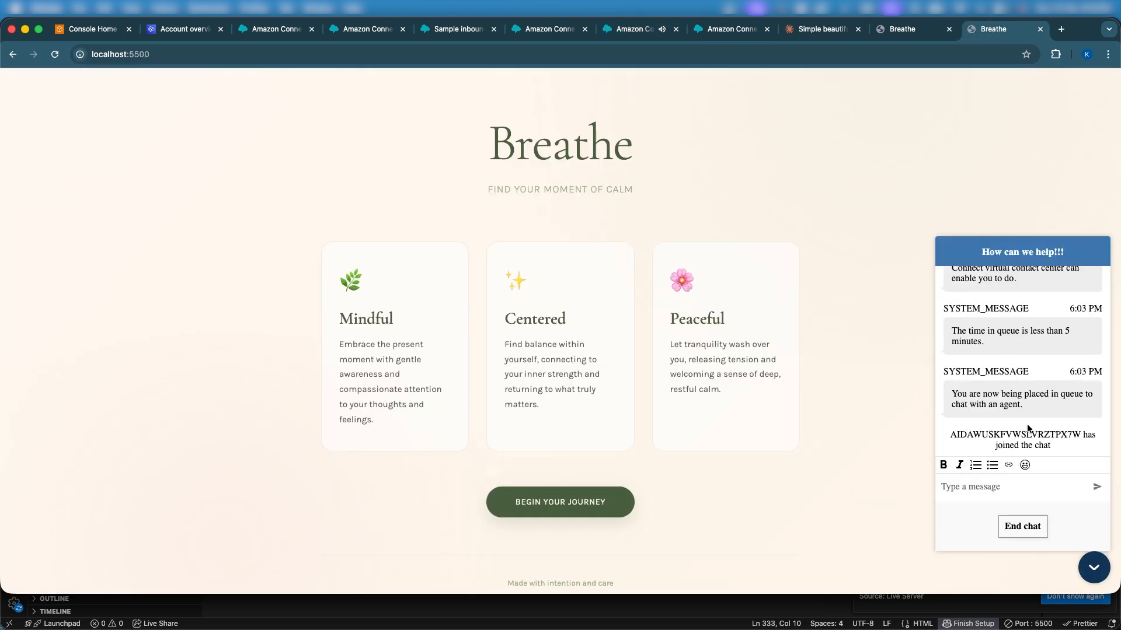
- Review the chat transcript, enter "sdsd" in the customer's message field and choose to end the chat
scroll(1027, 423, "up", 3)
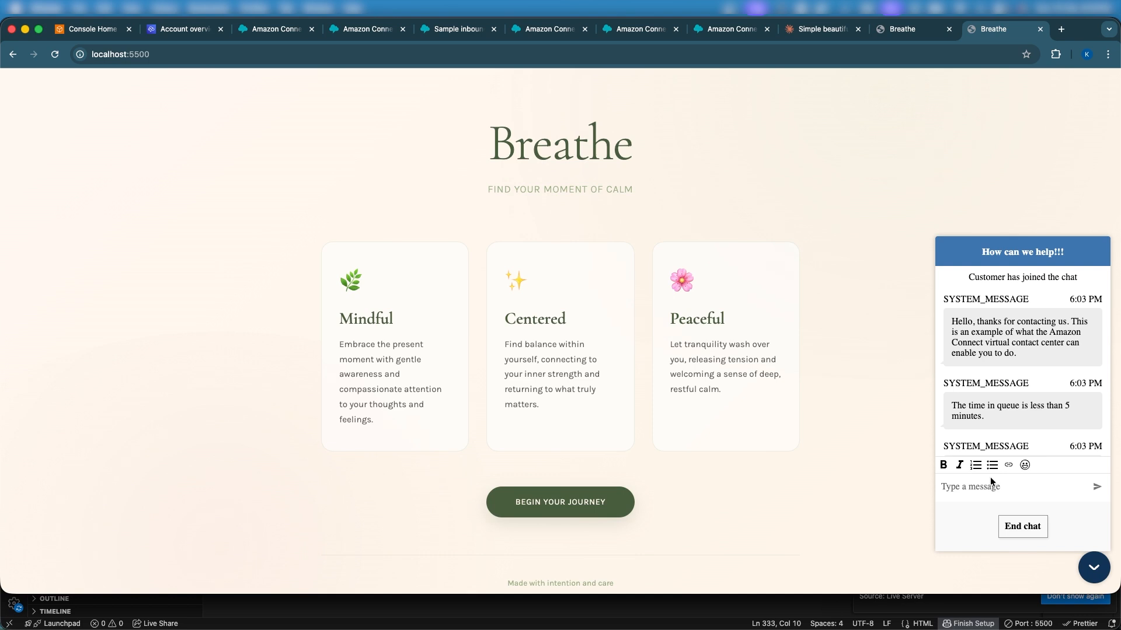
left_click(979, 497)
type("sdsd")
left_click(1014, 527)
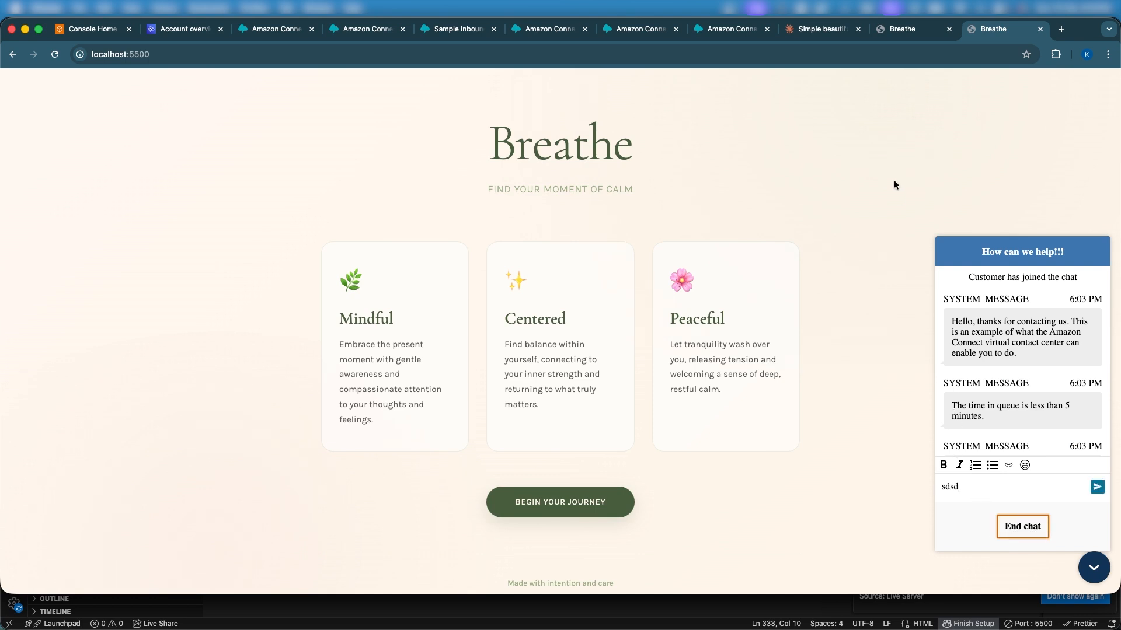
- End the customer chat, close its contact on the agent side, dismiss the notification request and return to the localhost:5500 page
left_click(1022, 527)
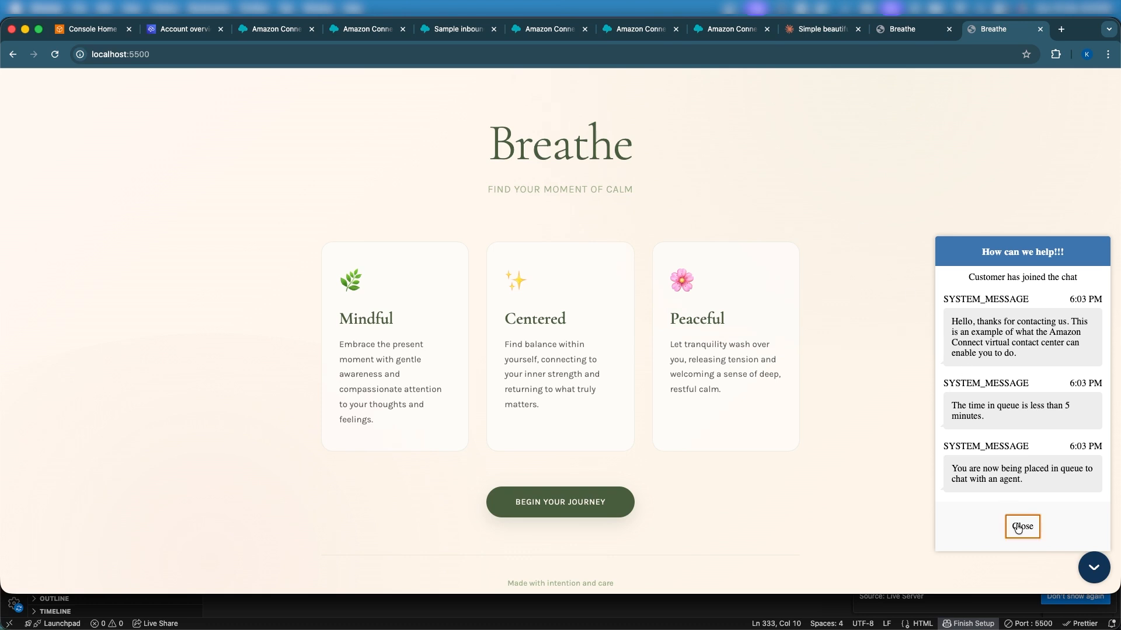
left_click(712, 30)
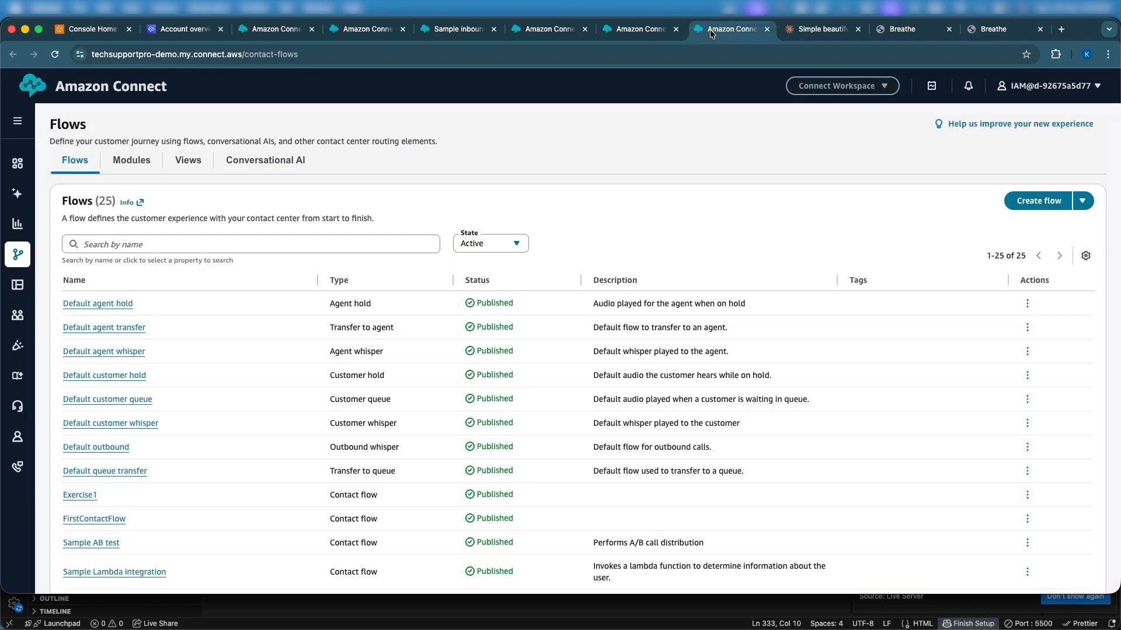
left_click(658, 34)
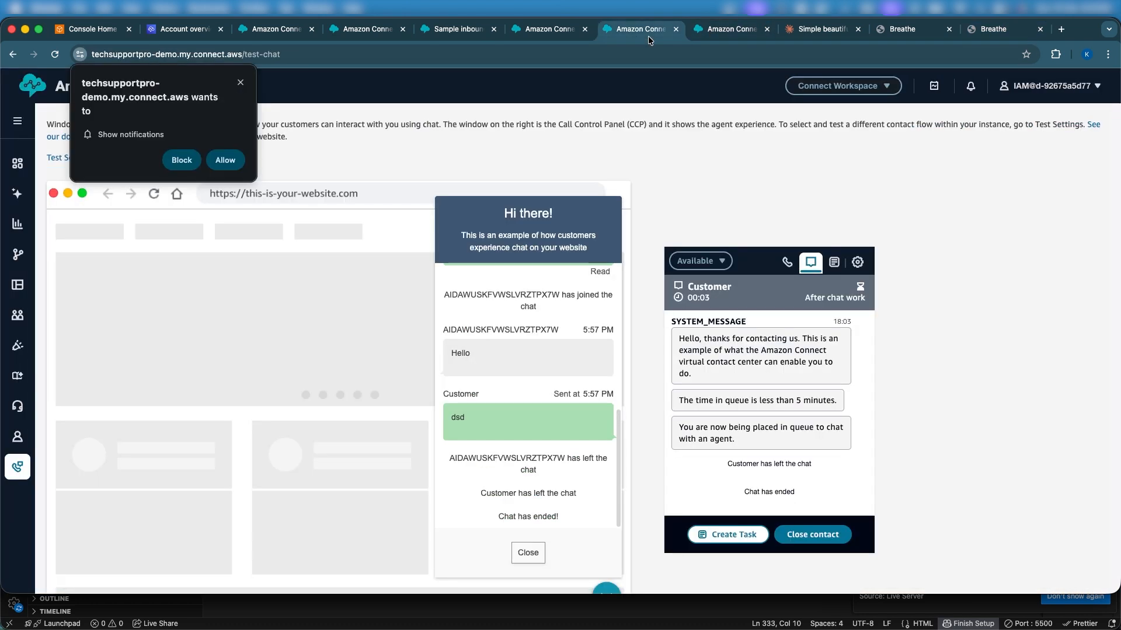
left_click(809, 534)
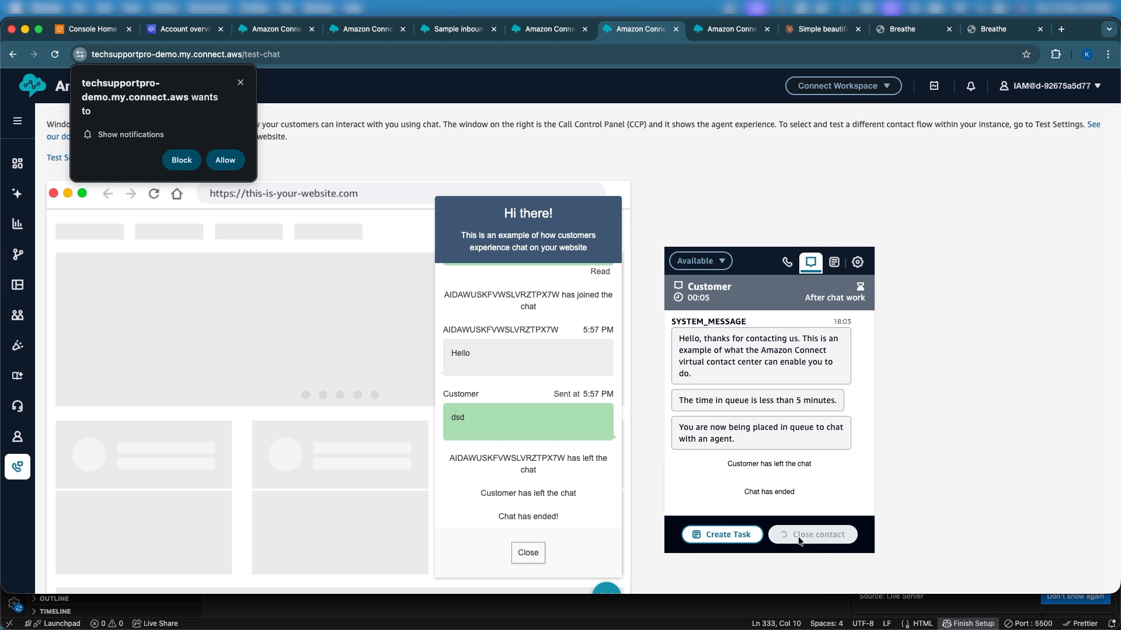
left_click(239, 82)
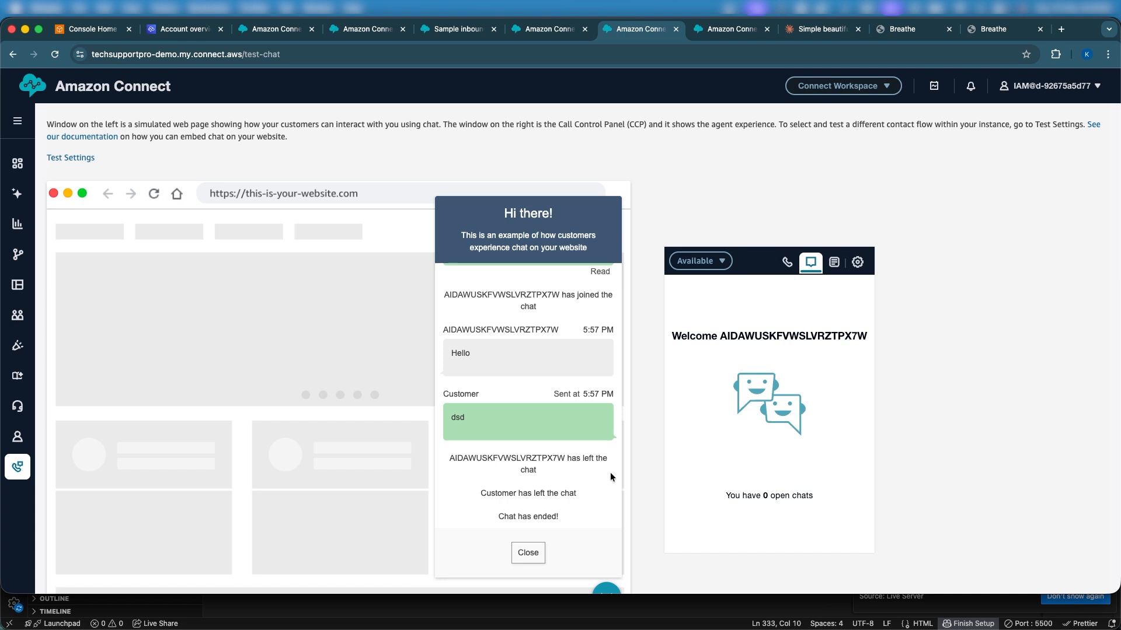
scroll(565, 415, "up", 6)
scroll(564, 415, "down", 7)
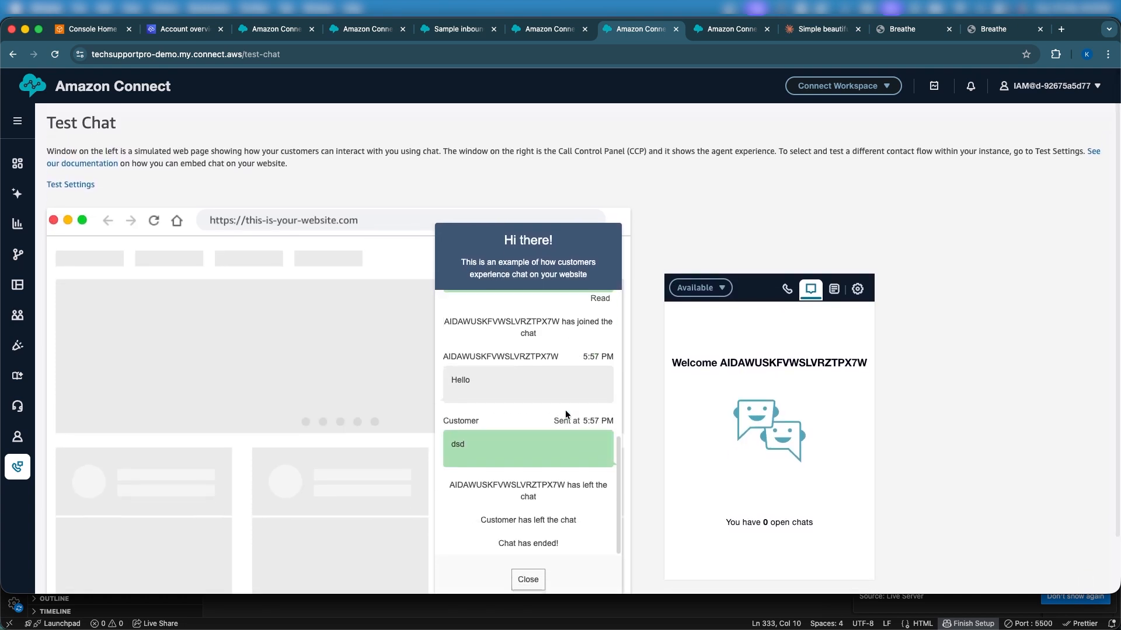
left_click(999, 31)
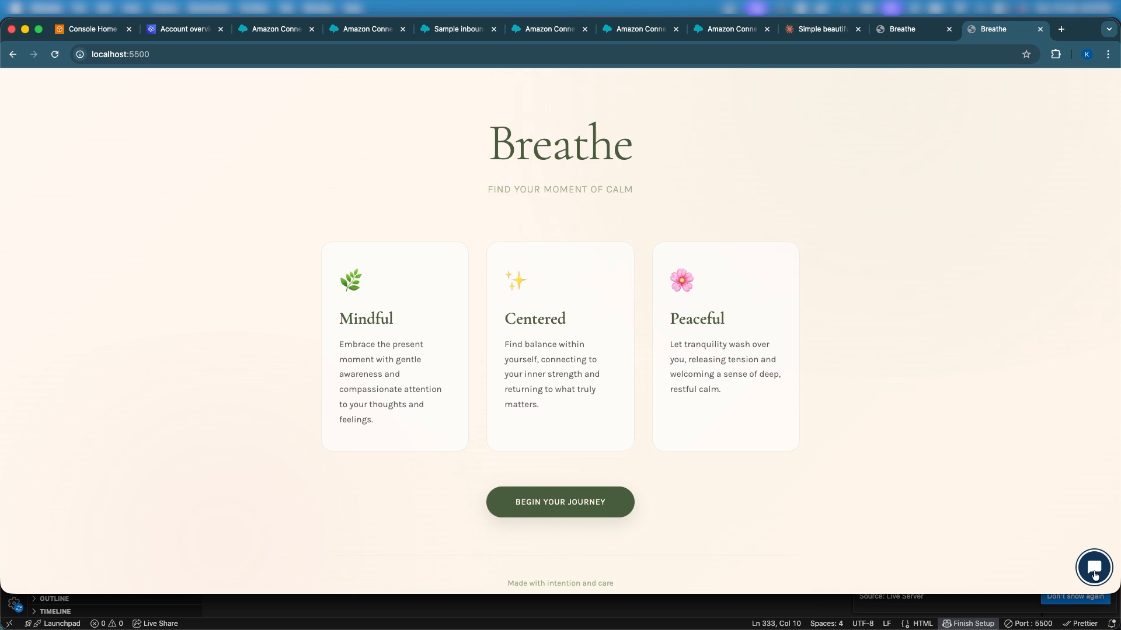
- Open the ChatTest widget's domain and security settings for editing, add an empty second domain entry and review the security options
left_click(445, 30)
left_click(528, 29)
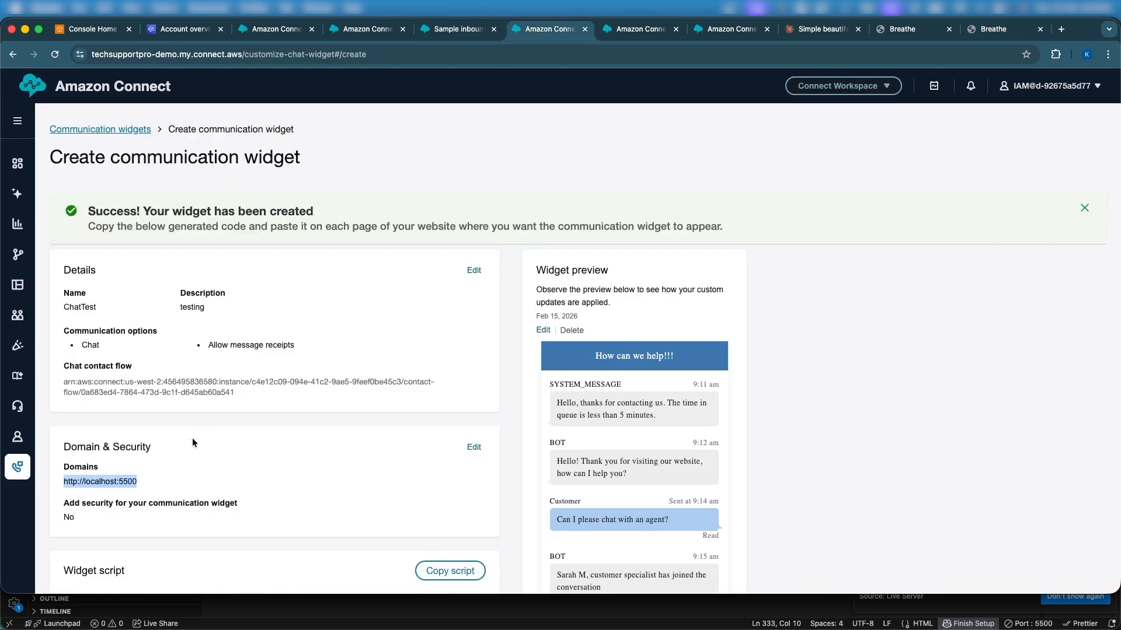
left_click(476, 447)
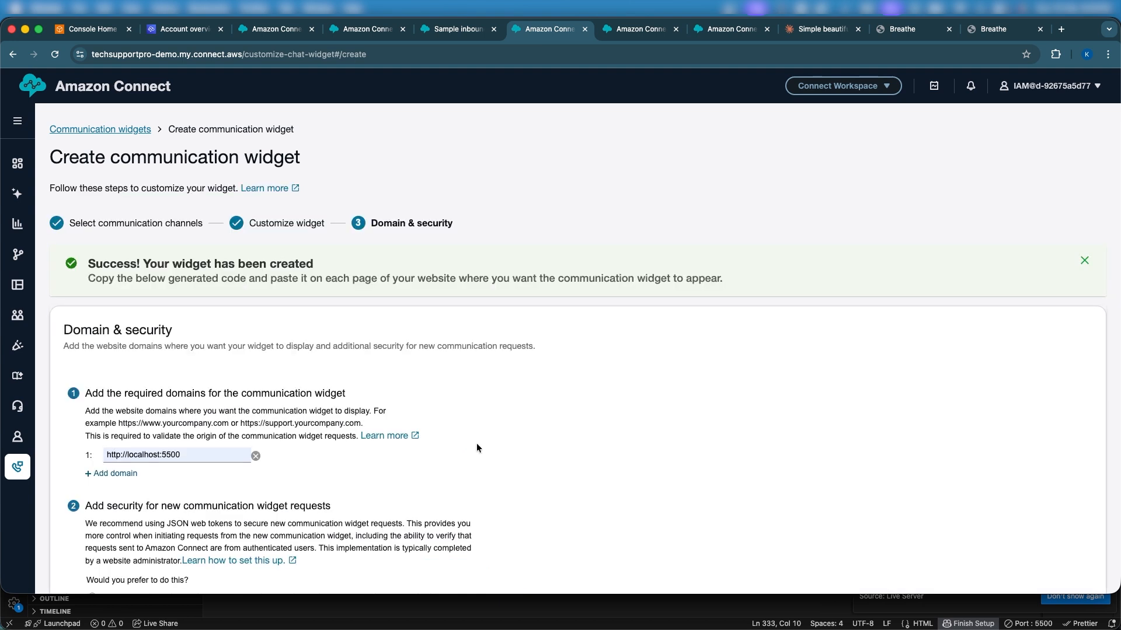
left_click(135, 474)
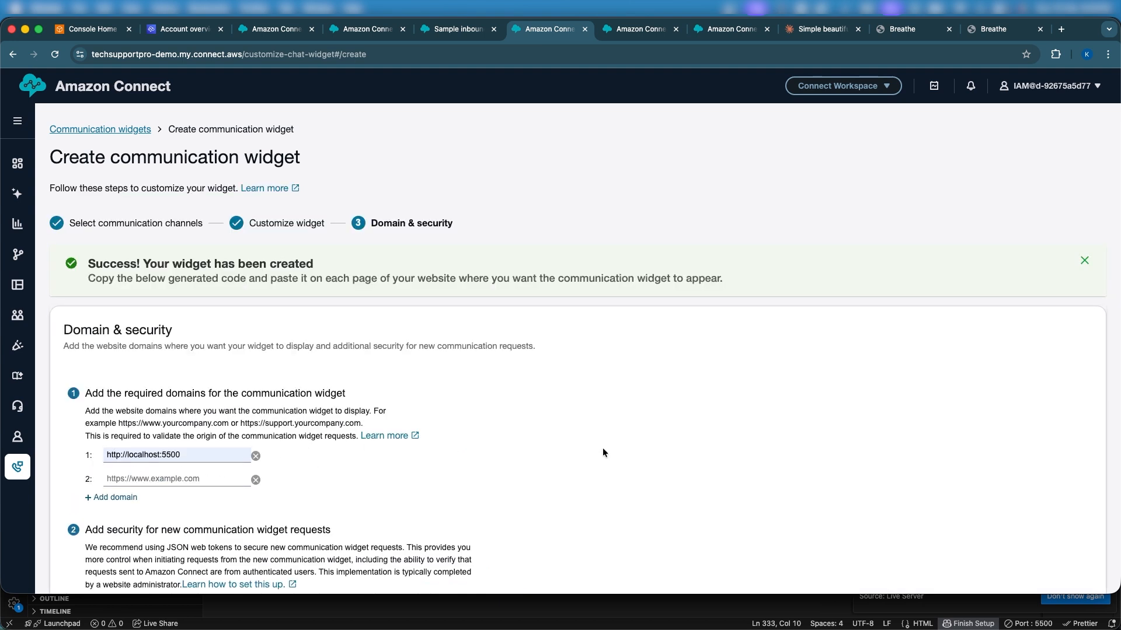
scroll(603, 452, "down", 3)
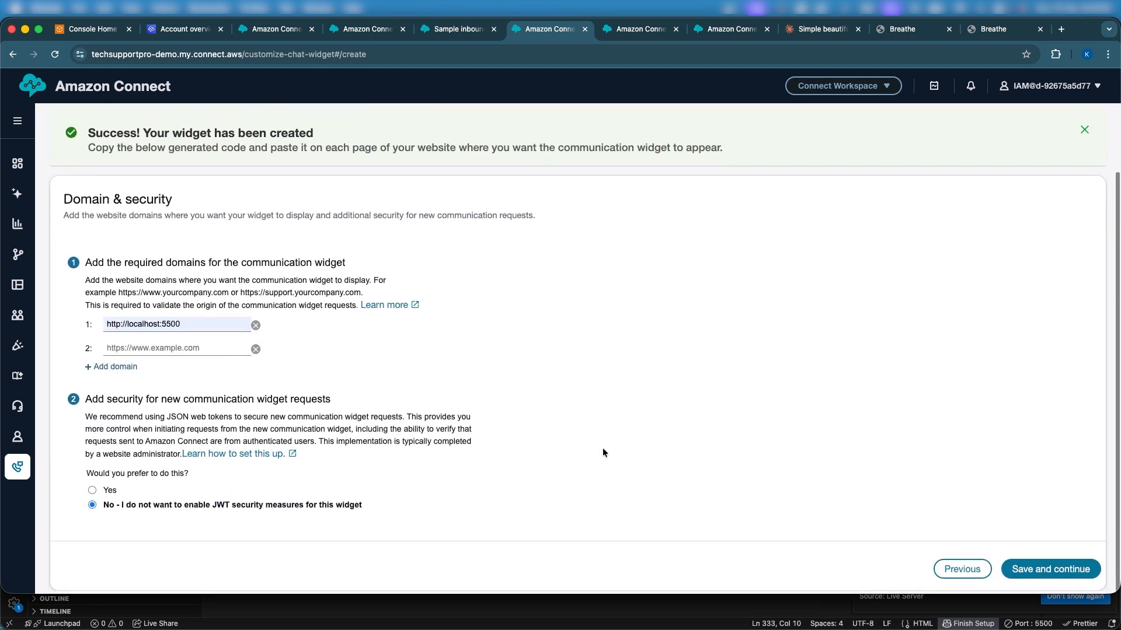
- Return to the localhost:5500 page and start a new customer chat with the embedded widget
left_click(994, 29)
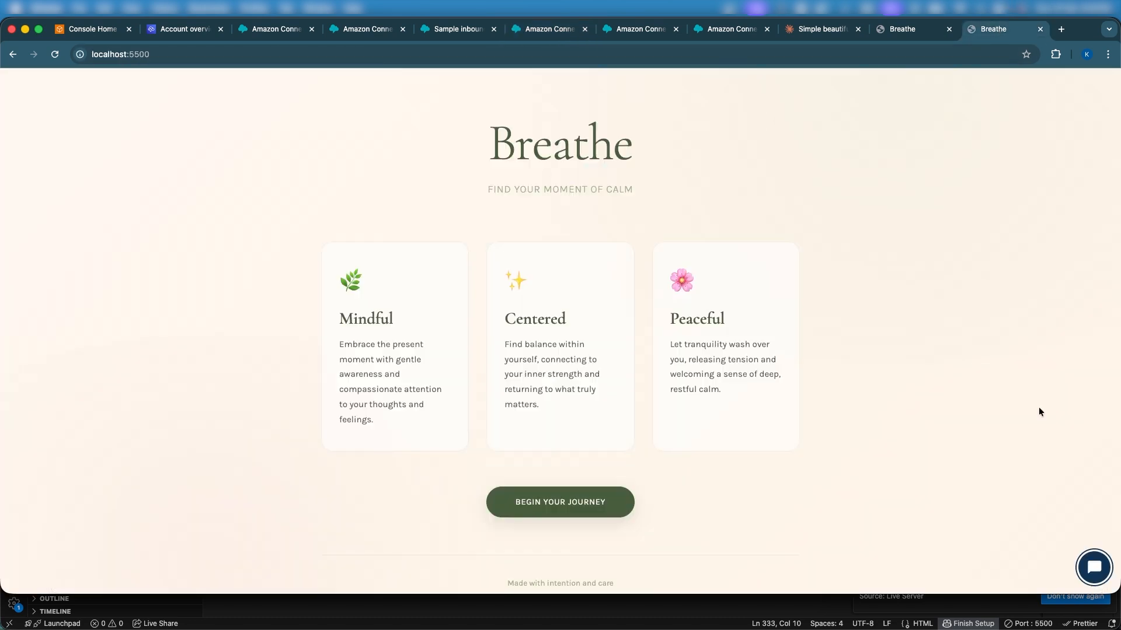
left_click(1086, 567)
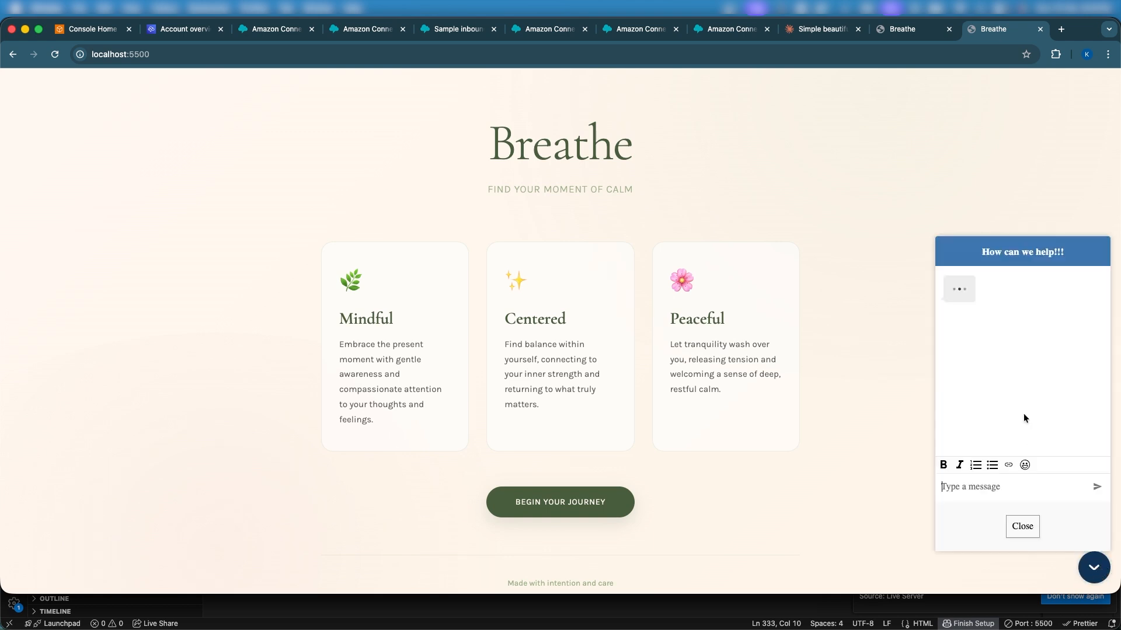